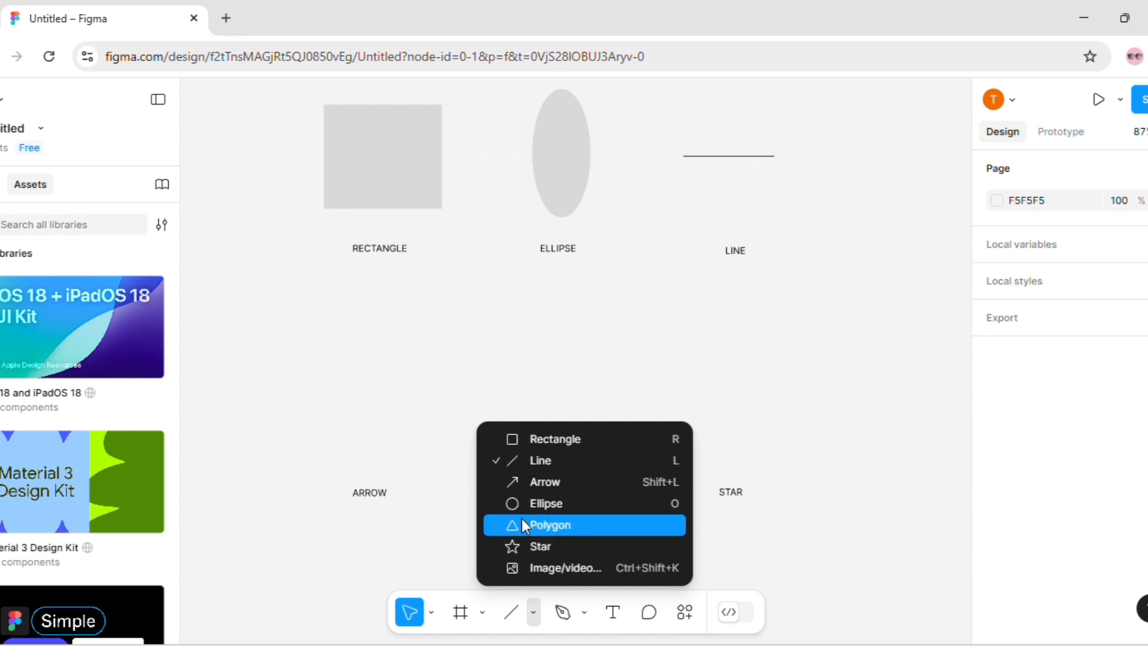
Draw an arrow about 170 wide above the ARROW label and a triangle about 106 × 153 centred above the POLYGON label.
click(529, 478)
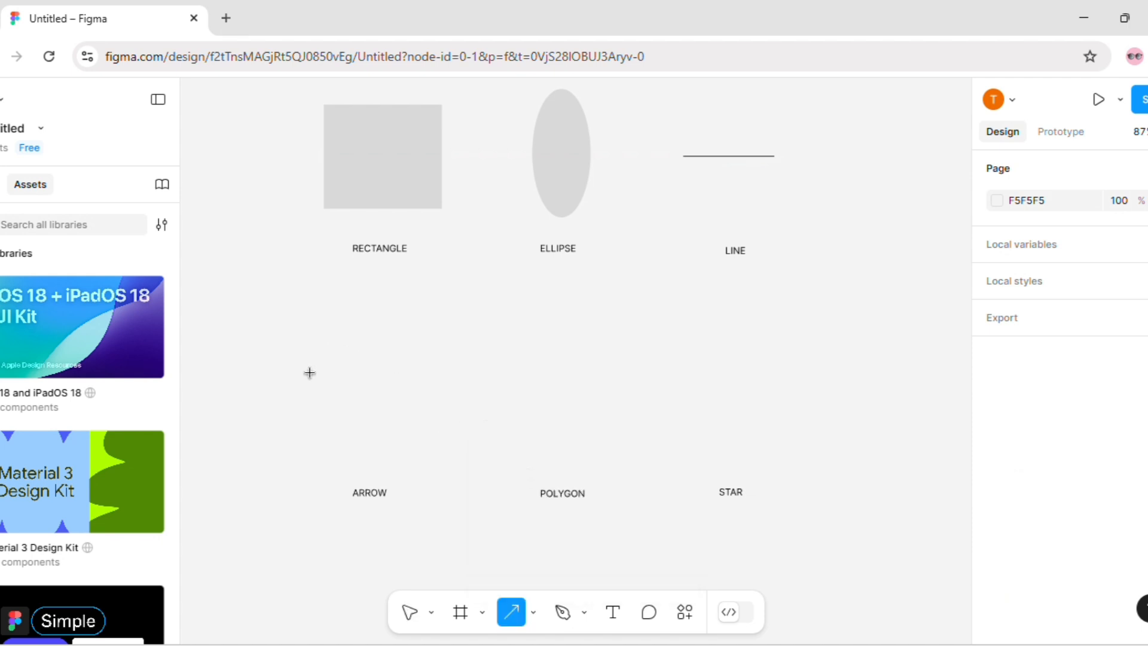
drag(302, 392, 434, 394)
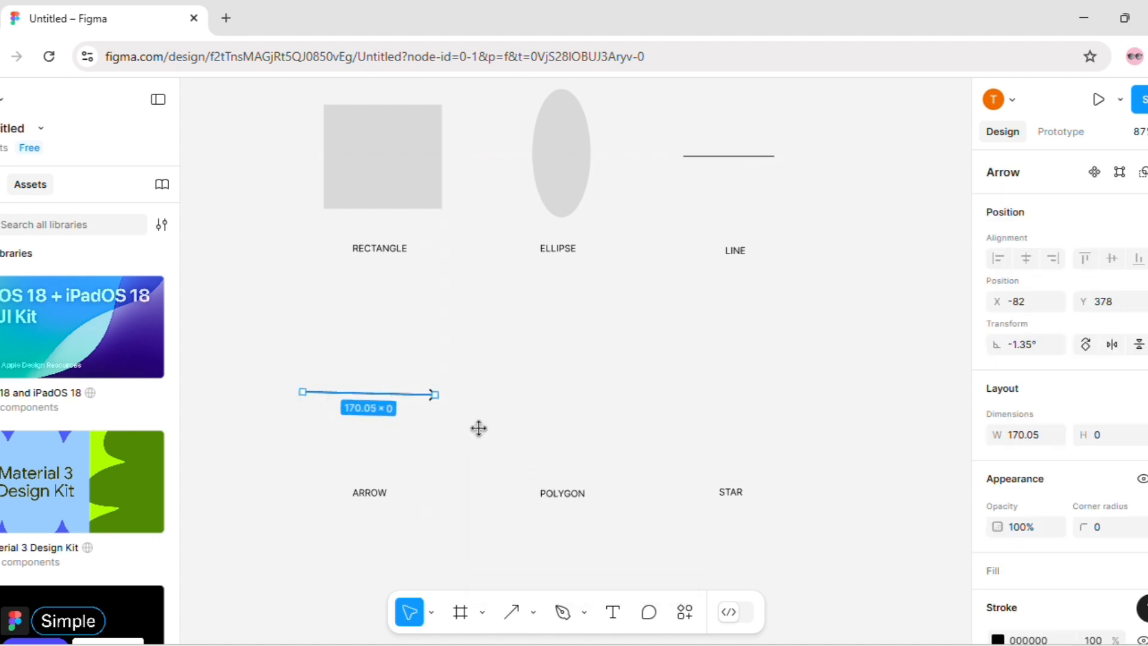
click(532, 612)
click(540, 524)
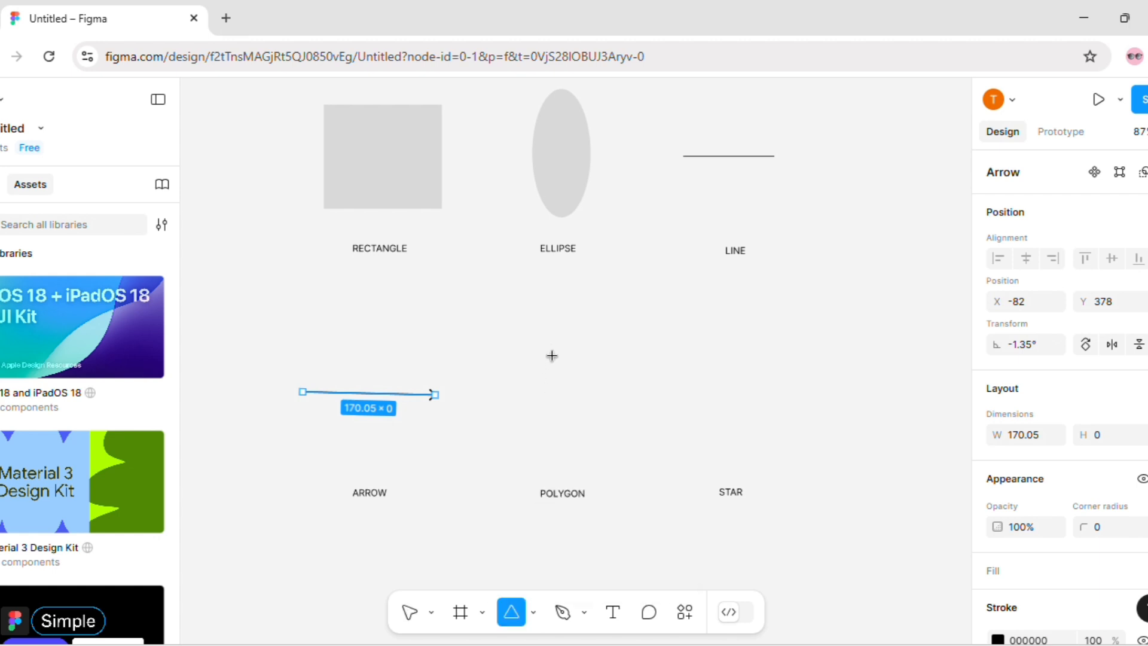
mouse_move(560, 341)
mouse_down()
mouse_move(566, 460)
mouse_move(633, 461)
mouse_up()
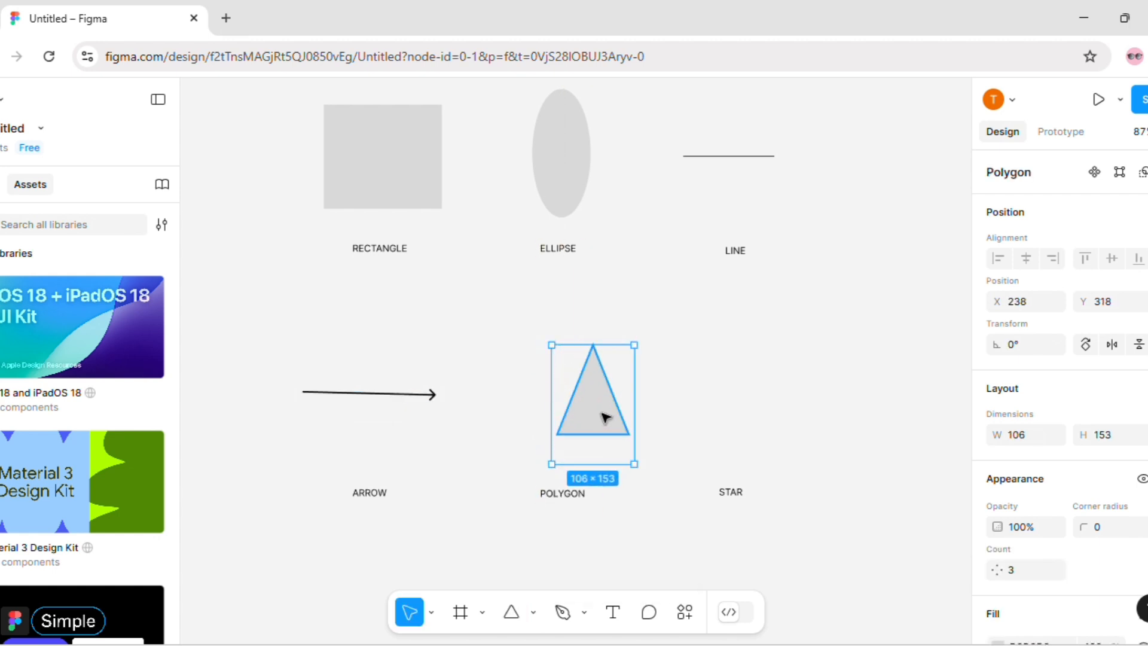
drag(602, 414, 573, 408)
Draw a five-pointed star about 88 × 162 and centre it above the STAR label.
click(532, 612)
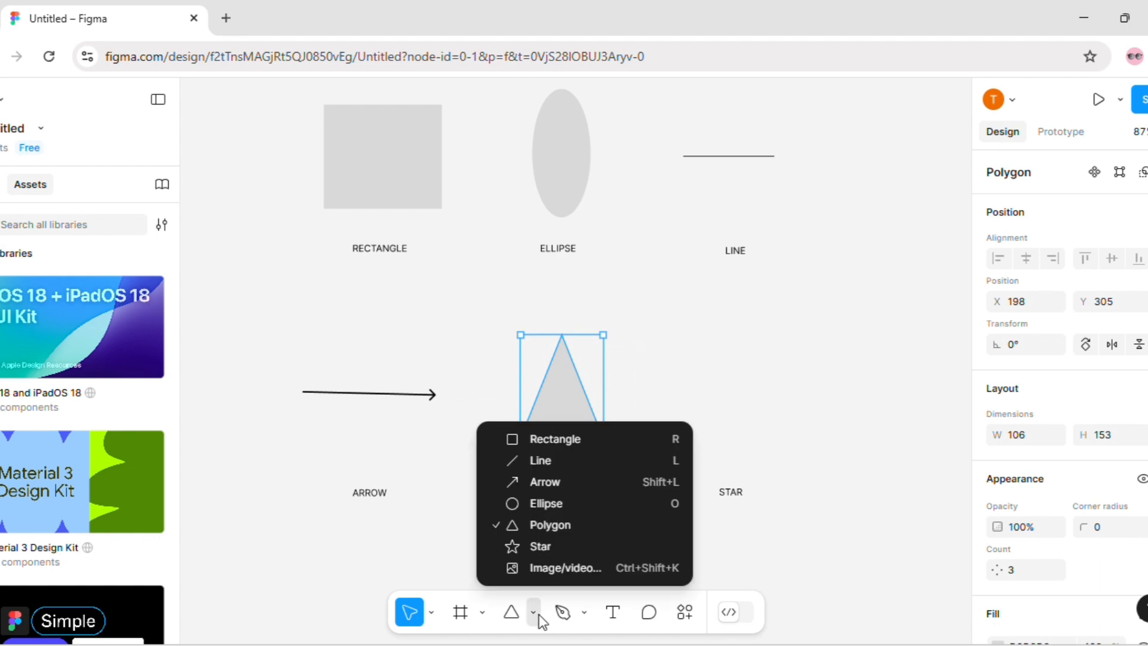
click(549, 543)
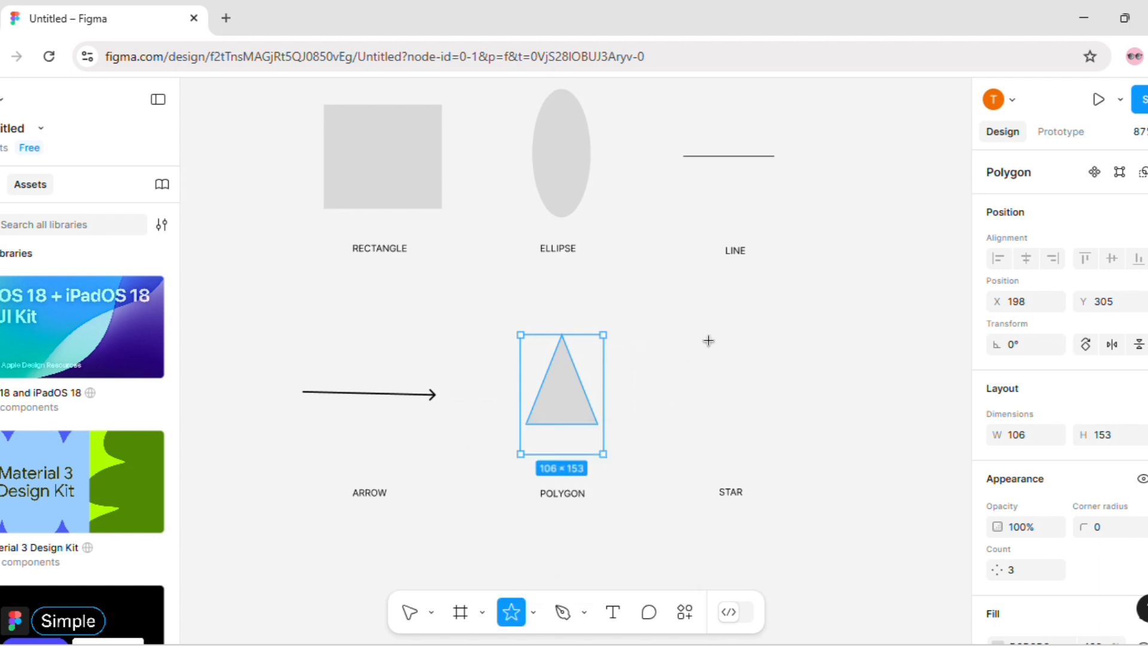
mouse_move(707, 335)
mouse_down()
mouse_move(748, 456)
mouse_move(774, 461)
mouse_up()
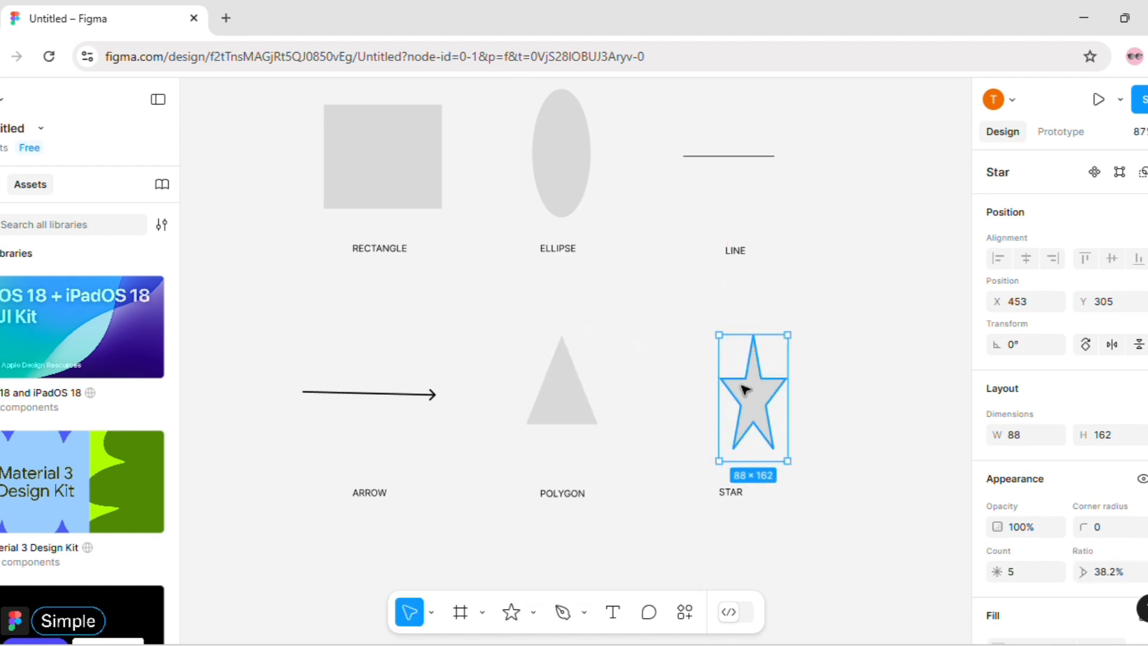
drag(730, 390, 724, 390)
Enlarge the ellipse to about 105 × 197 and move it back above the ELLIPSE label.
click(540, 148)
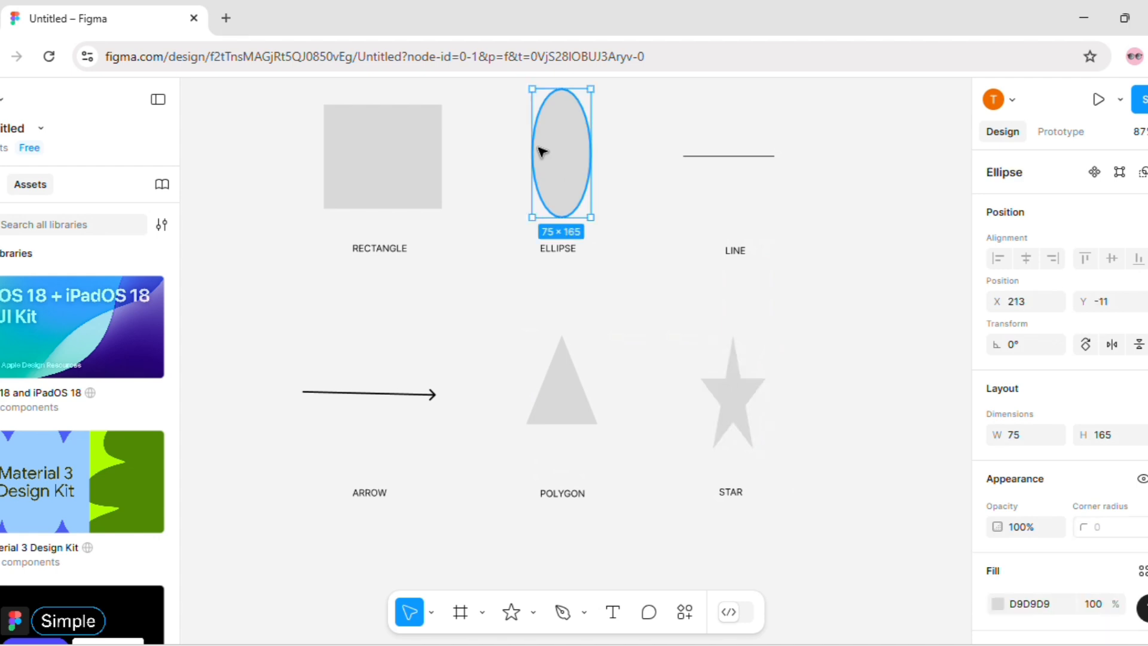
drag(592, 219, 613, 242)
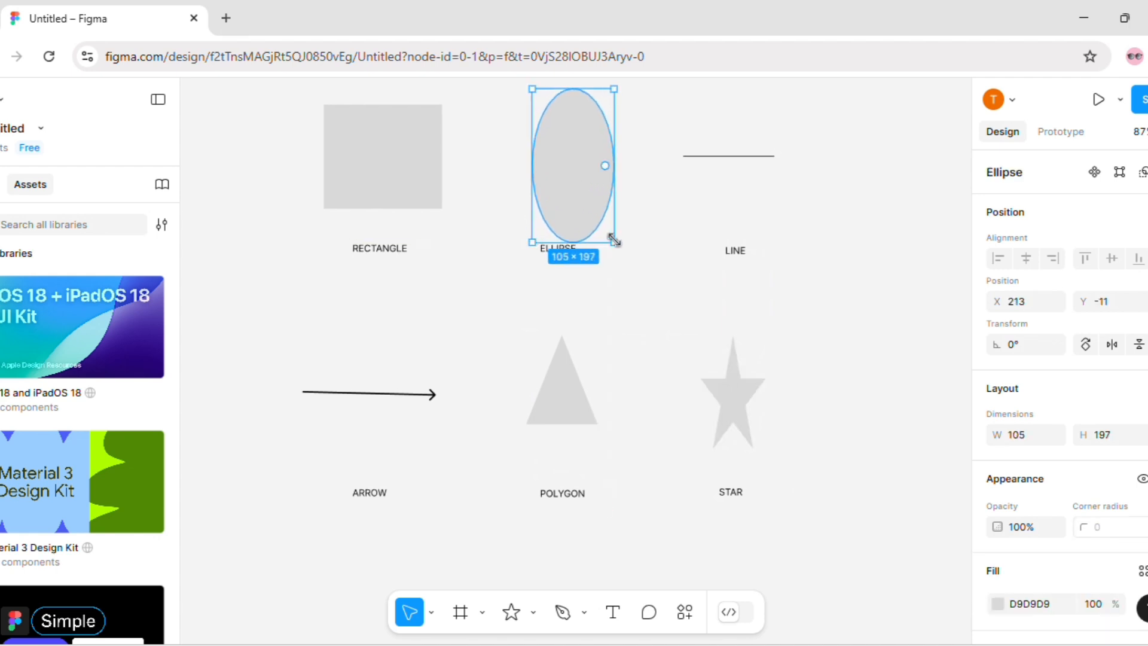
drag(577, 183, 567, 168)
Enlarge the rectangle to about 185 × 151 by extending its bottom and left edges.
click(410, 159)
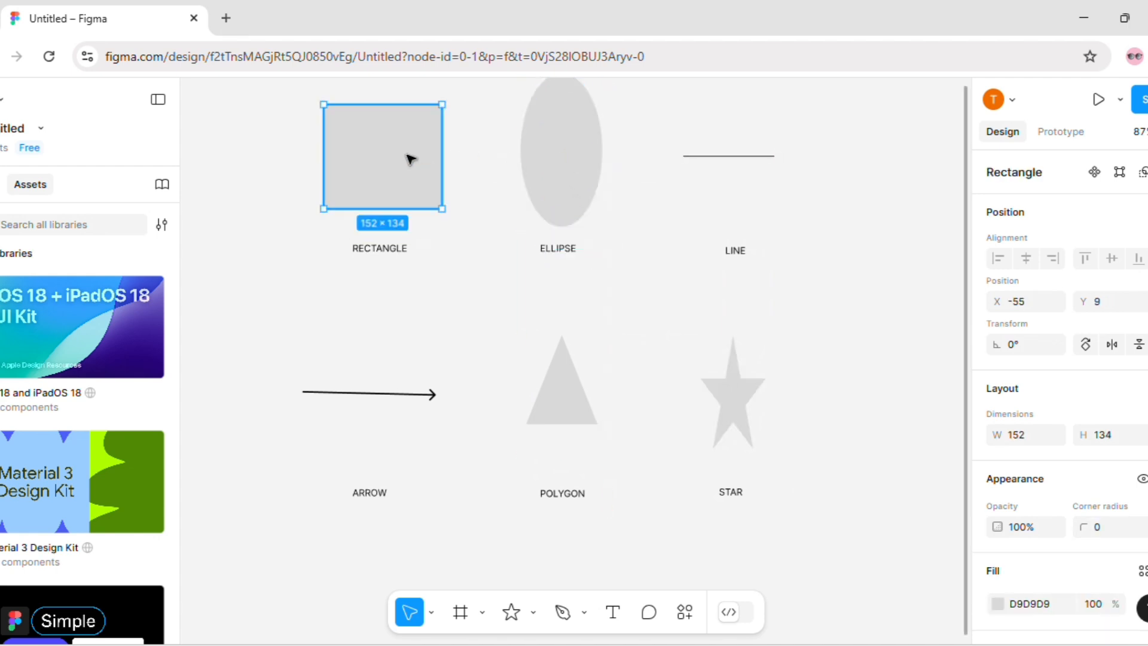
drag(379, 209, 375, 222)
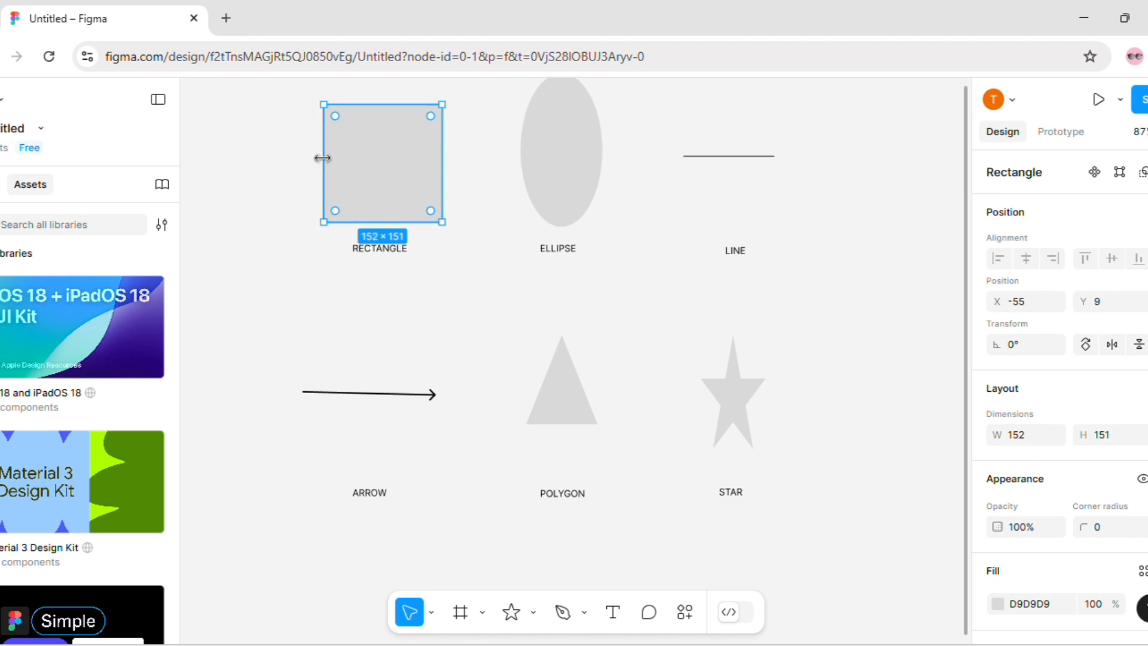
drag(323, 157, 297, 161)
Enlarge the polygon to about 138 × 183 and recentre it above the POLYGON label.
click(562, 408)
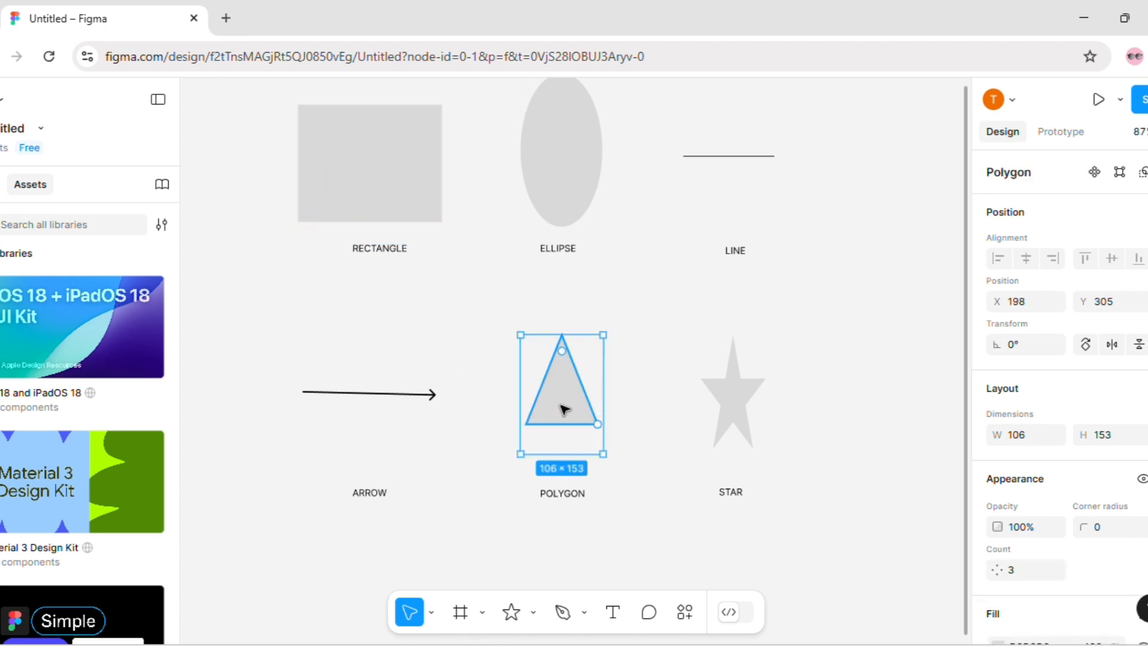
drag(609, 461, 628, 477)
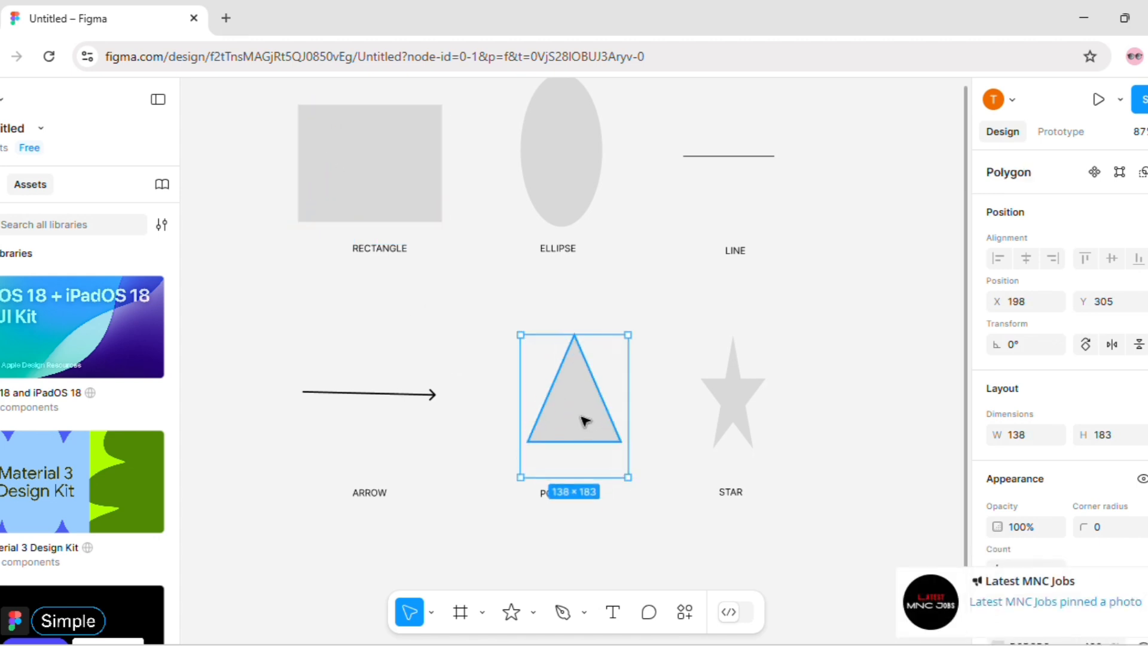
drag(584, 418, 570, 409)
Set the width of the line above the LINE label to exactly 200.
click(723, 156)
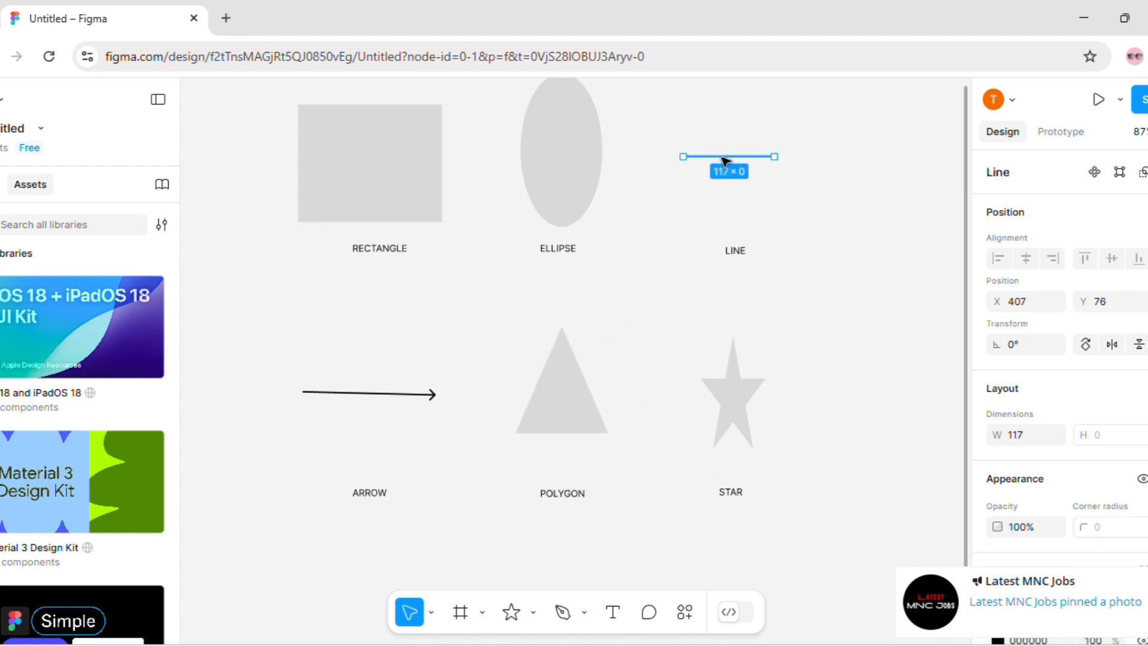
click(1032, 441)
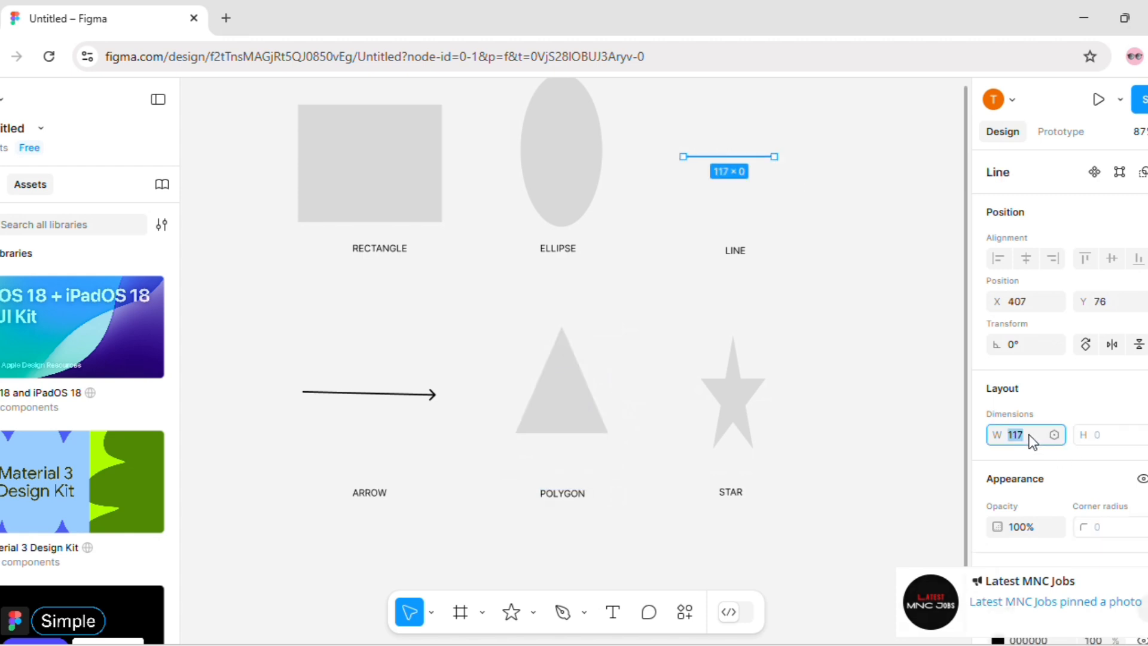
text(200)
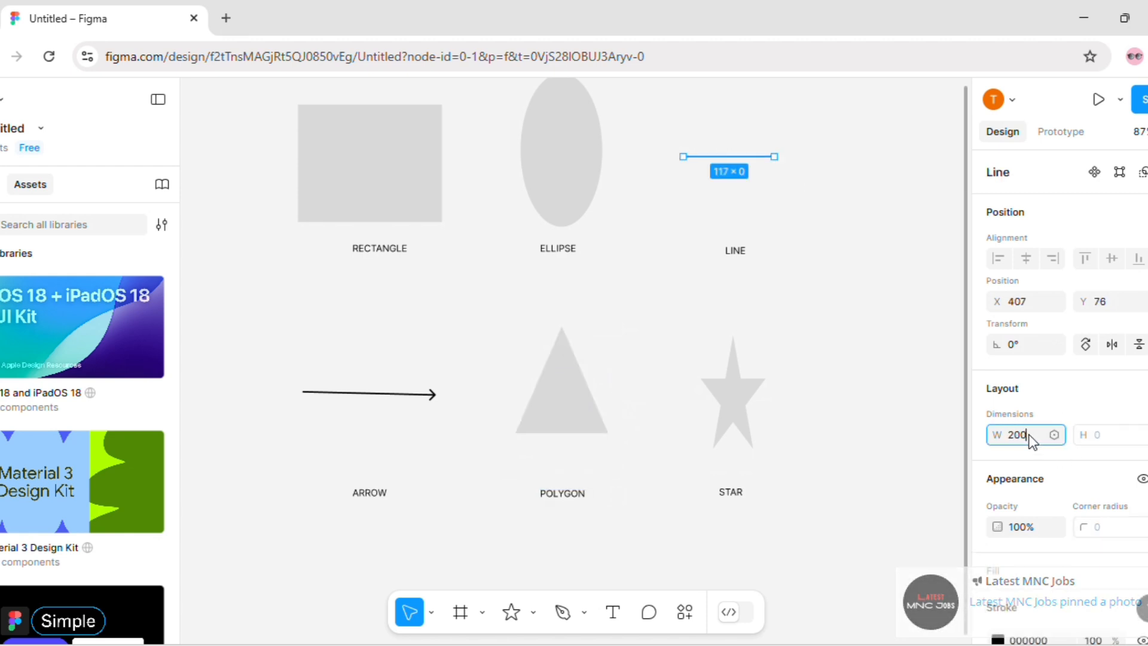
click(930, 379)
Set the star's dimensions to a width of 100 and a height of 180.
click(759, 384)
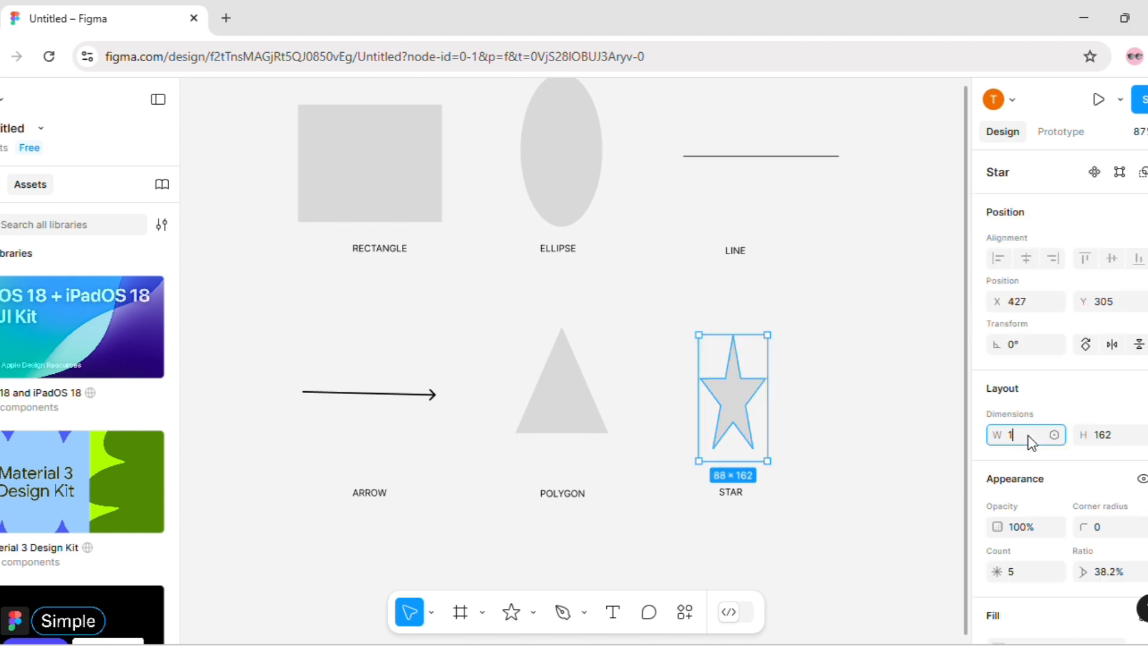
click(1124, 438)
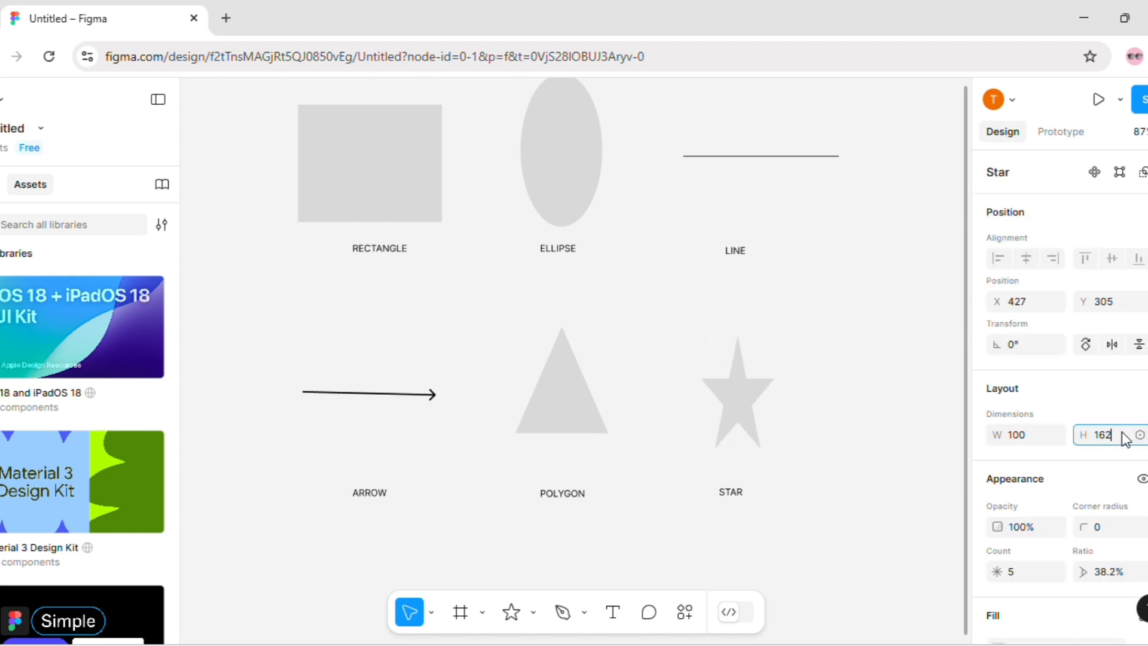
text(180)
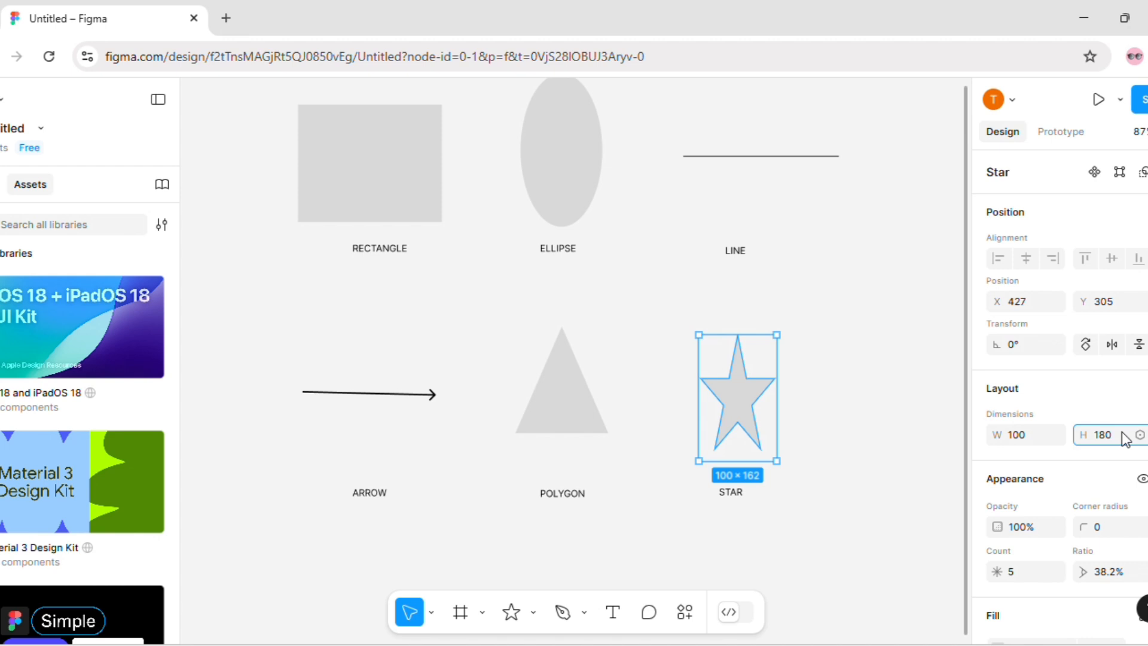
click(837, 425)
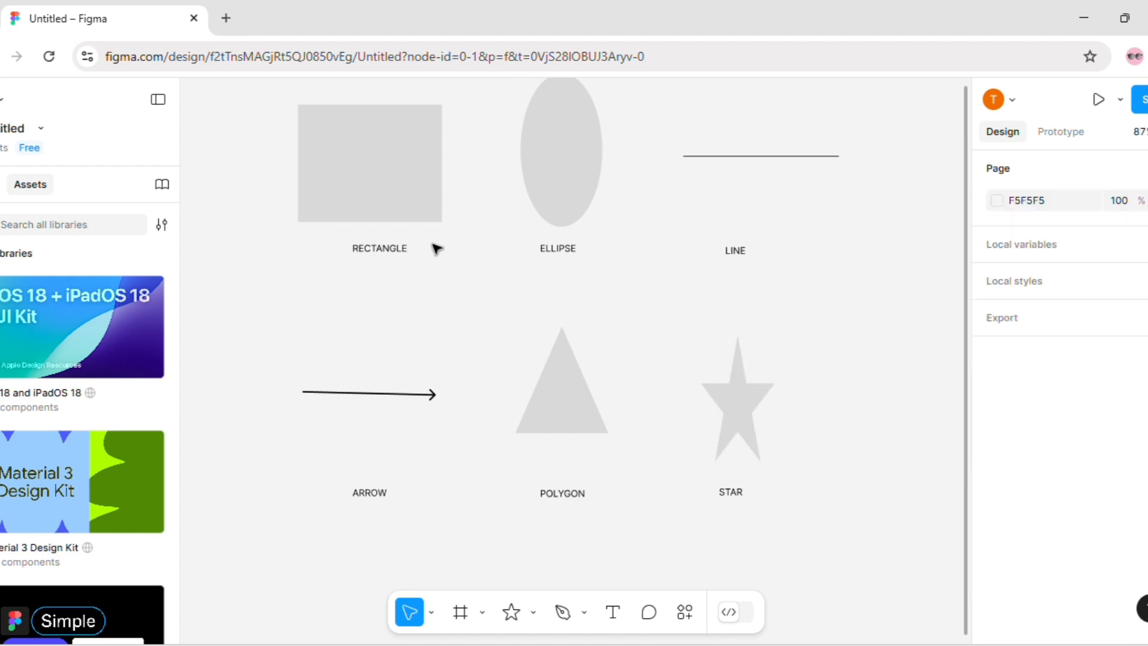
Change the rectangle's fill to a fully saturated dark olive green.
click(393, 219)
scroll(1014, 490, down, 5)
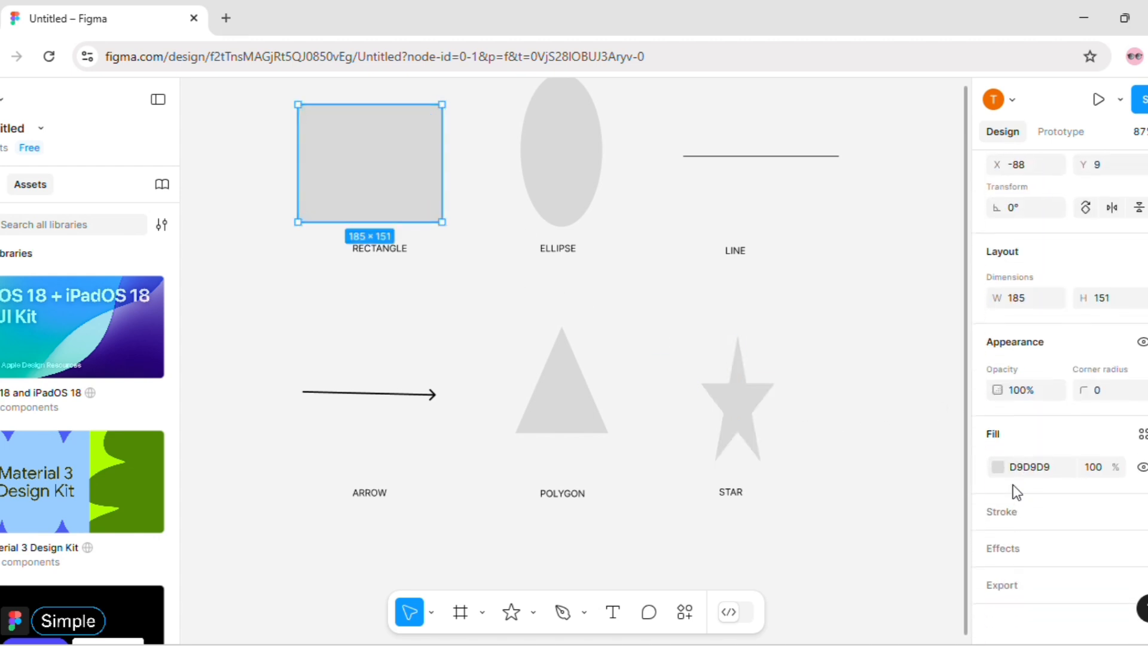
click(997, 467)
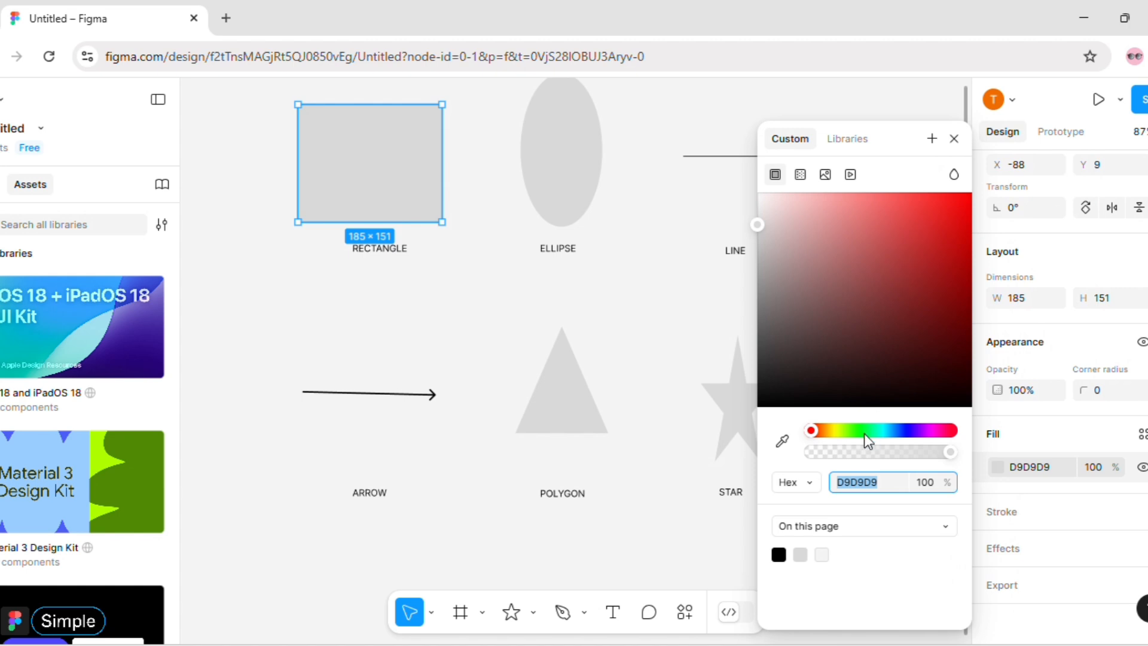
drag(865, 435, 841, 431)
drag(938, 272, 972, 294)
Change the ellipse's fill from grey to a dark red.
click(581, 141)
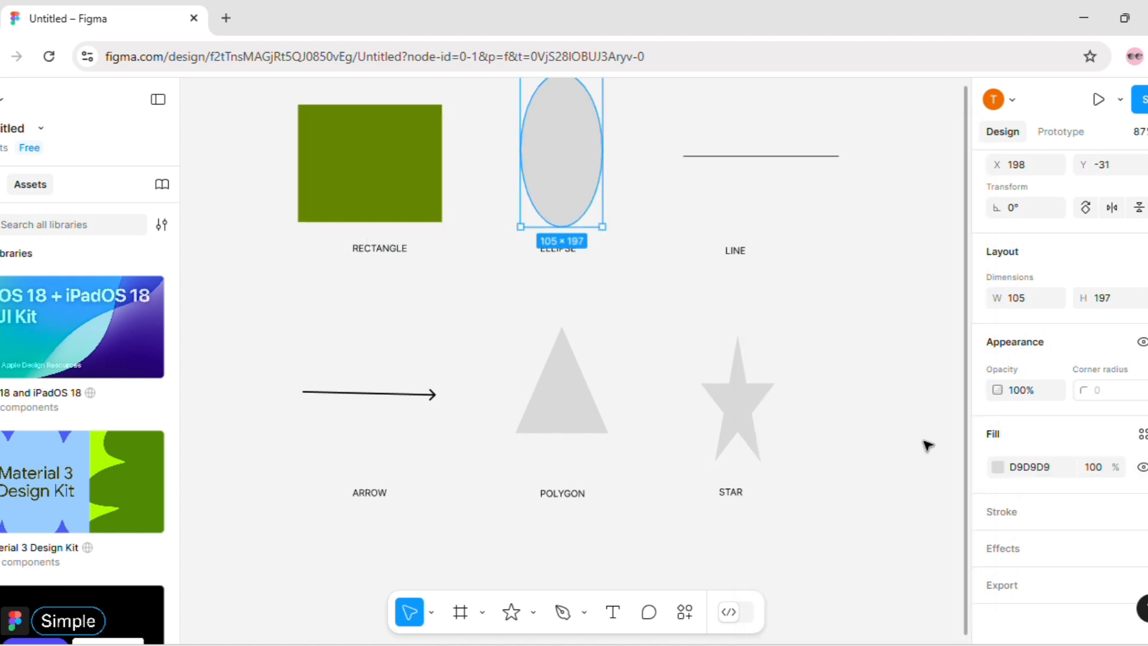
click(997, 467)
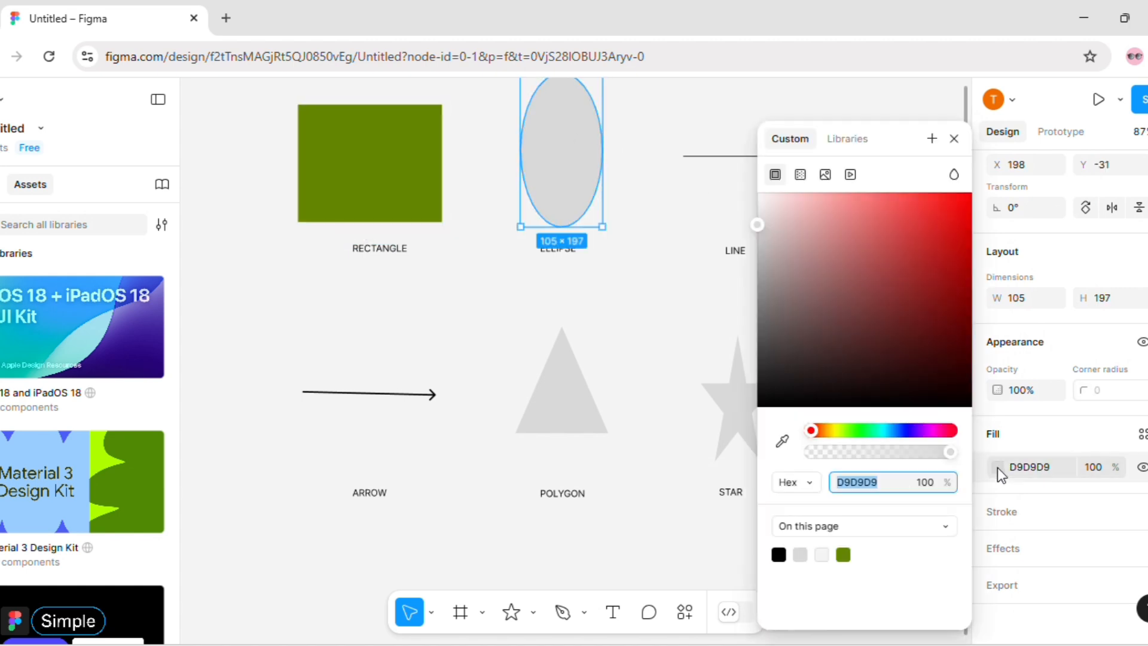
click(917, 307)
Add a black stroke to the polygon, set its position to Outside and increase its weight.
click(570, 397)
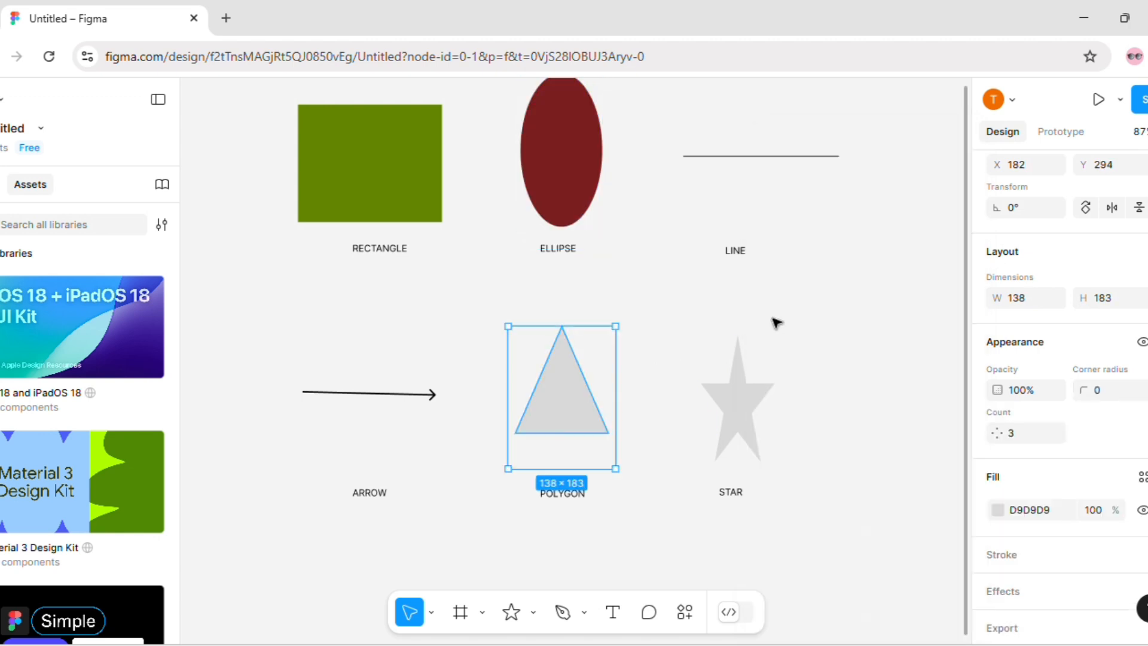
scroll(1014, 486, down, 1)
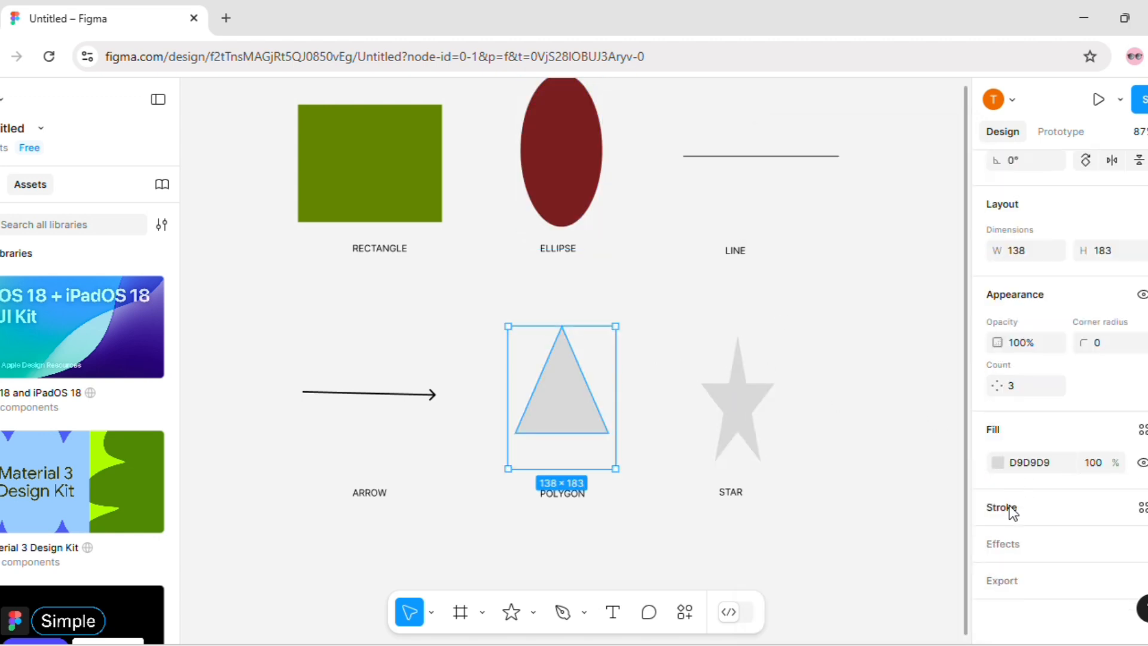
click(1011, 508)
scroll(1006, 506, down, 1)
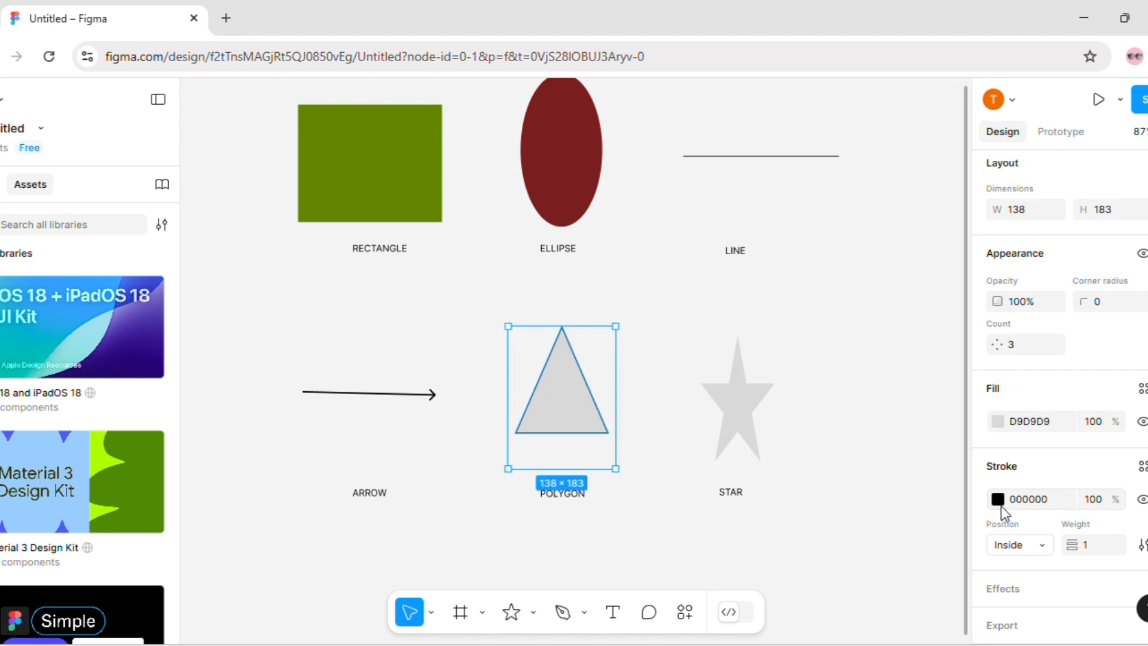
click(1038, 544)
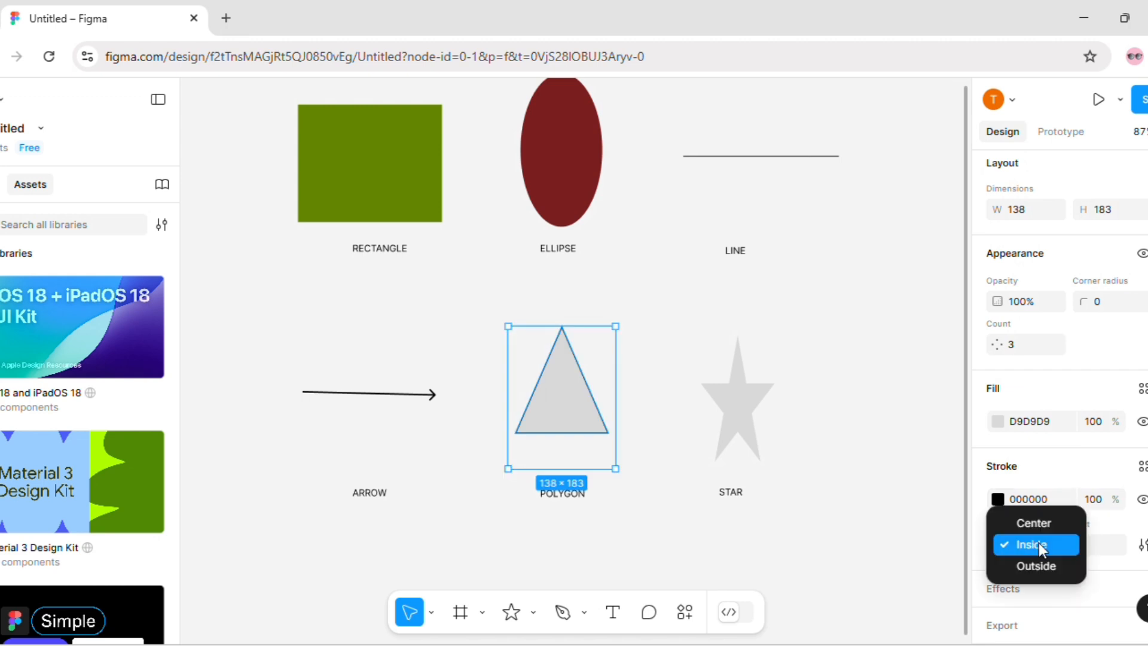
click(1026, 565)
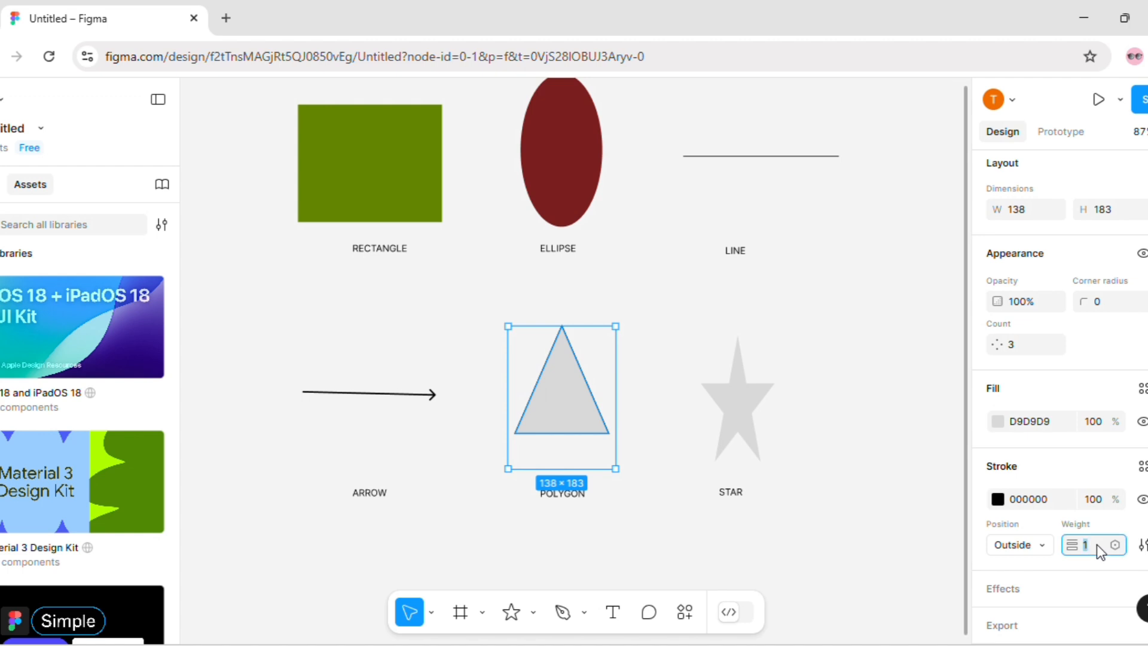
click(828, 475)
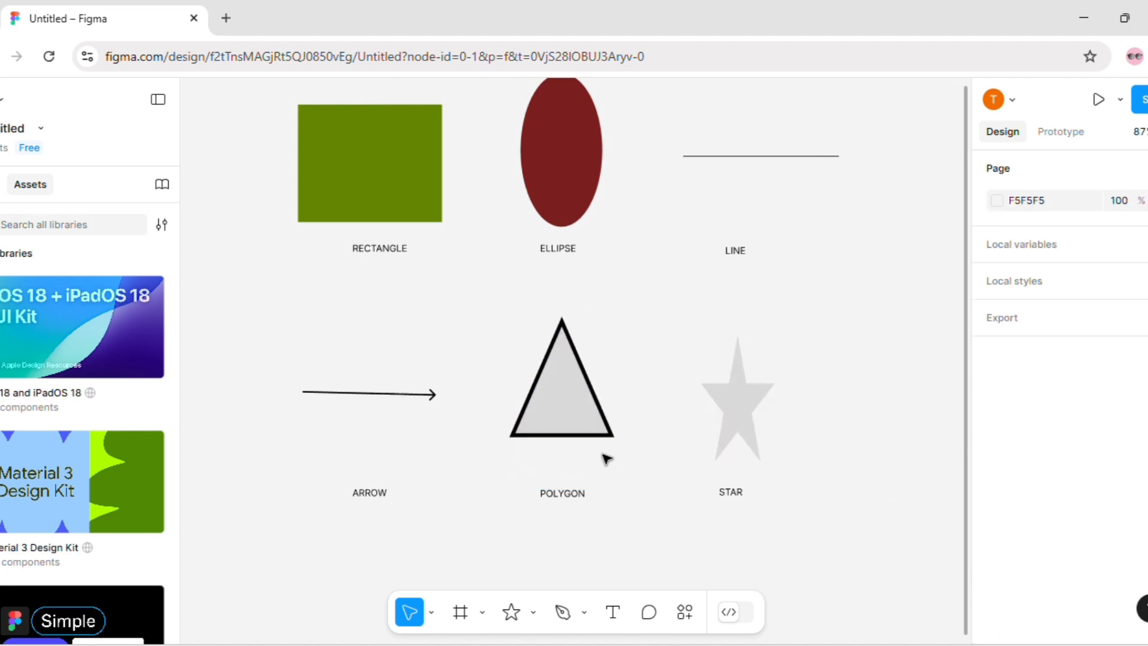
Add a black stroke of weight 1 to the star, positioned Inside.
click(720, 435)
scroll(1041, 448, down, 3)
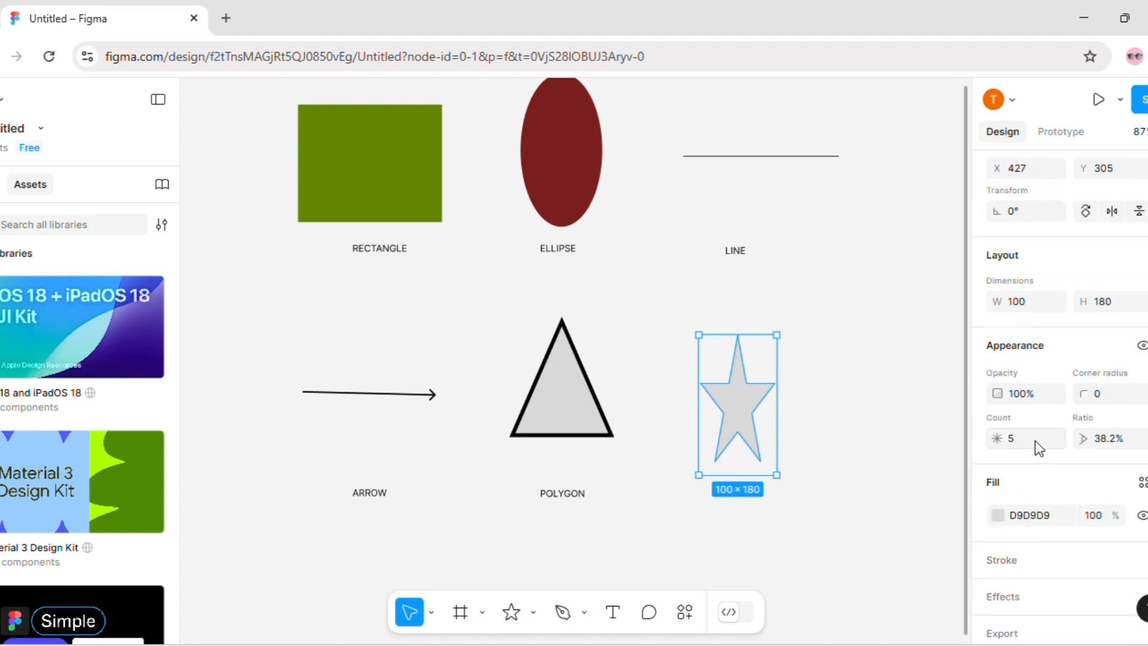
scroll(1035, 440, down, 2)
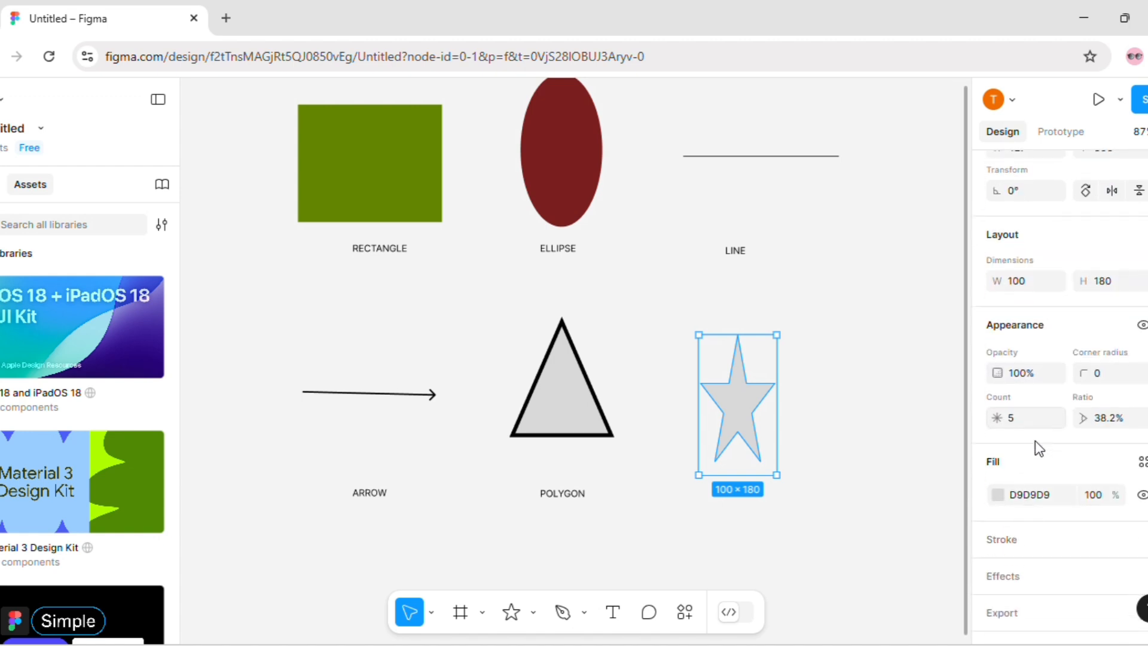
click(1011, 526)
Add an effect to the star and set its type to Layer blur.
scroll(1012, 526, down, 3)
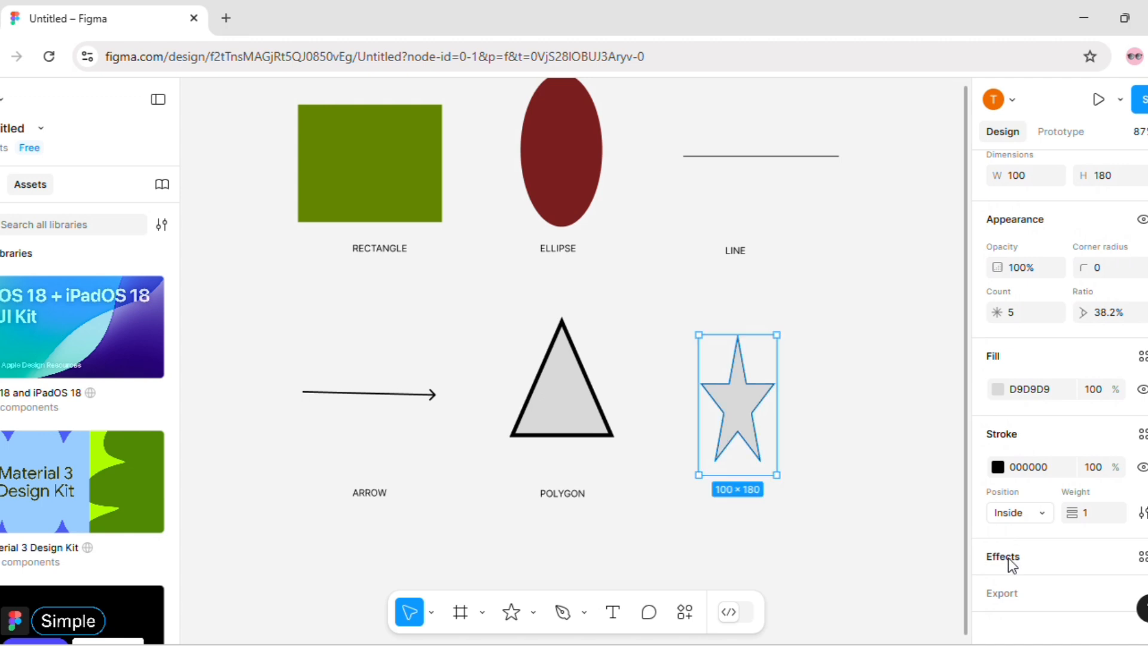
click(1009, 558)
scroll(1008, 557, down, 2)
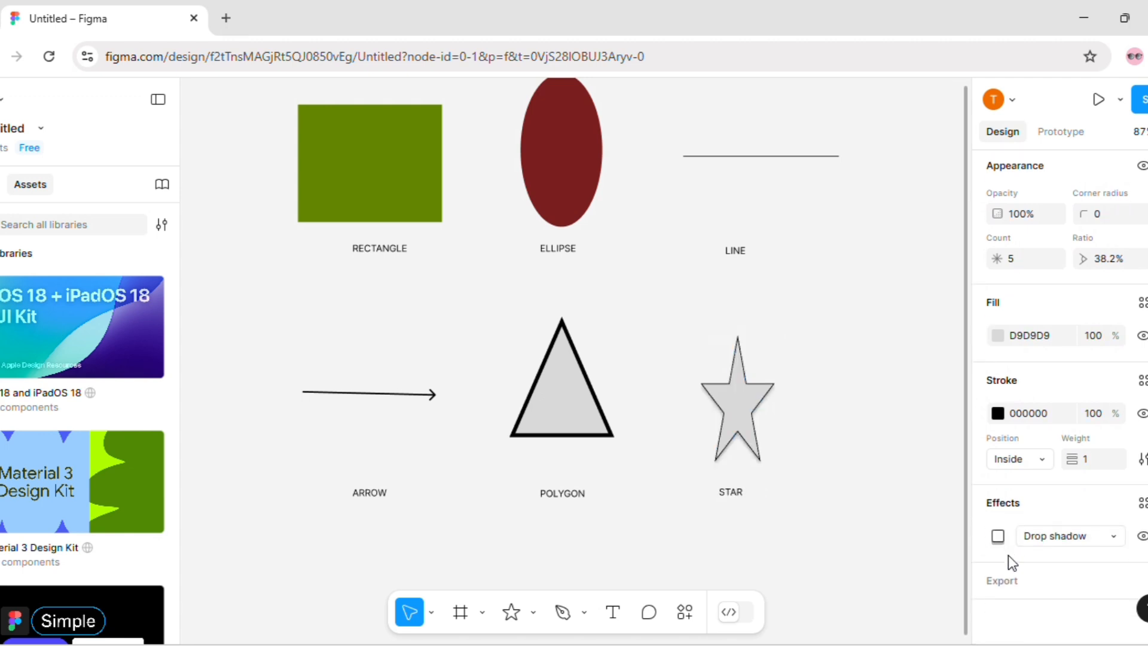
click(1113, 537)
click(1098, 554)
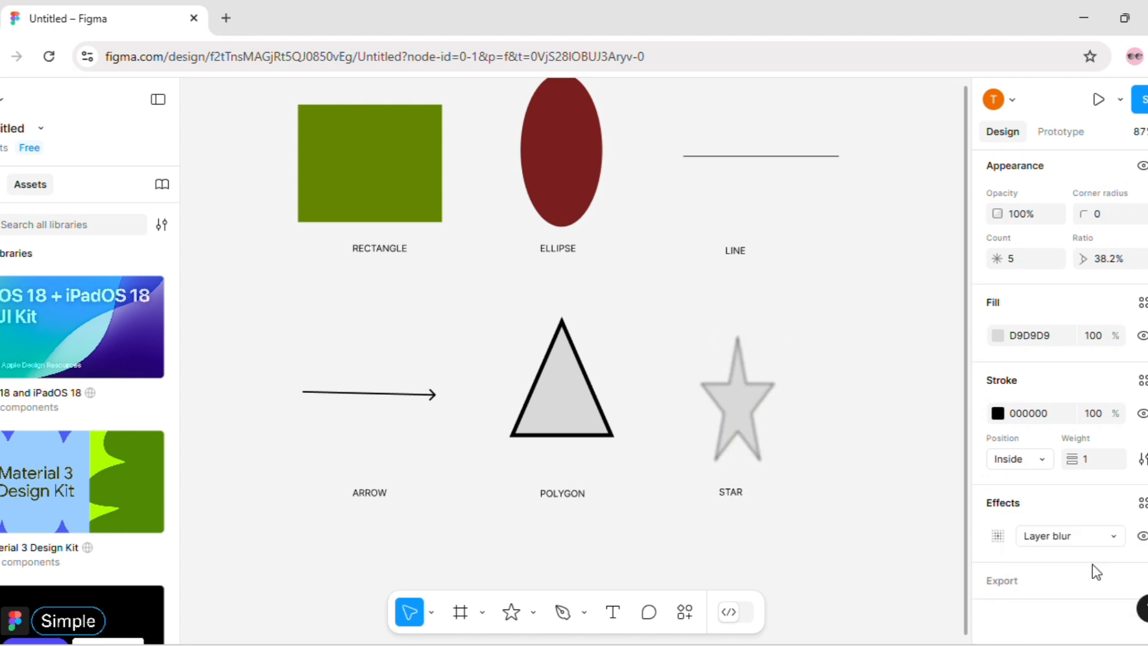
Try Background blur on the star, switch its effect to Drop shadow and add two more drop shadows.
click(1115, 536)
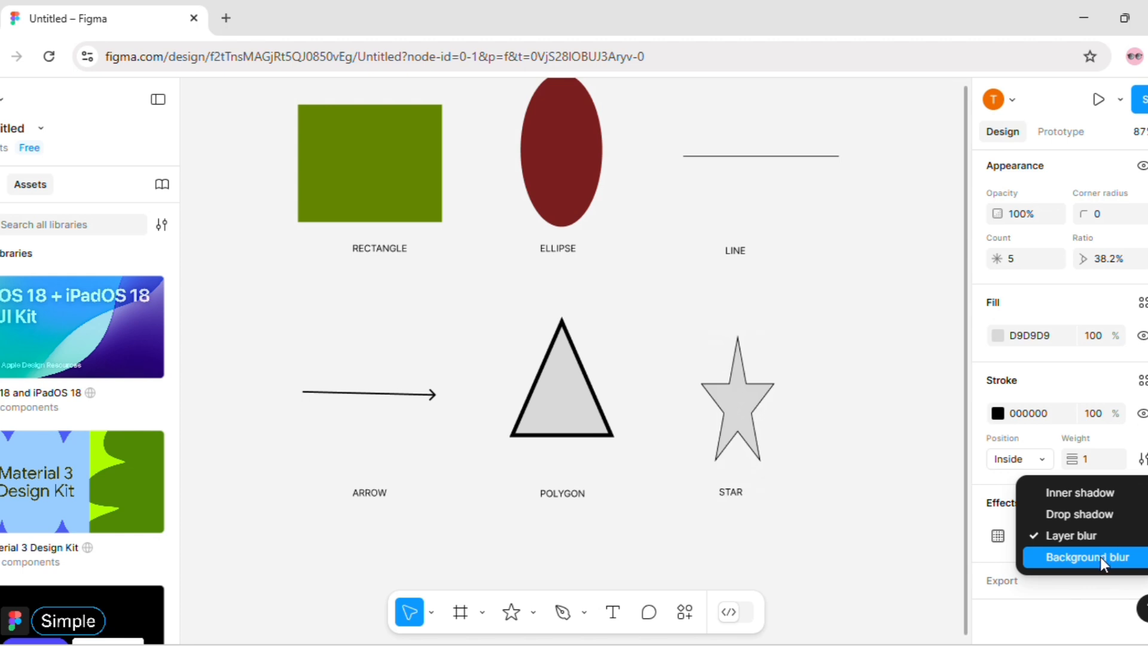
click(1100, 557)
click(1107, 536)
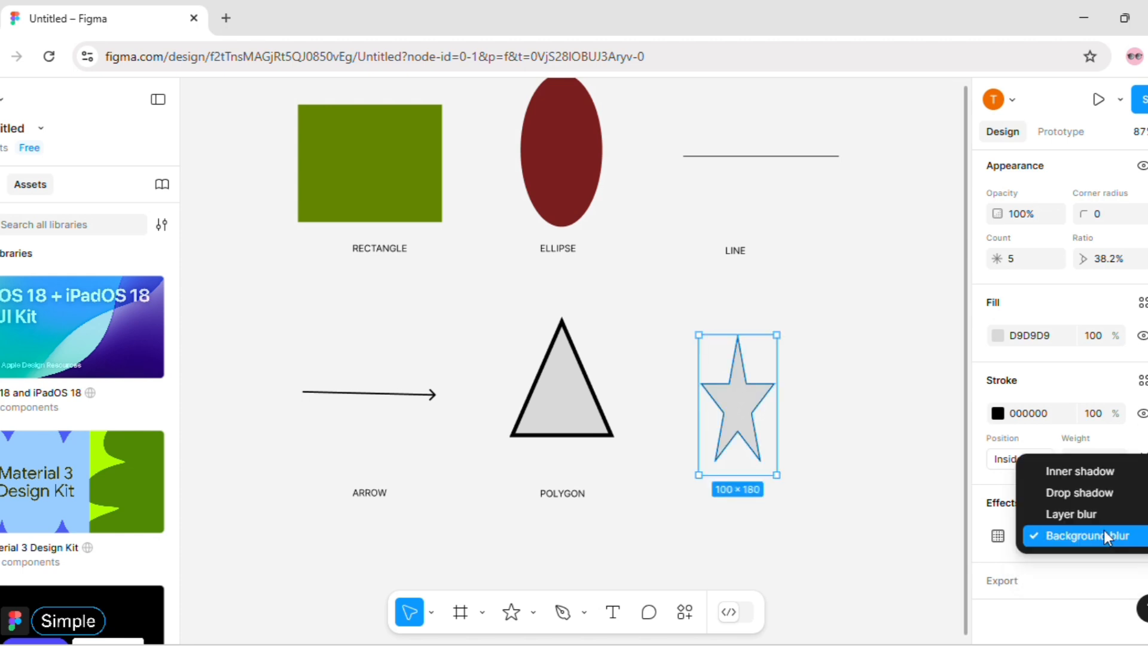
click(1083, 493)
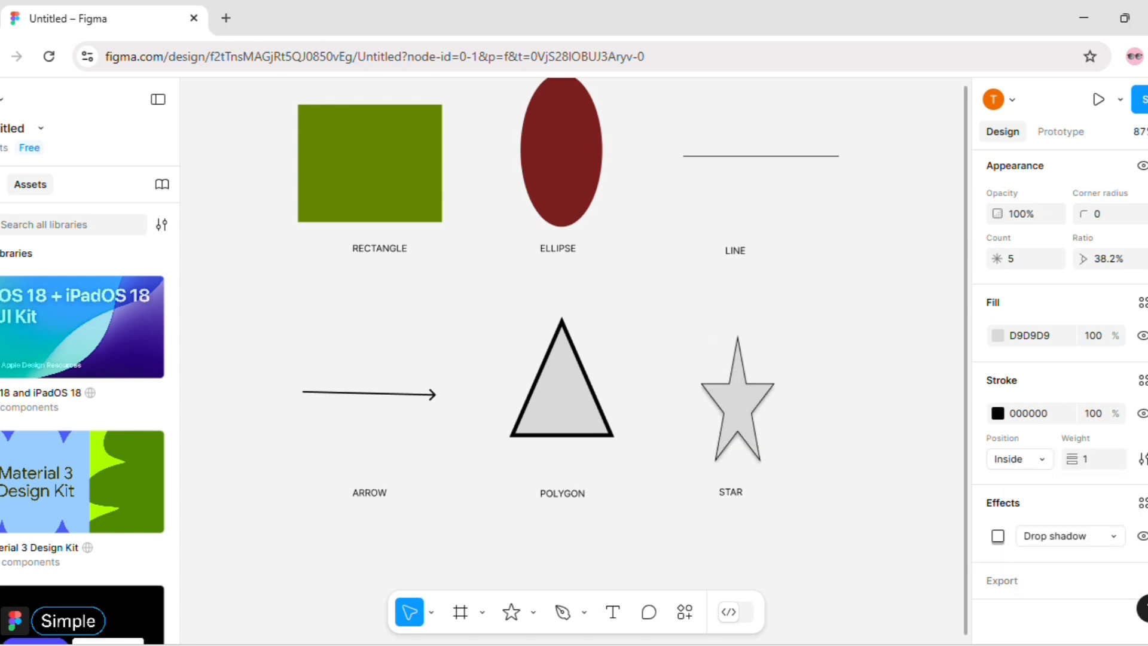
click(1142, 503)
click(1142, 502)
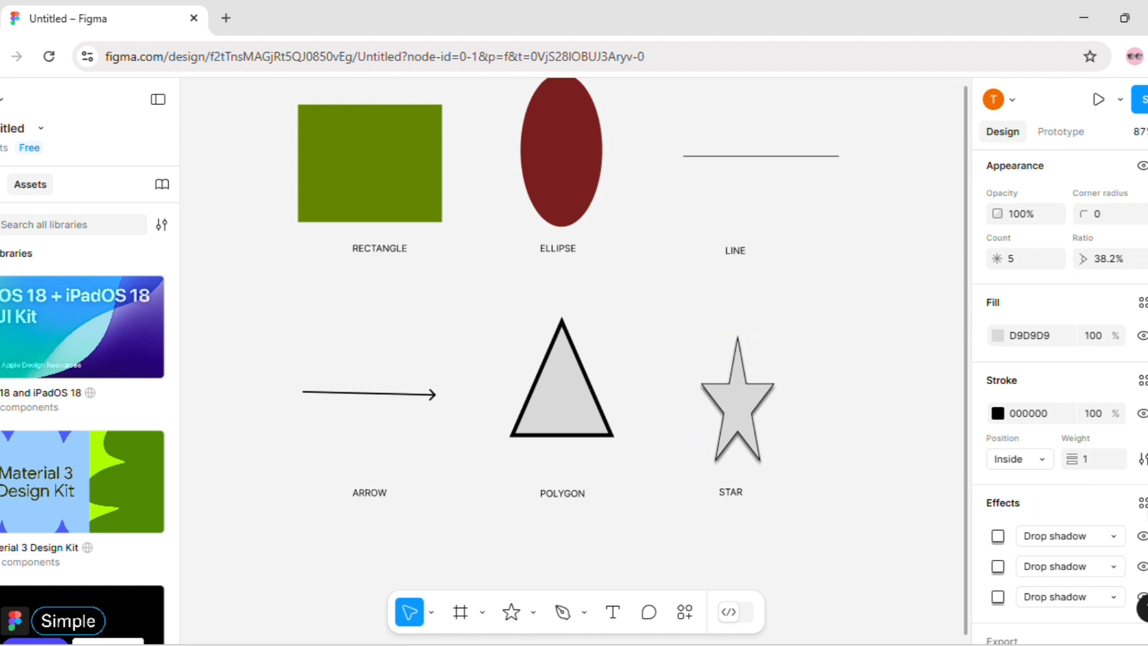
scroll(789, 425, down, 1)
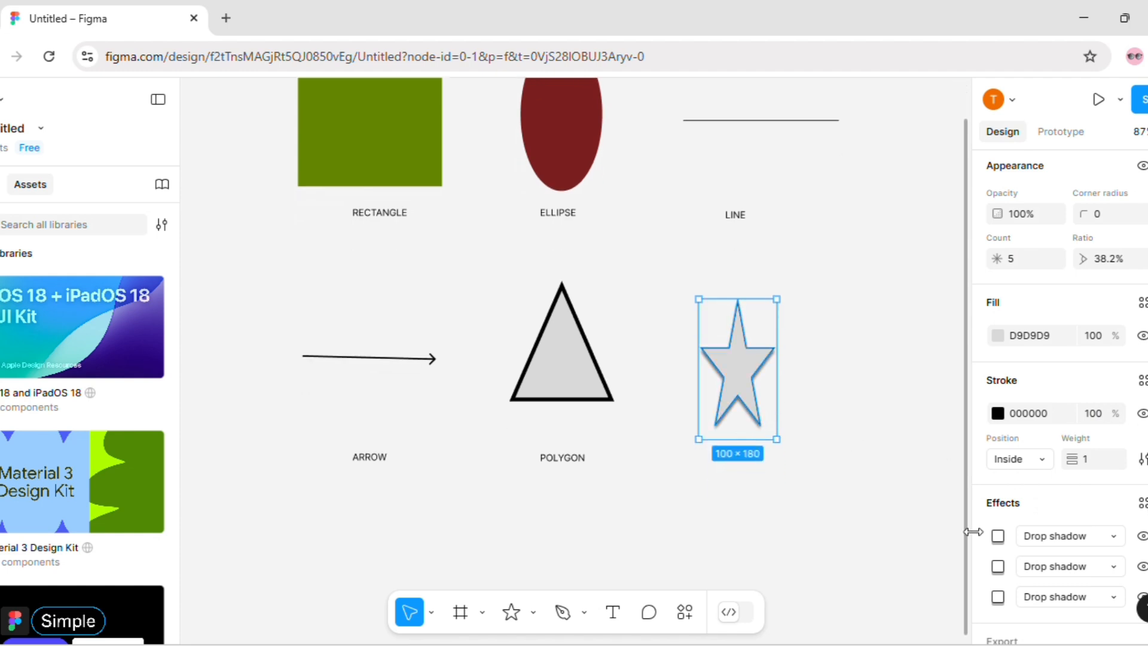
Recolour the star's stroke to a near-white shade and deselect the star.
click(997, 415)
click(824, 318)
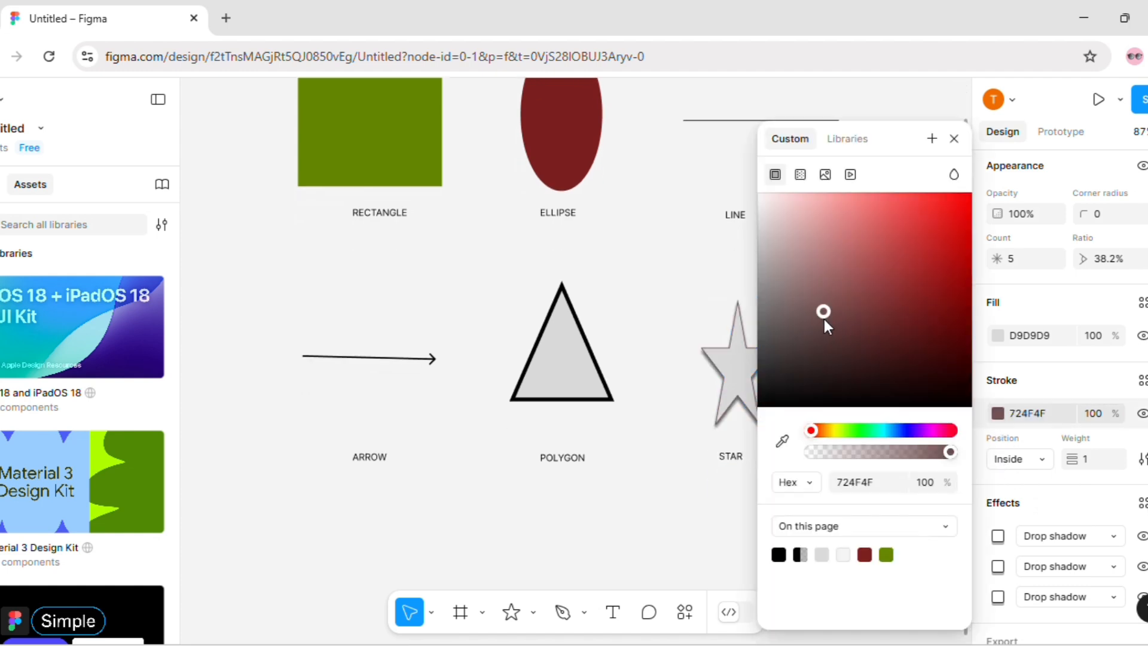
drag(824, 318, 761, 173)
click(656, 290)
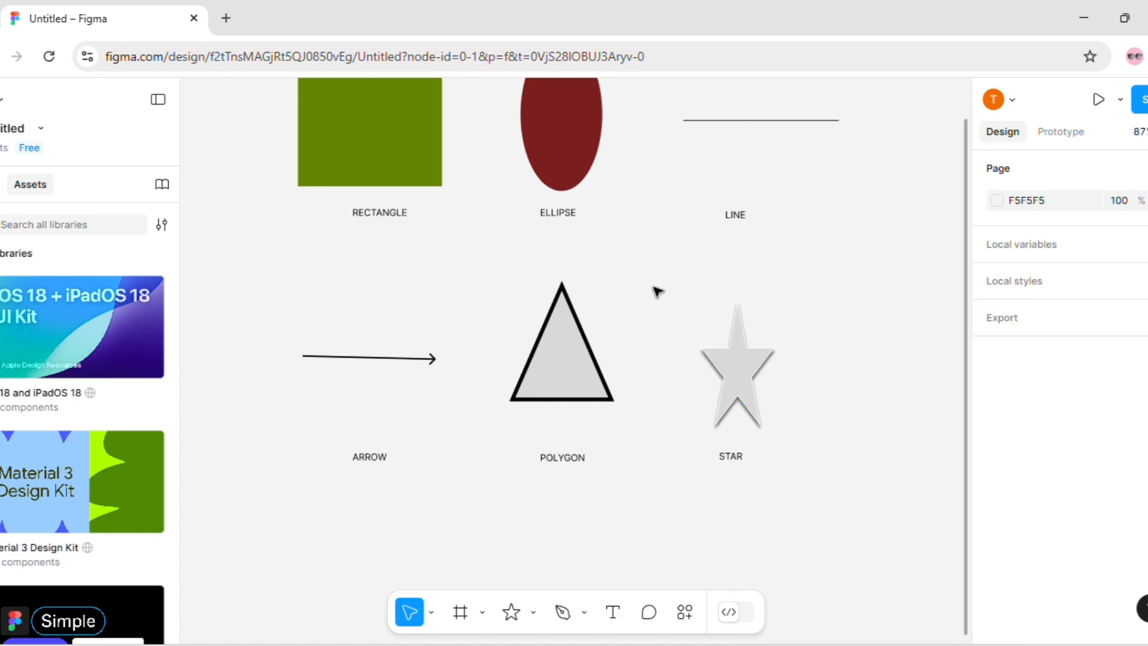
scroll(656, 287, down, 1)
scroll(656, 282, up, 6)
scroll(656, 282, left, 2)
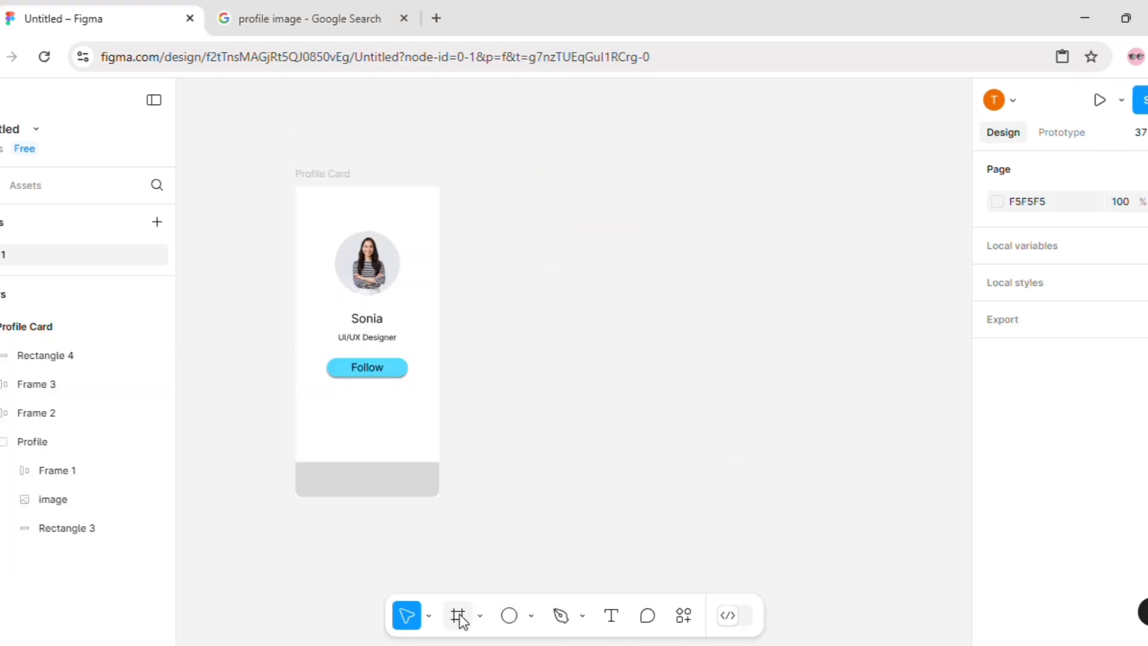
Draw a frame of about 445 × 904 beside the Profile Card and apply the iPhone 16 size preset.
click(458, 616)
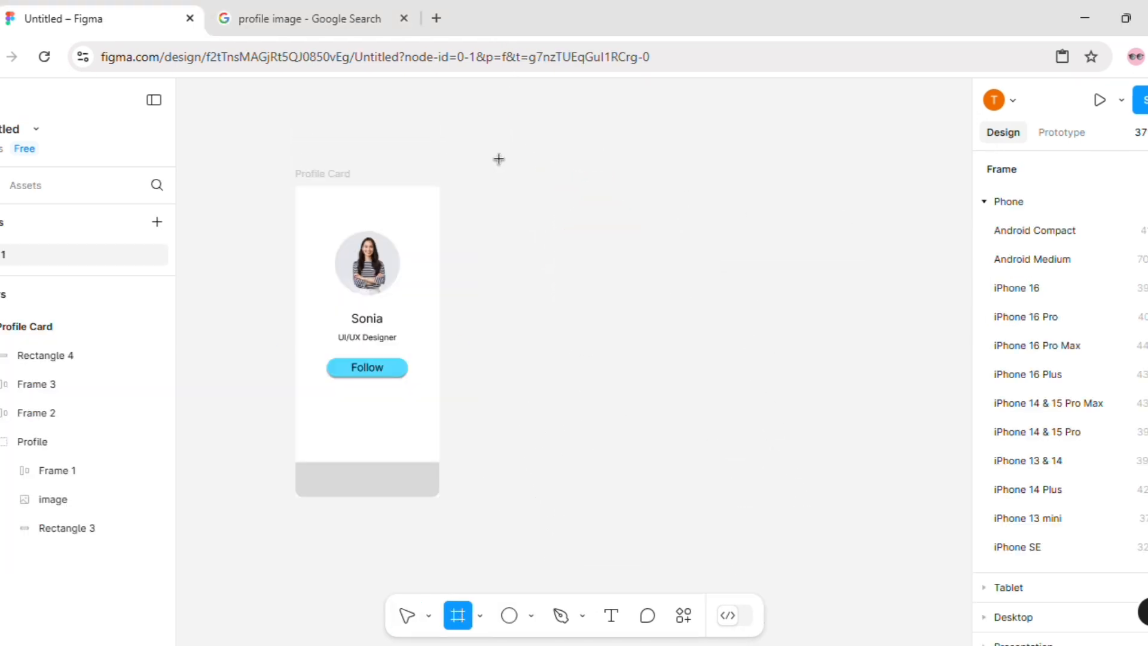
drag(519, 188, 669, 489)
click(1021, 173)
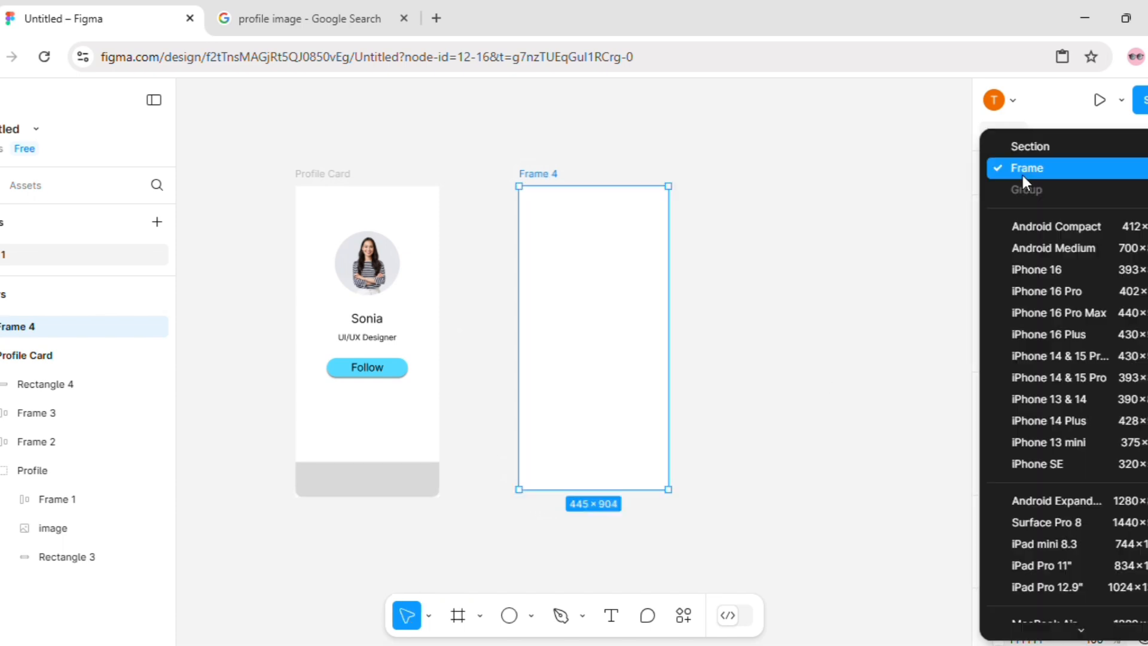
click(1036, 274)
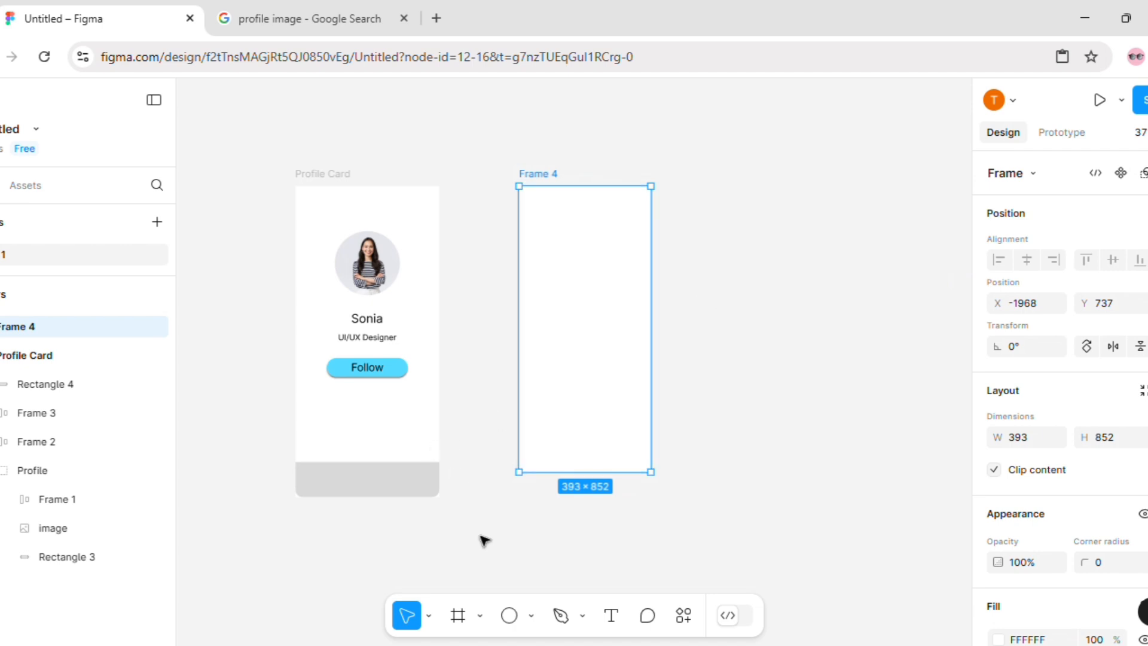
Draw a rectangle about 393 × 77 across the full width at the bottom of the new frame.
click(480, 616)
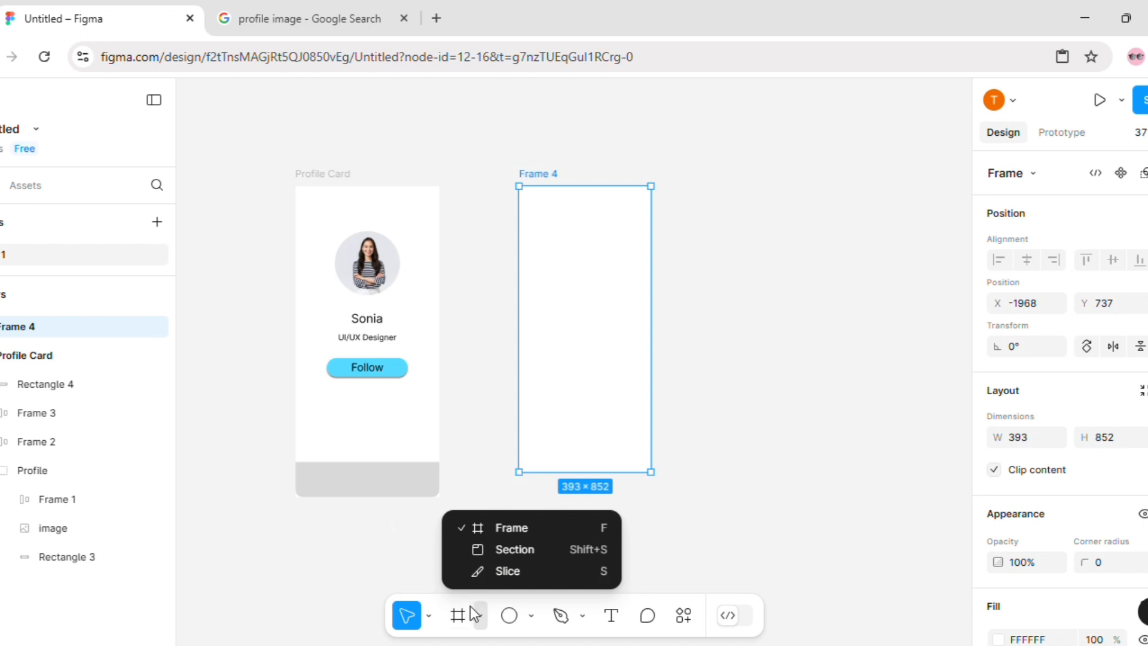
click(531, 615)
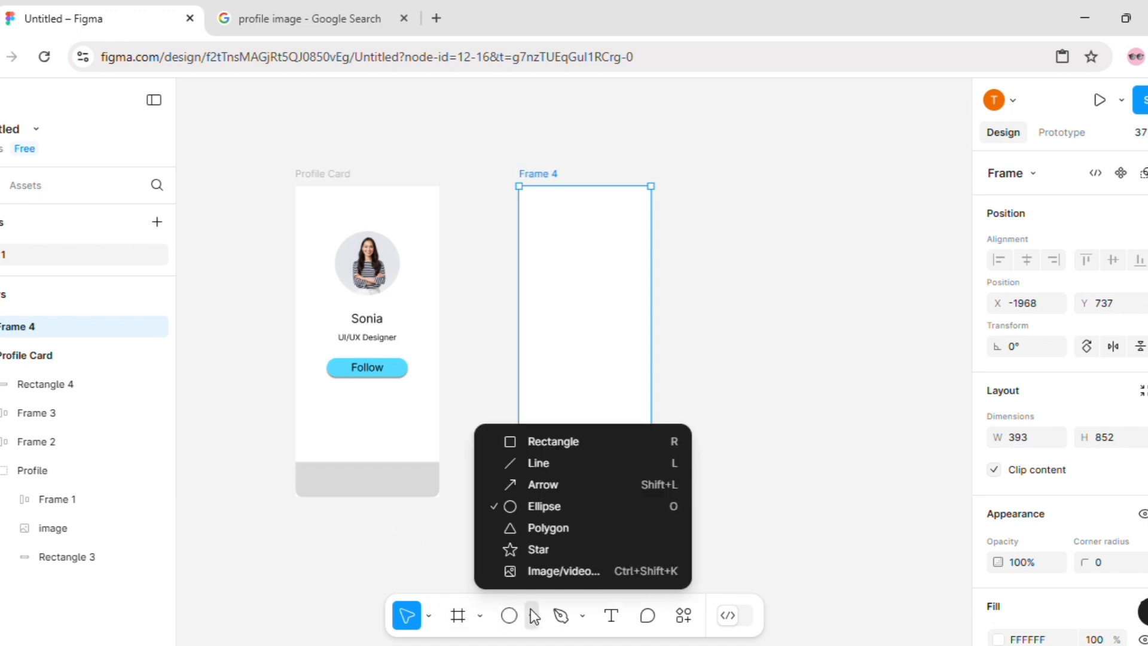
click(524, 445)
drag(518, 446, 652, 474)
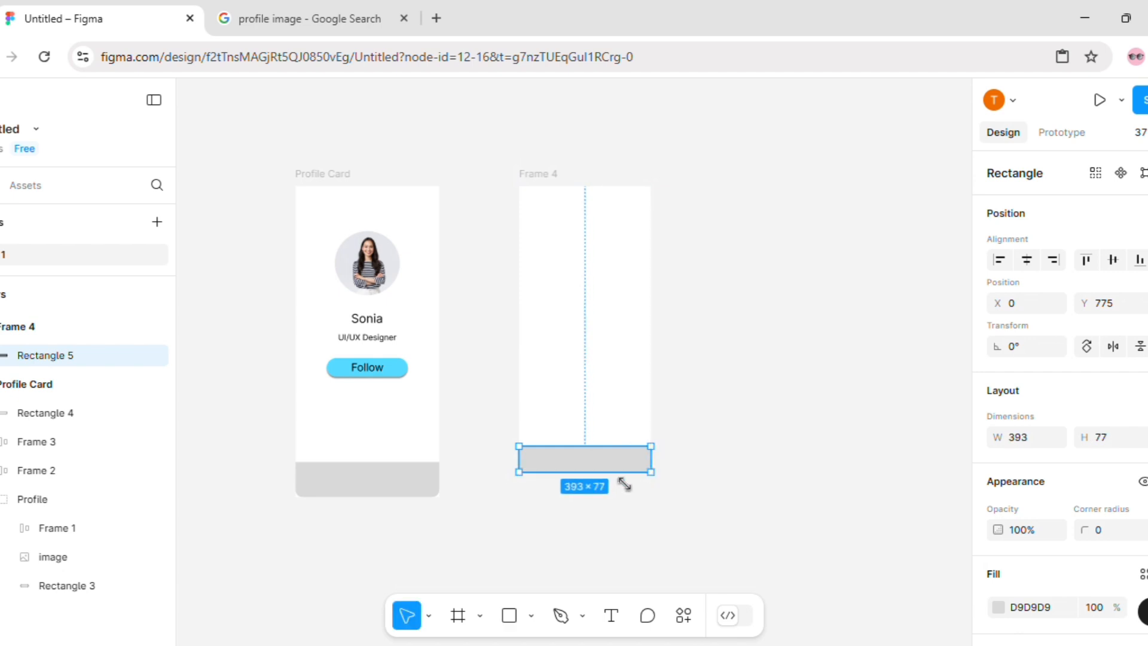
click(554, 501)
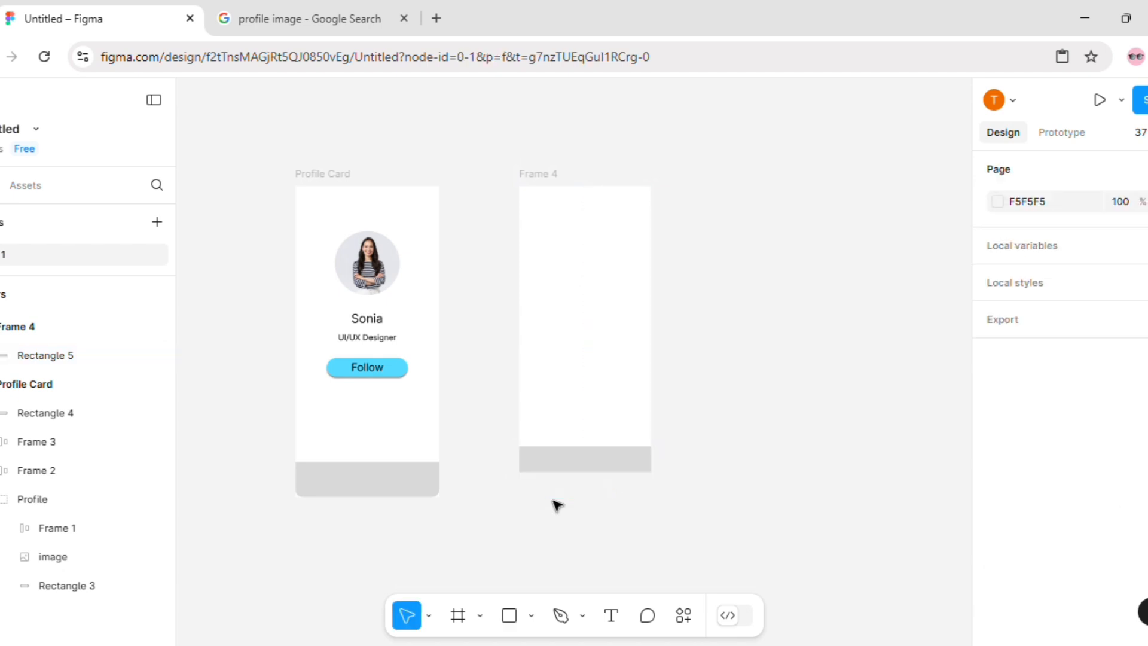
Round the bottom rectangle's two lower corners with a radius of 20 and set corner smoothing to 42%.
click(554, 465)
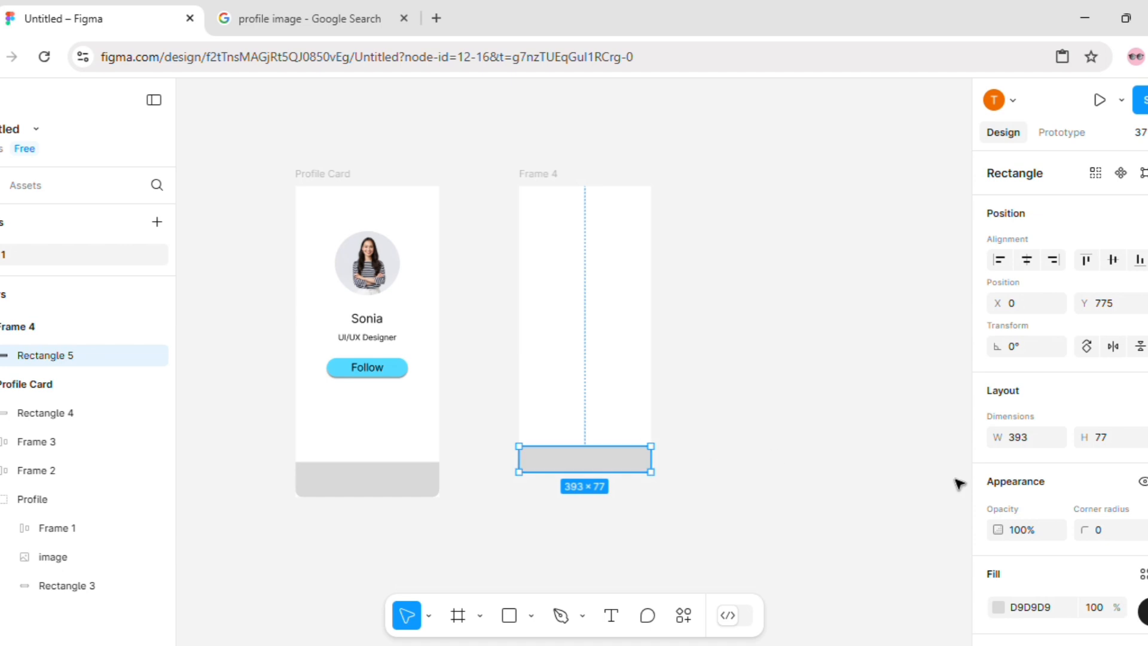
scroll(1043, 496, down, 1)
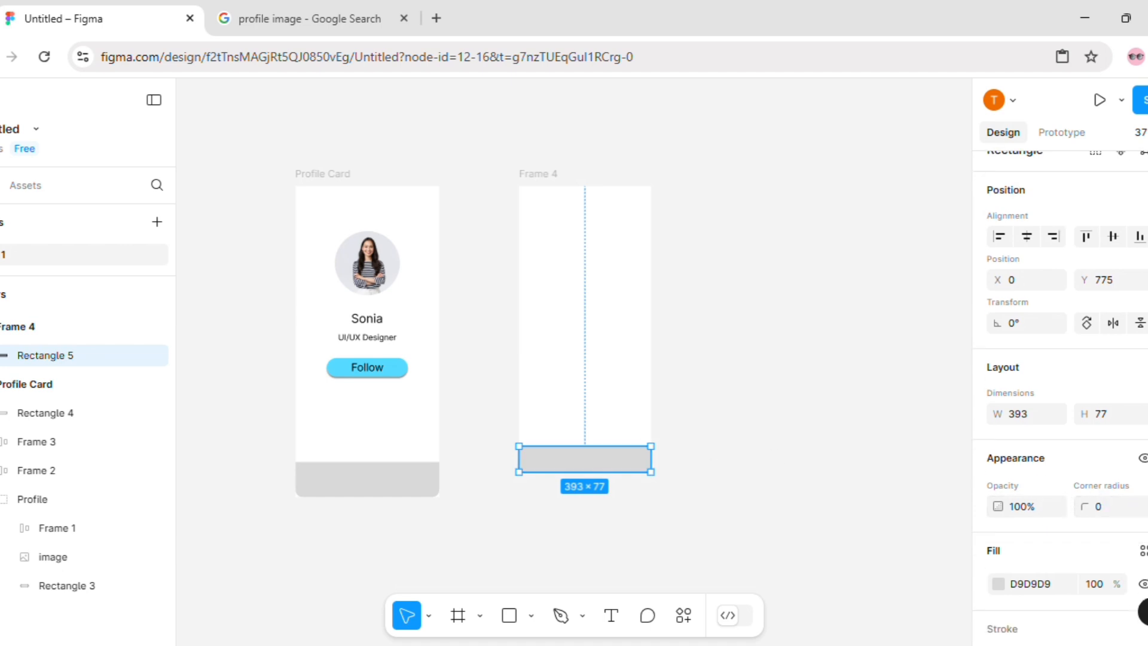
click(1141, 507)
click(811, 534)
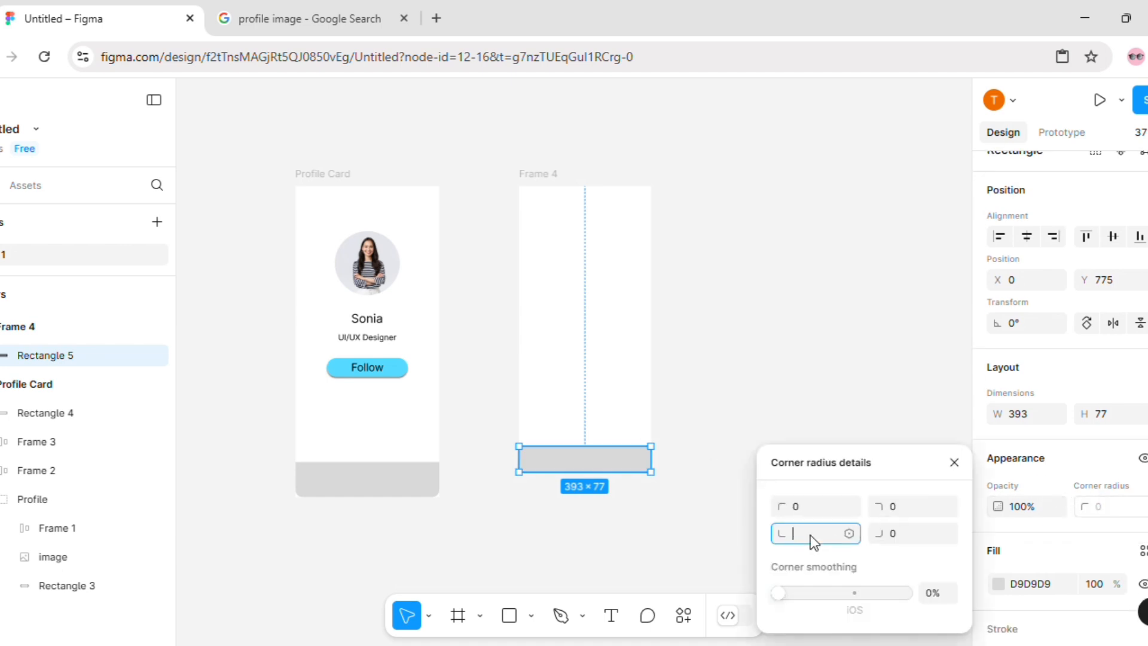
text(20)
click(909, 530)
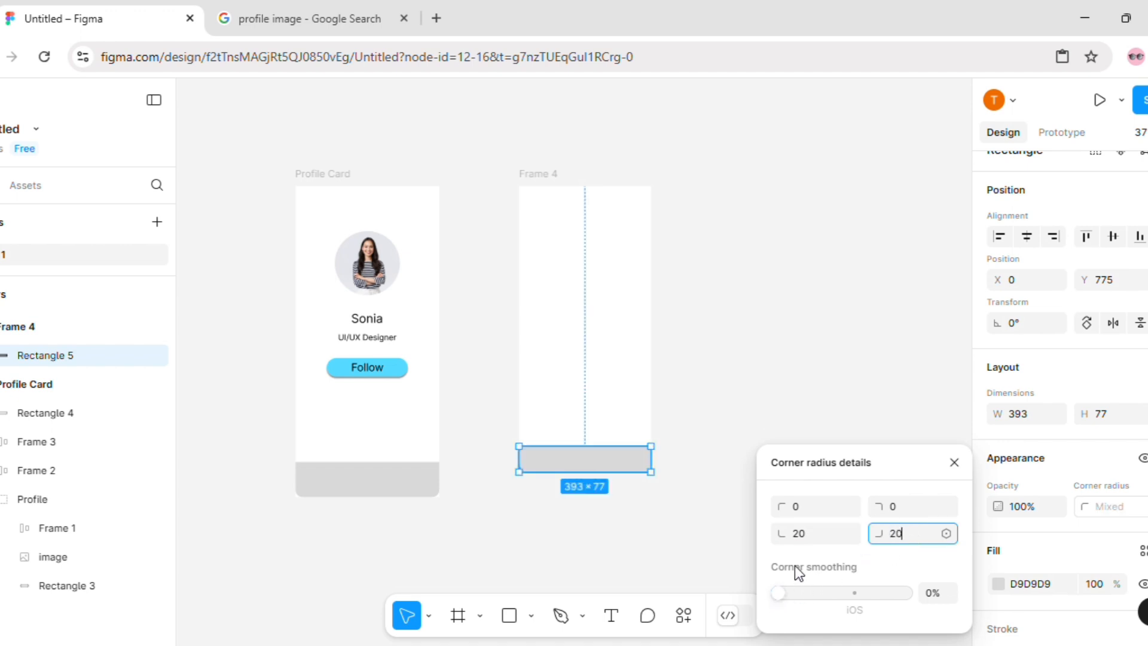
drag(779, 591, 831, 592)
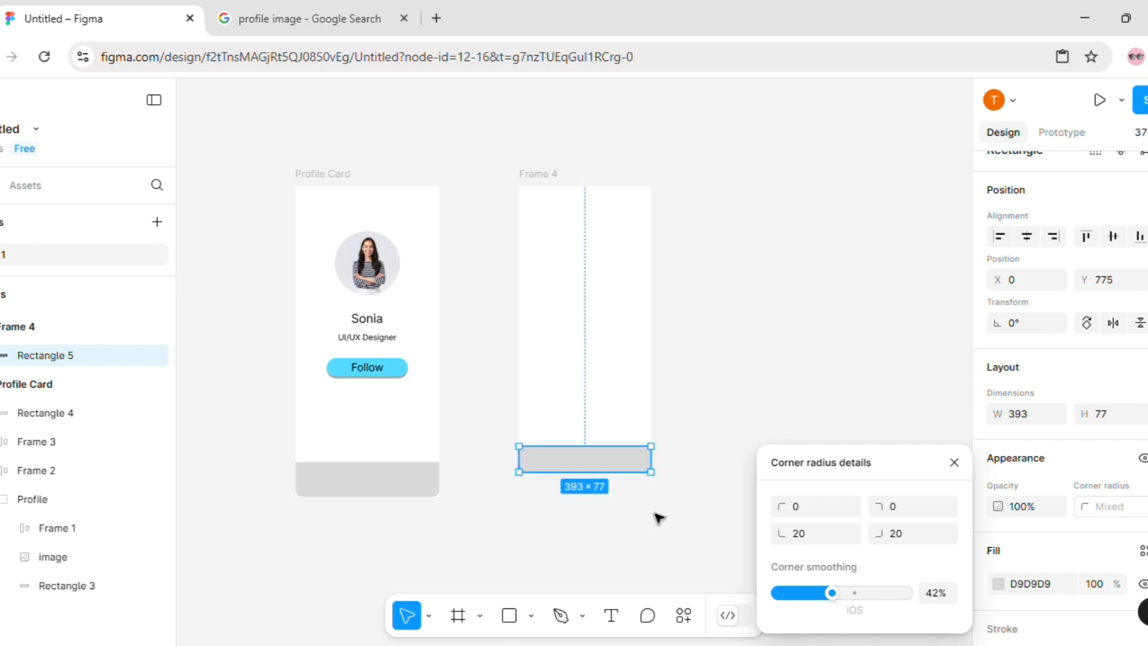
click(609, 510)
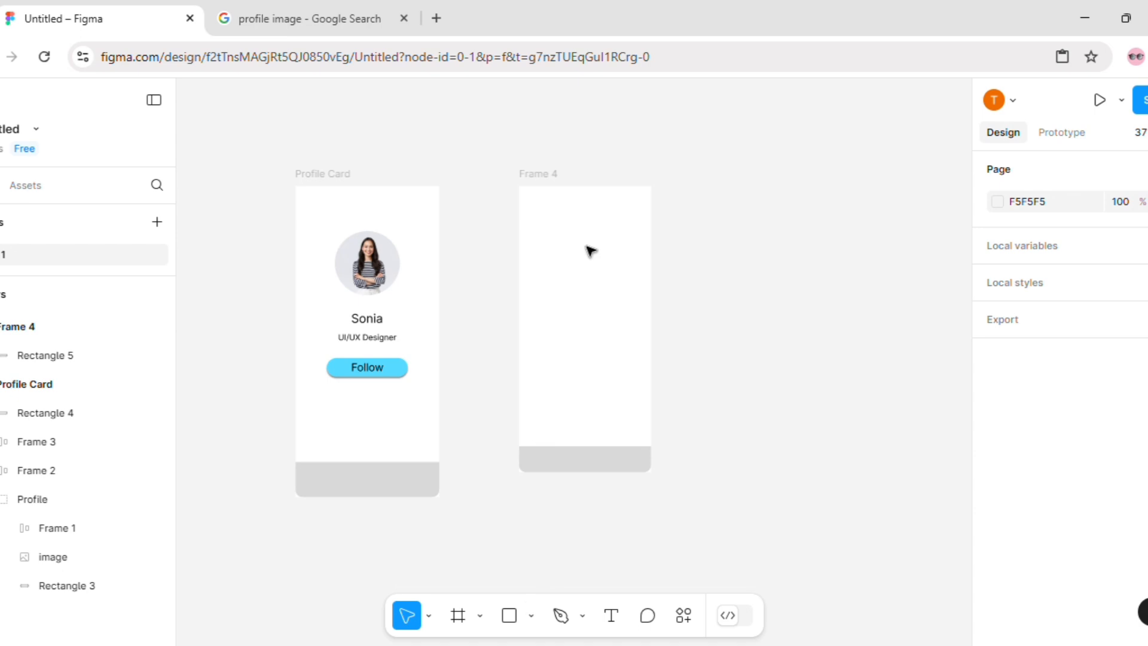
Draw an ellipse about 161 × 180, centred horizontally in the upper part of the new frame.
key(o)
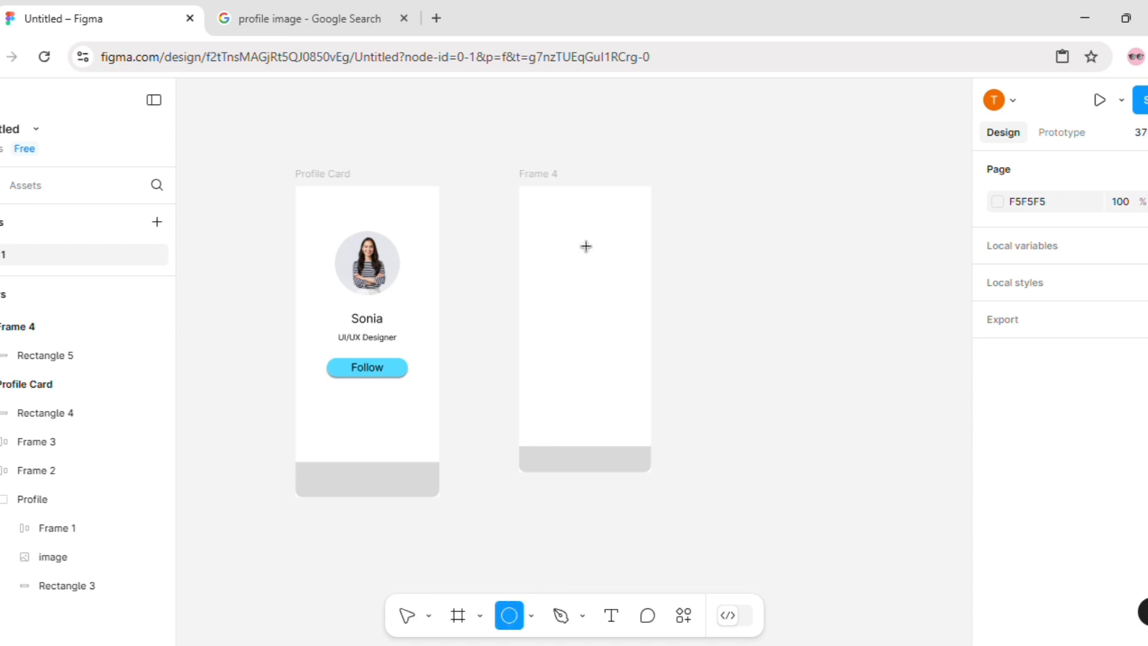
mouse_move(570, 225)
mouse_down()
mouse_move(584, 259)
mouse_move(623, 286)
mouse_move(594, 270)
mouse_up()
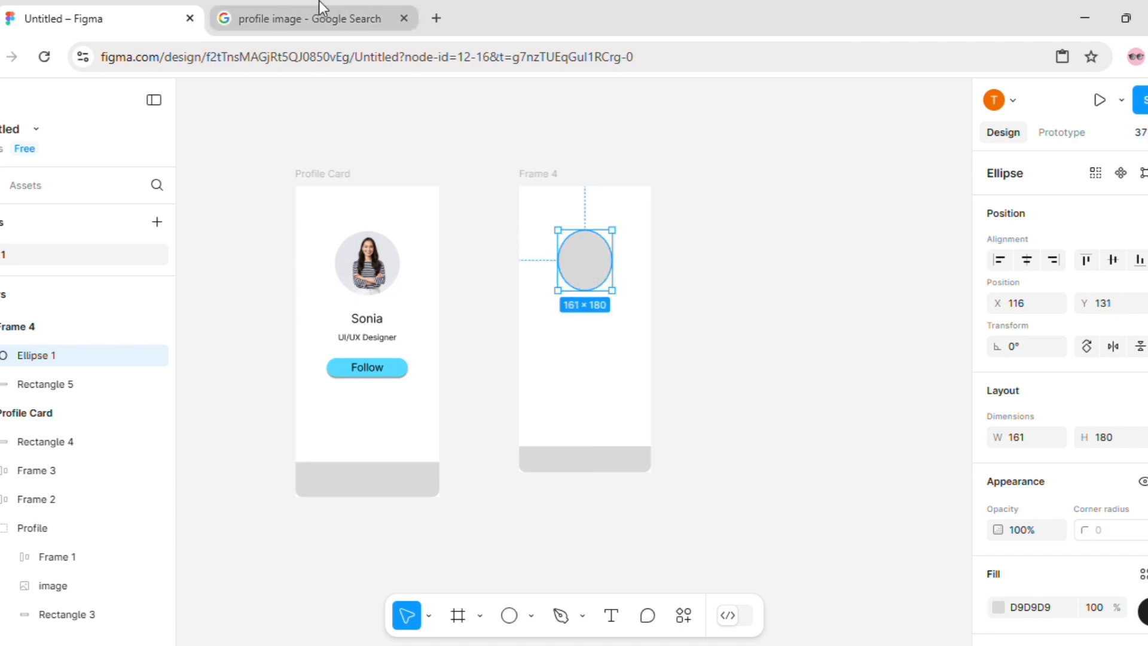
Copy the iStock photo of the smiling curly-haired woman from the Google image results and return to Figma.
click(307, 18)
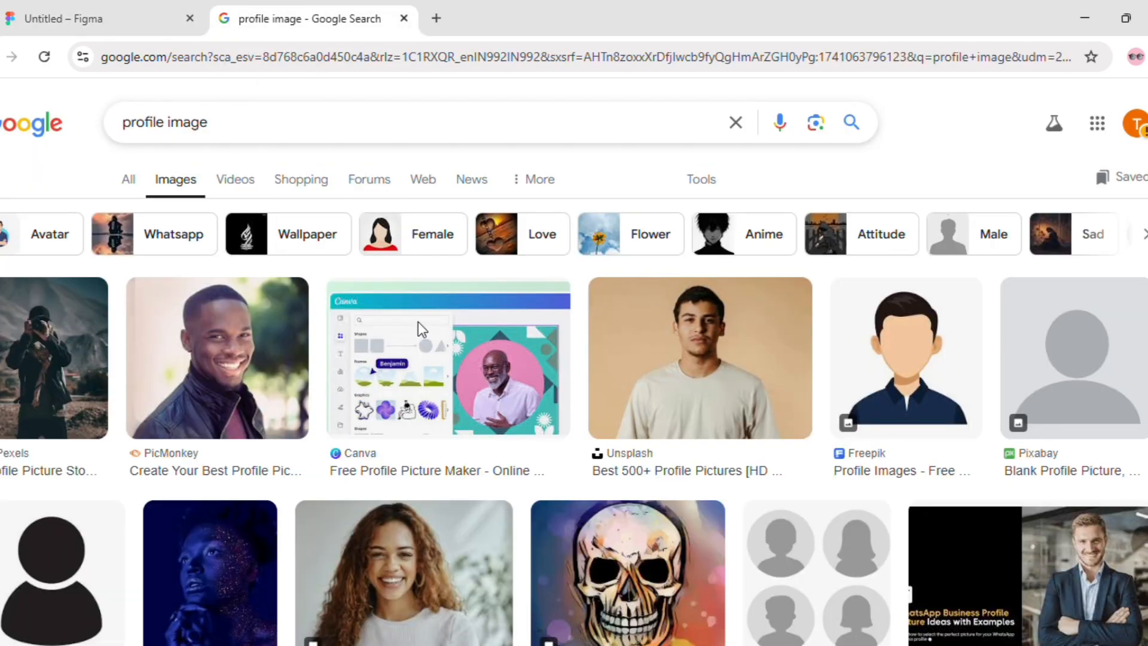
scroll(418, 520, down, 2)
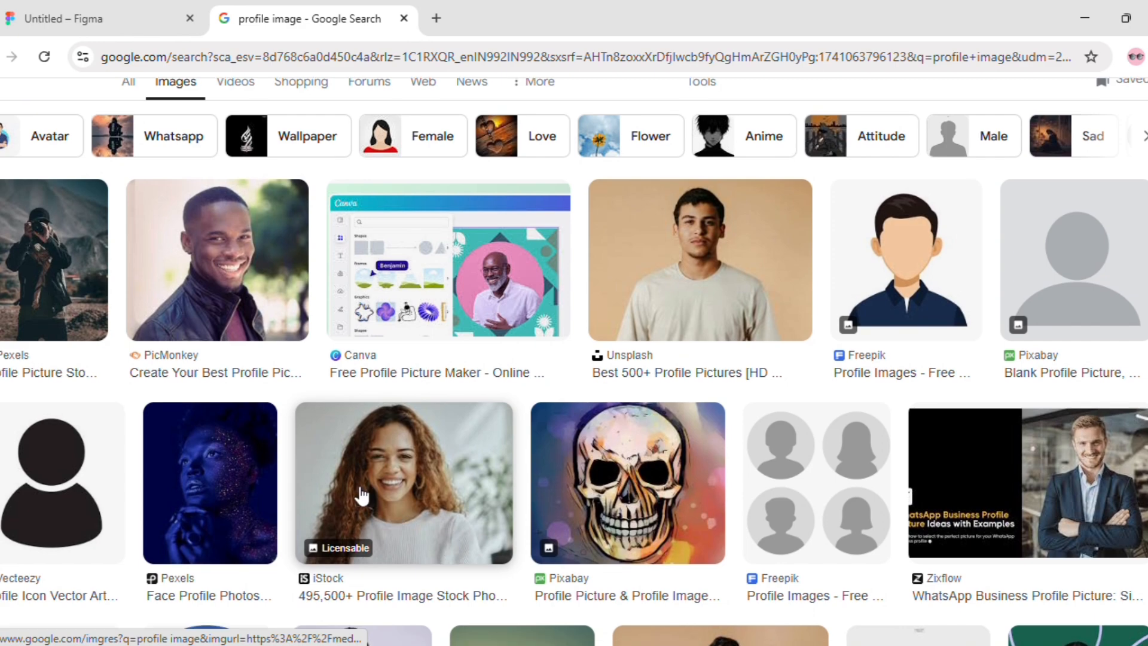
right_click(358, 484)
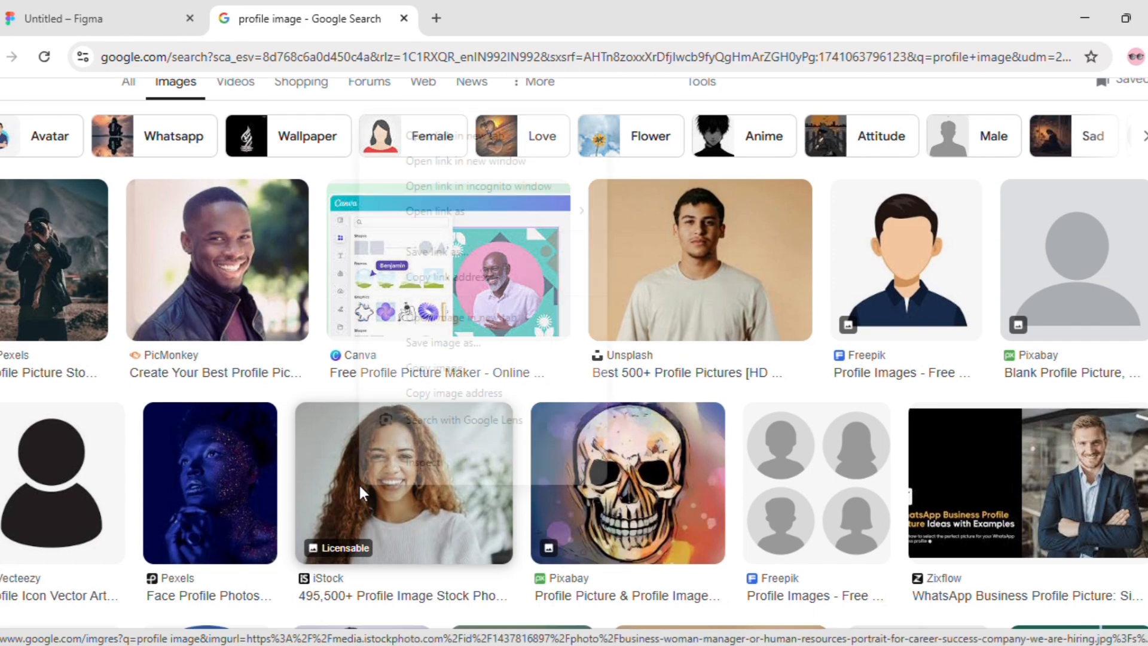
click(457, 367)
click(115, 10)
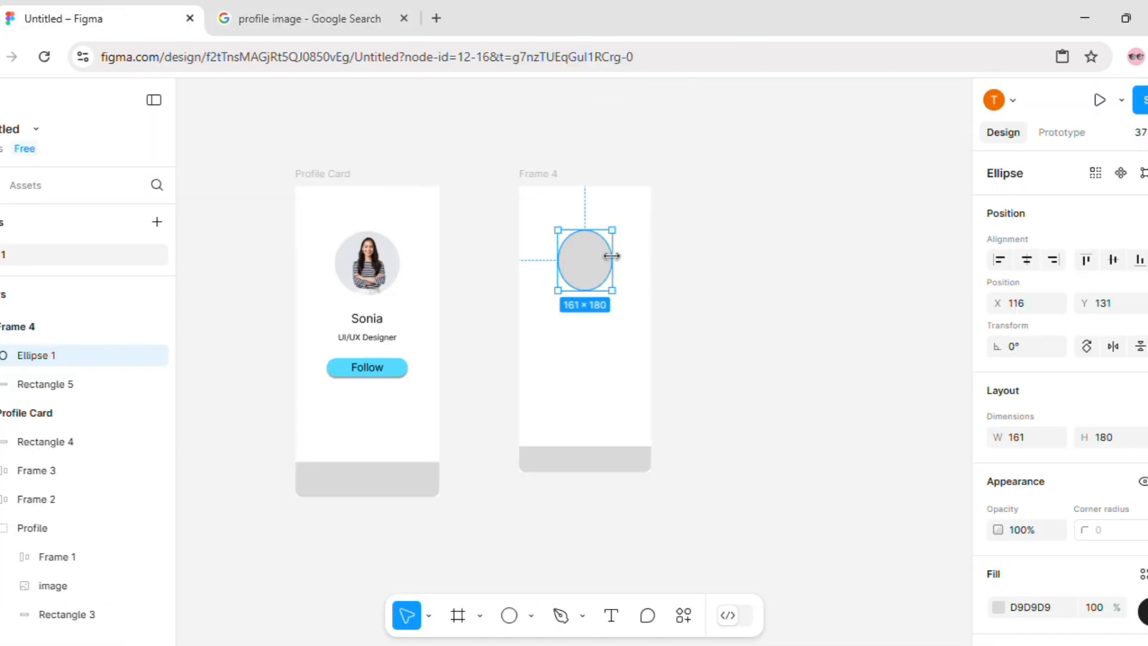
Change the ellipse's fill to an image and paste the copied portrait photo into it.
scroll(1034, 448, down, 3)
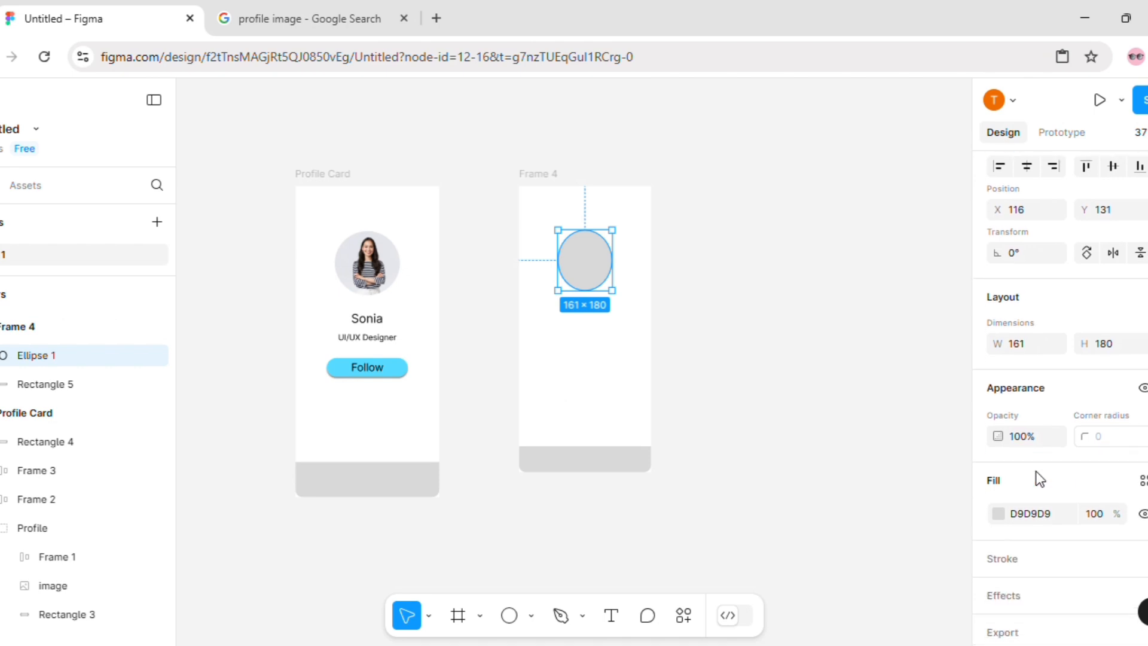
click(998, 512)
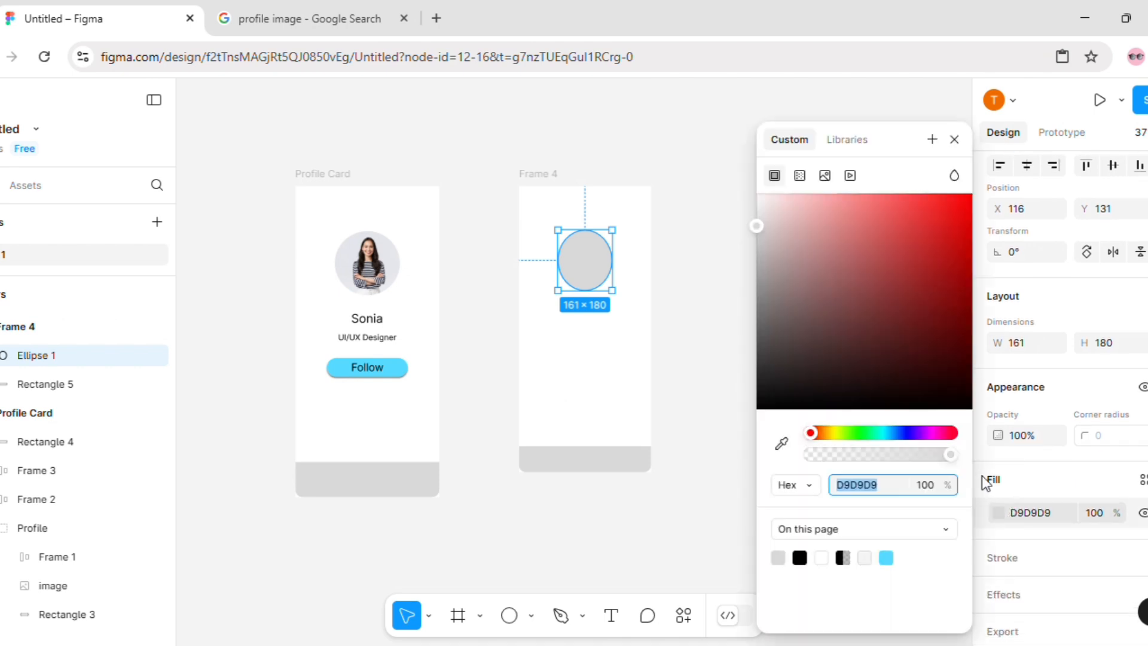
click(826, 177)
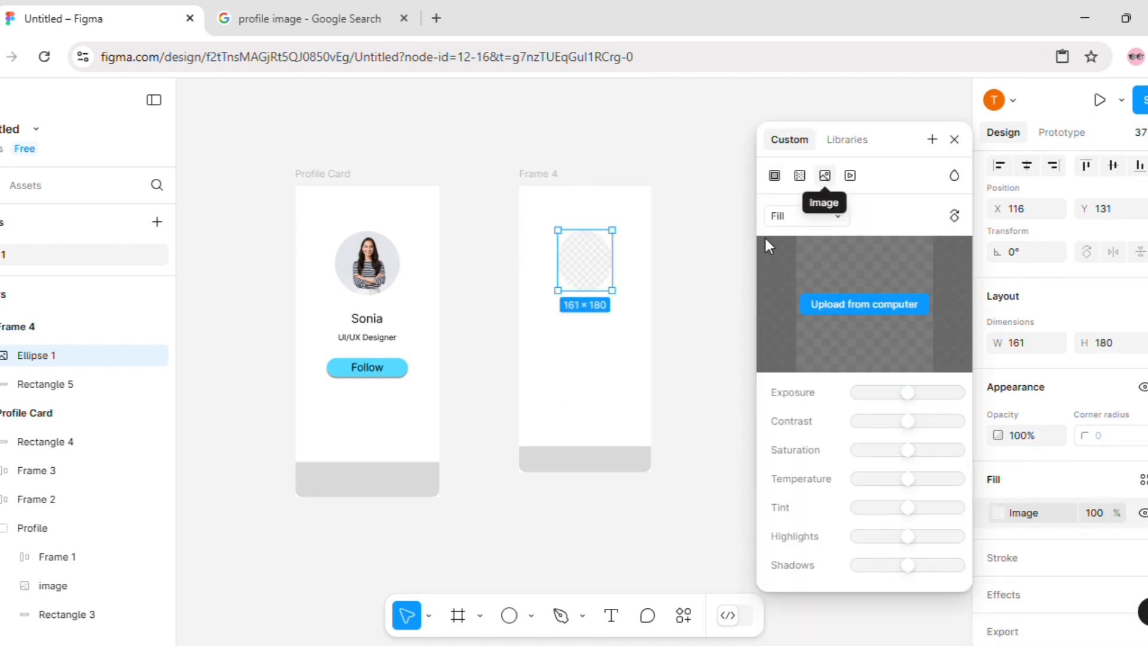
key(ctrl+v)
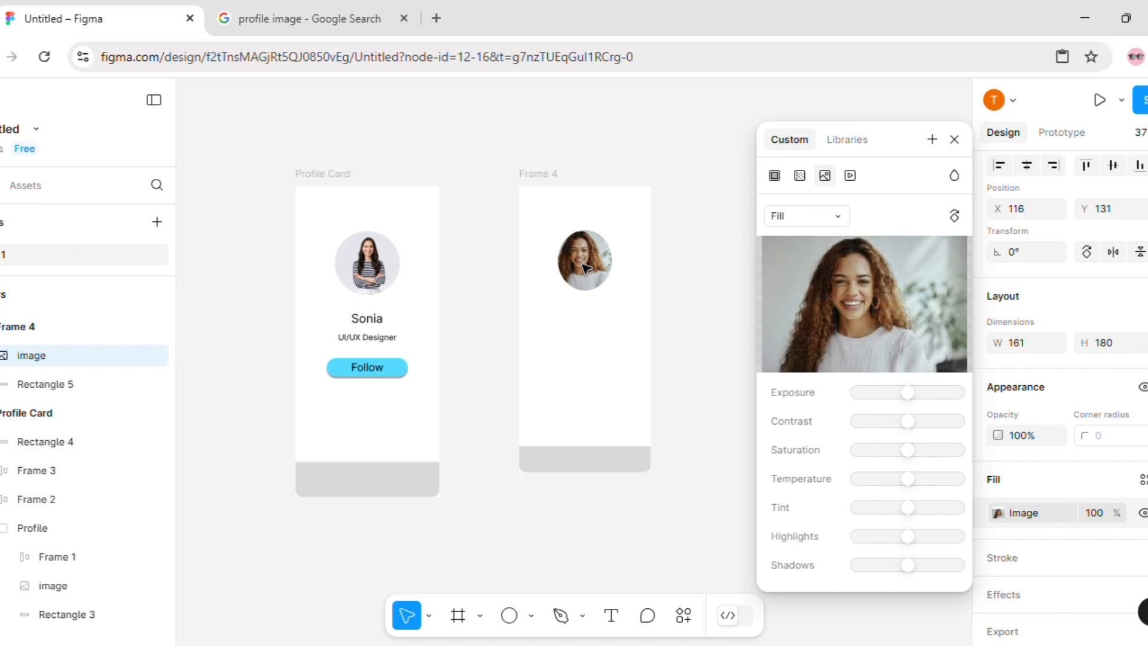
click(565, 350)
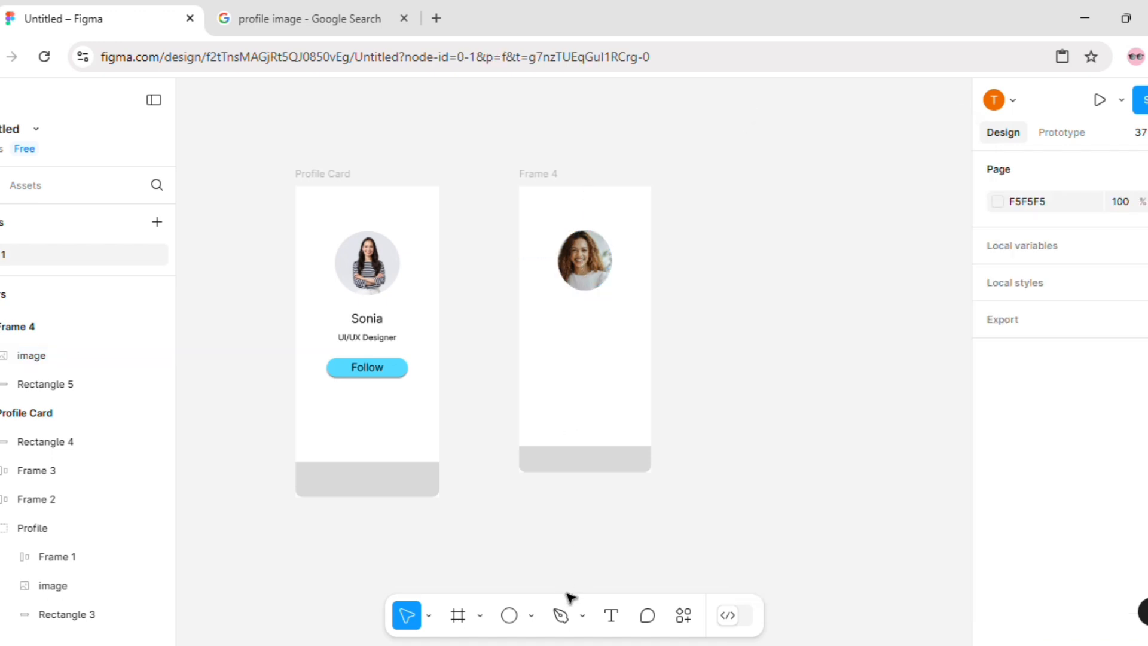
Add a text box about 124 × 48 beneath the portrait and enter the profile person's name.
click(607, 617)
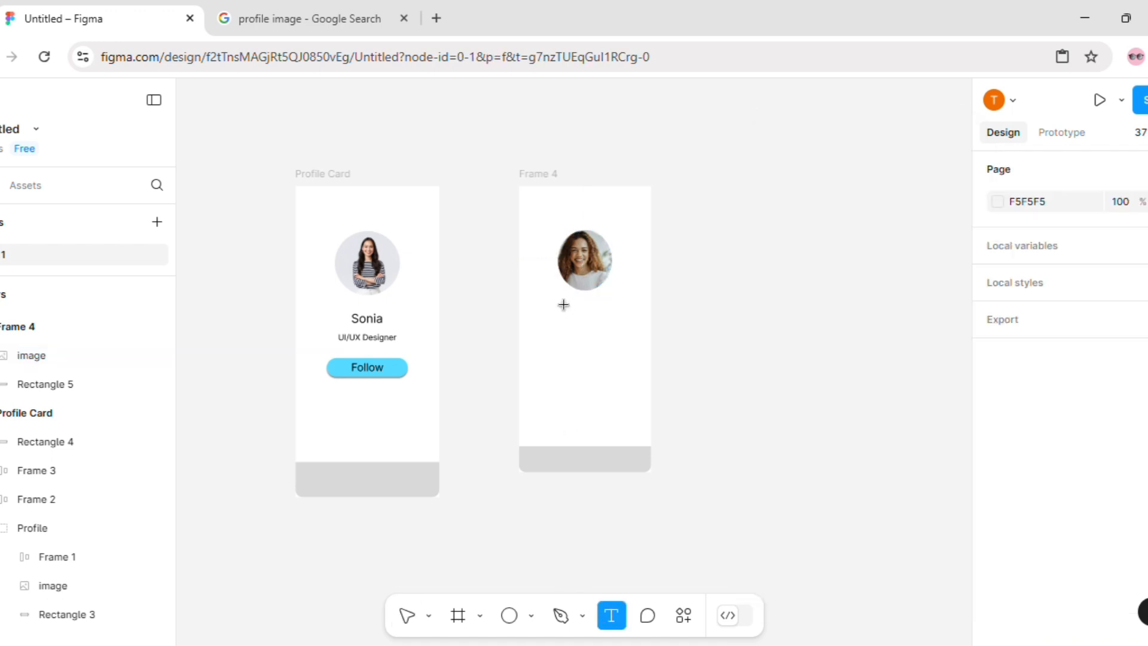
drag(564, 305, 608, 319)
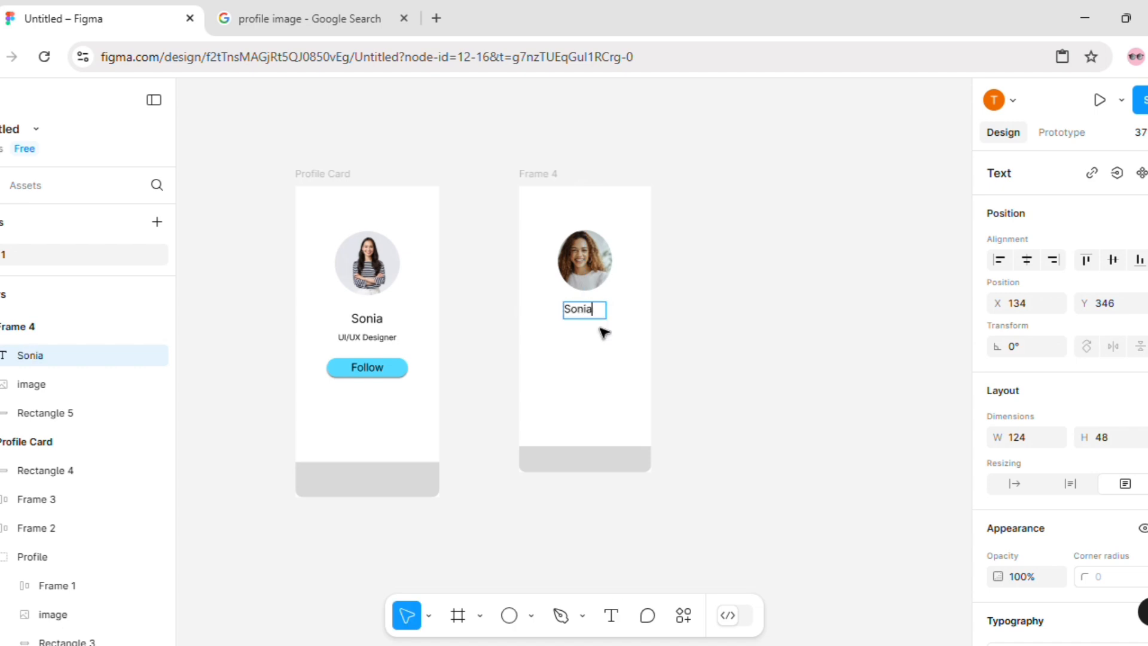
key(Escape)
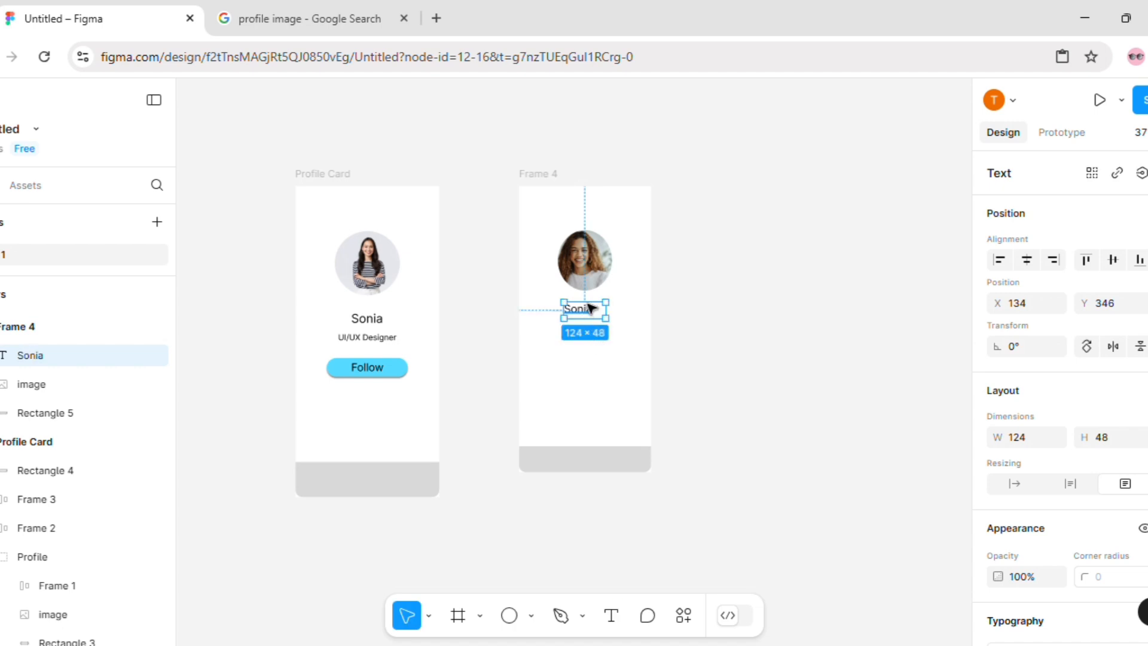
Add auto layout to the profile name text beneath the portrait in Frame 4.
key(shift+a)
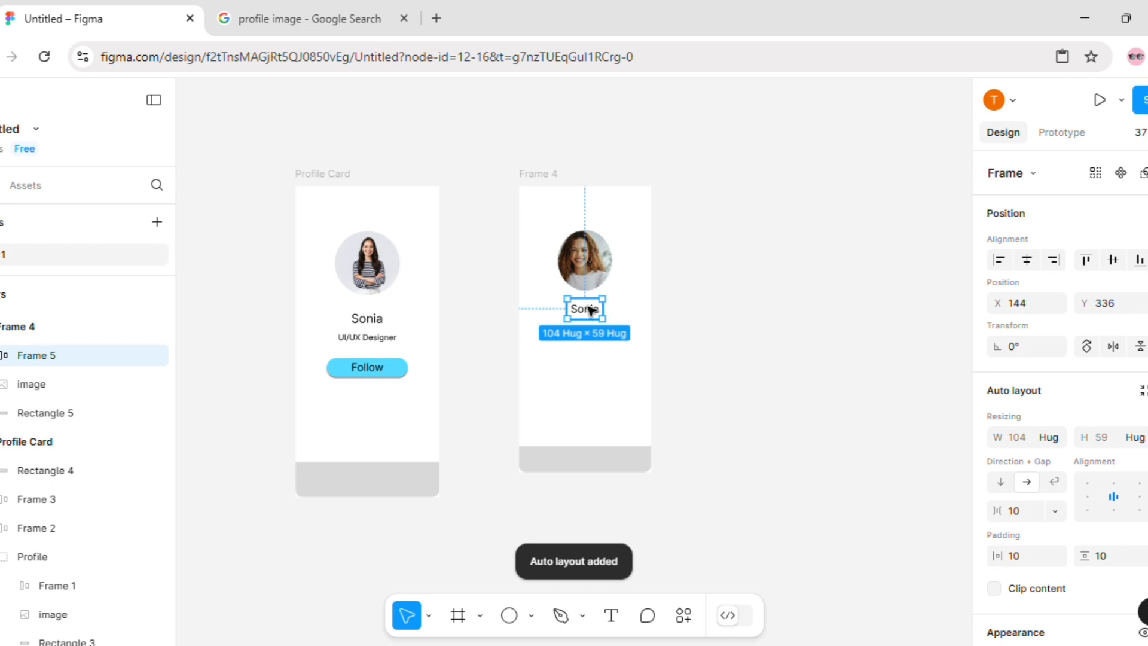
click(577, 359)
Add a text box beneath the name reading "UI/UX Designer" and widen it to about 249 × 25.
click(613, 607)
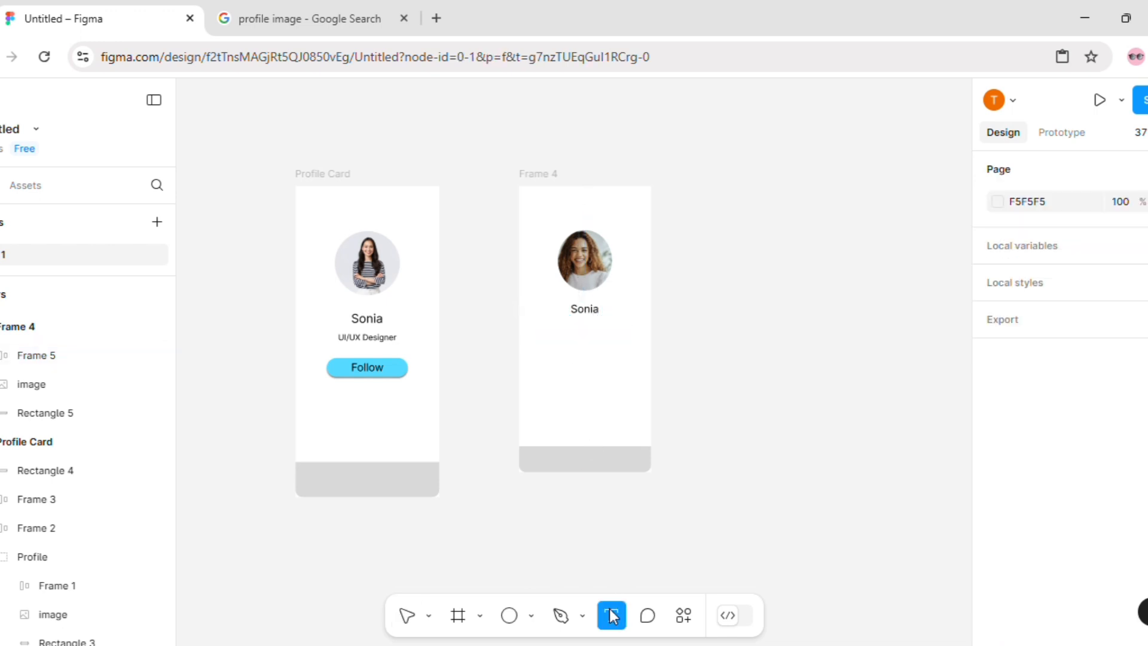
drag(557, 329, 612, 338)
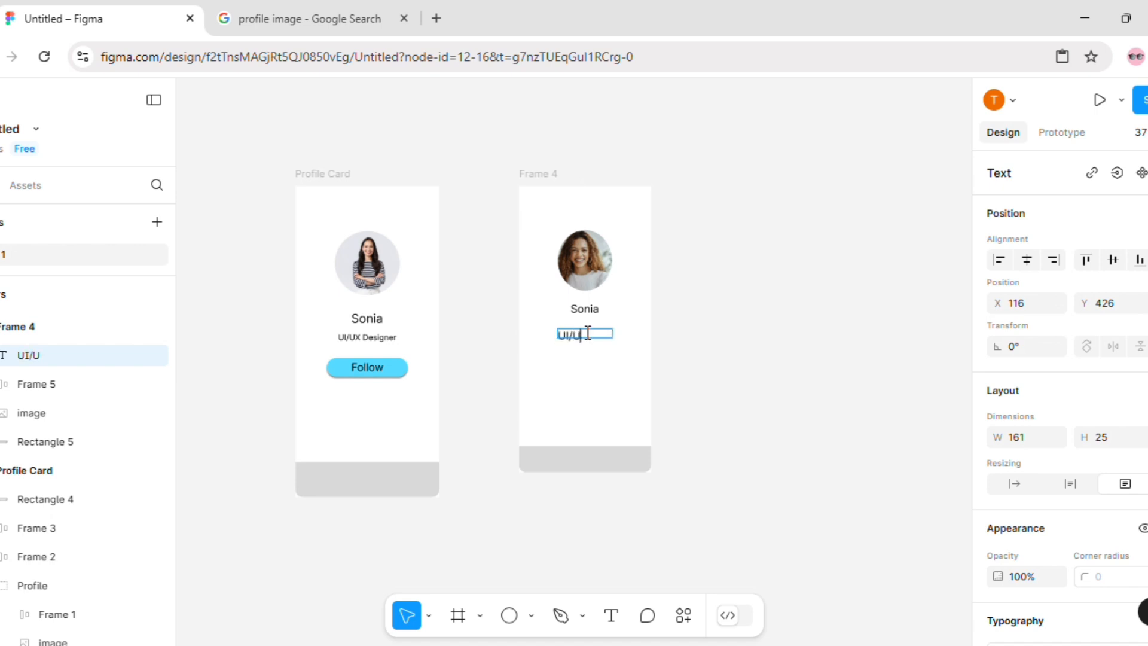
text(UI/UX Designer)
click(618, 341)
drag(617, 330, 641, 332)
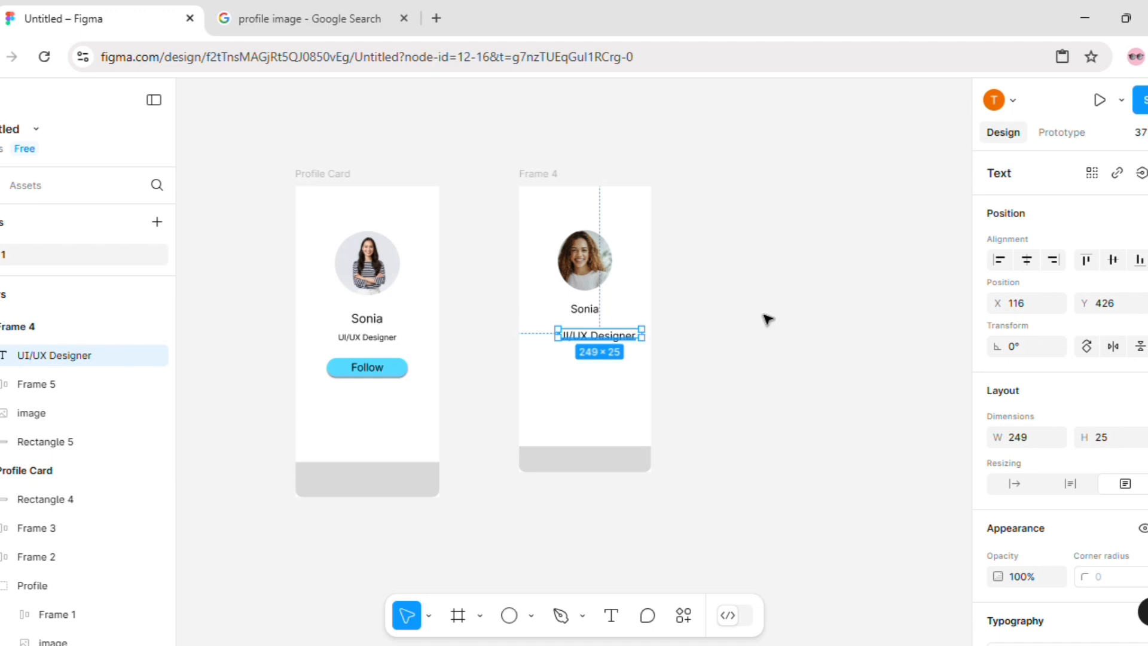
Set the job title's font size to 24.
scroll(1009, 309, down, 1)
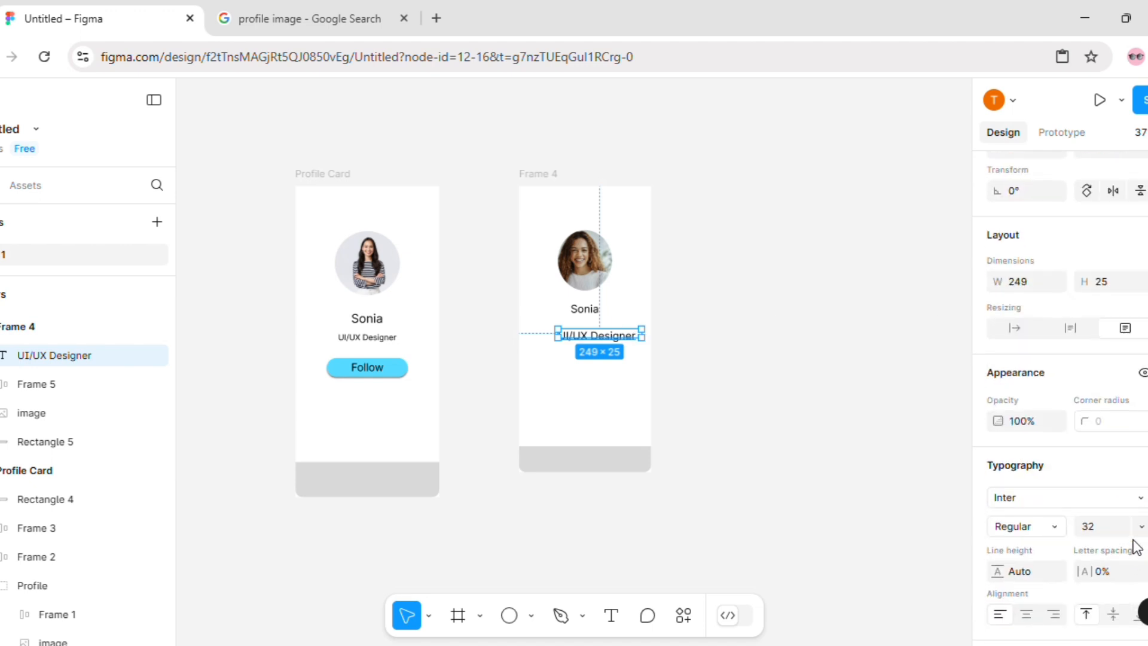
click(1140, 526)
click(1124, 435)
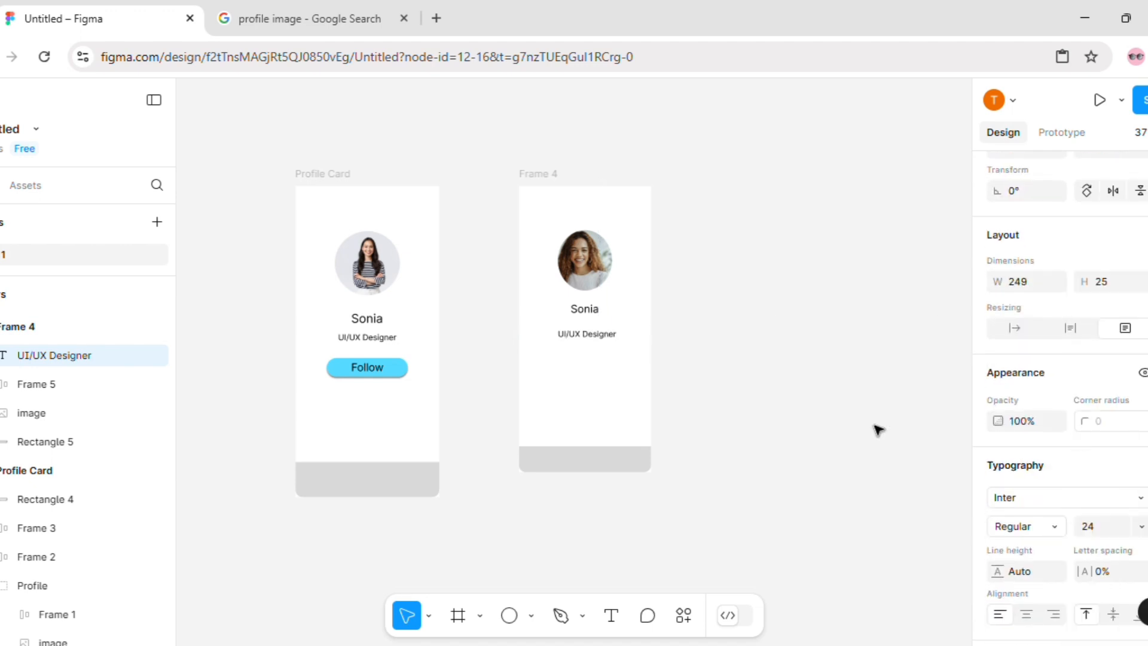
Add auto layout to the job title text and centre it horizontally beneath the name.
scroll(597, 362, up, 5)
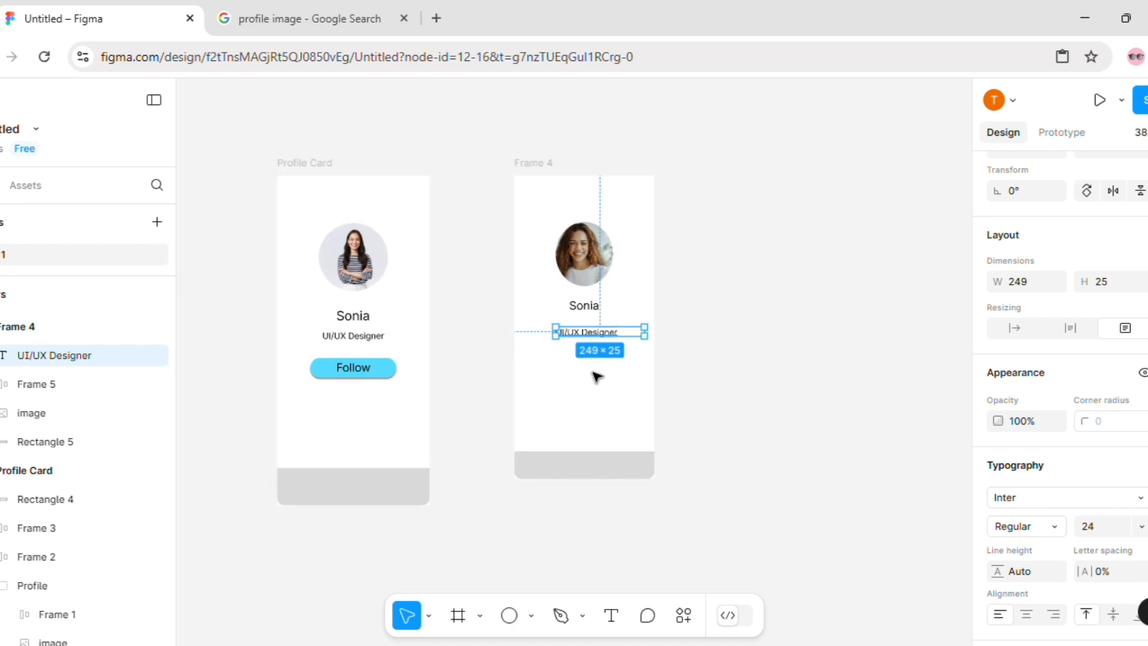
right_click(593, 367)
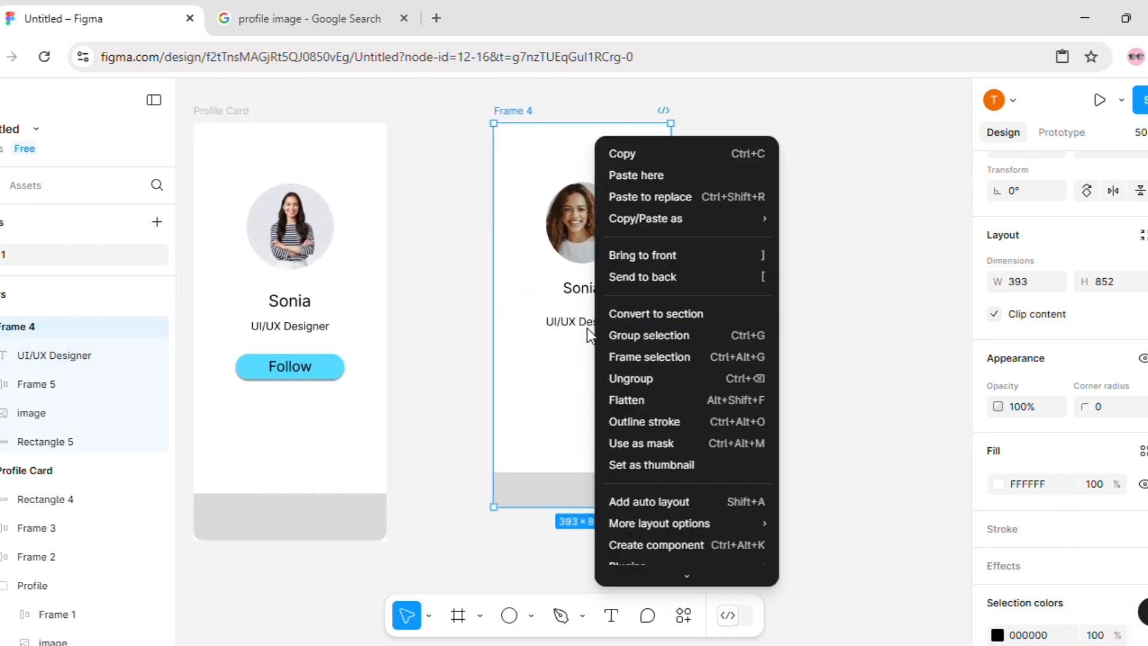
click(571, 323)
click(571, 323)
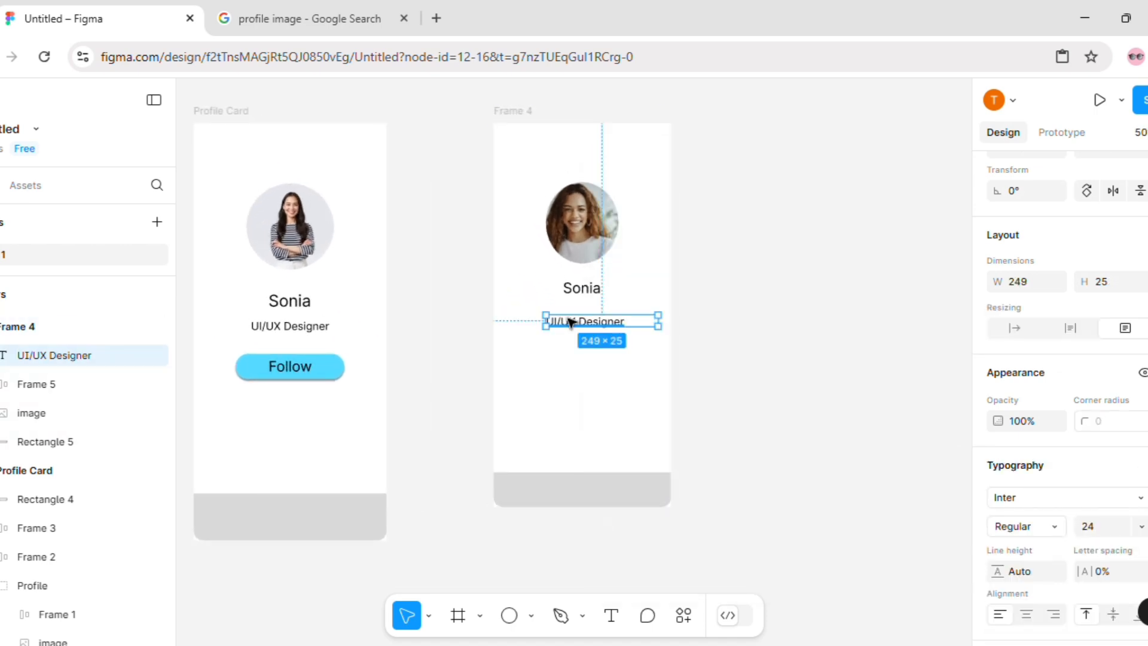
key(shift+a)
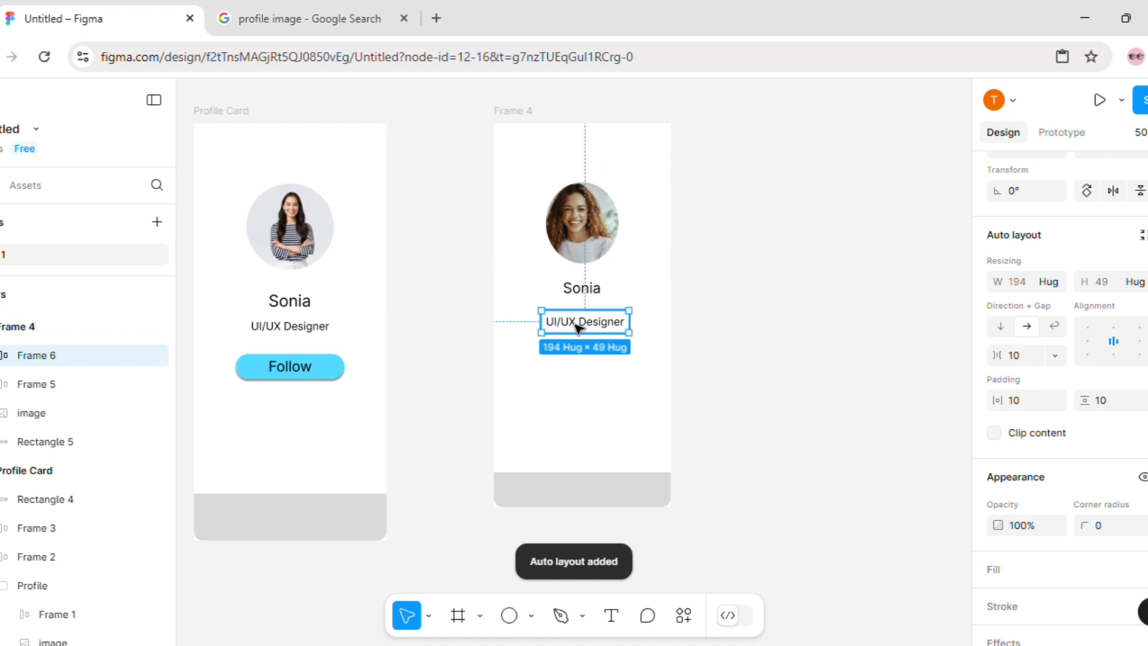
drag(578, 328, 574, 328)
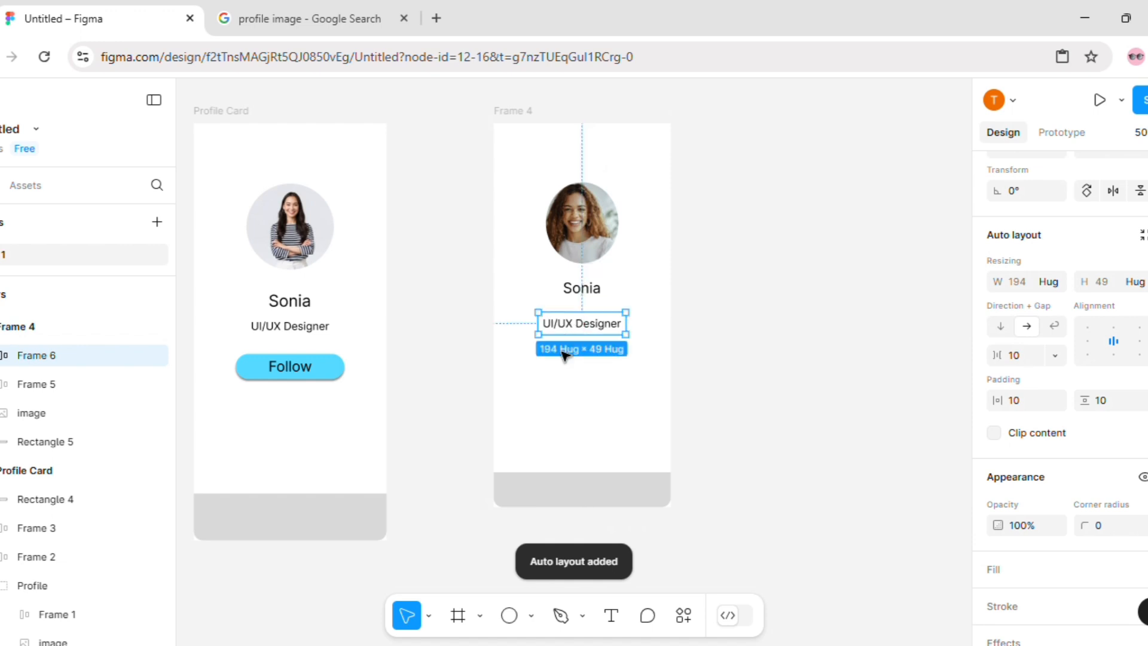
click(562, 398)
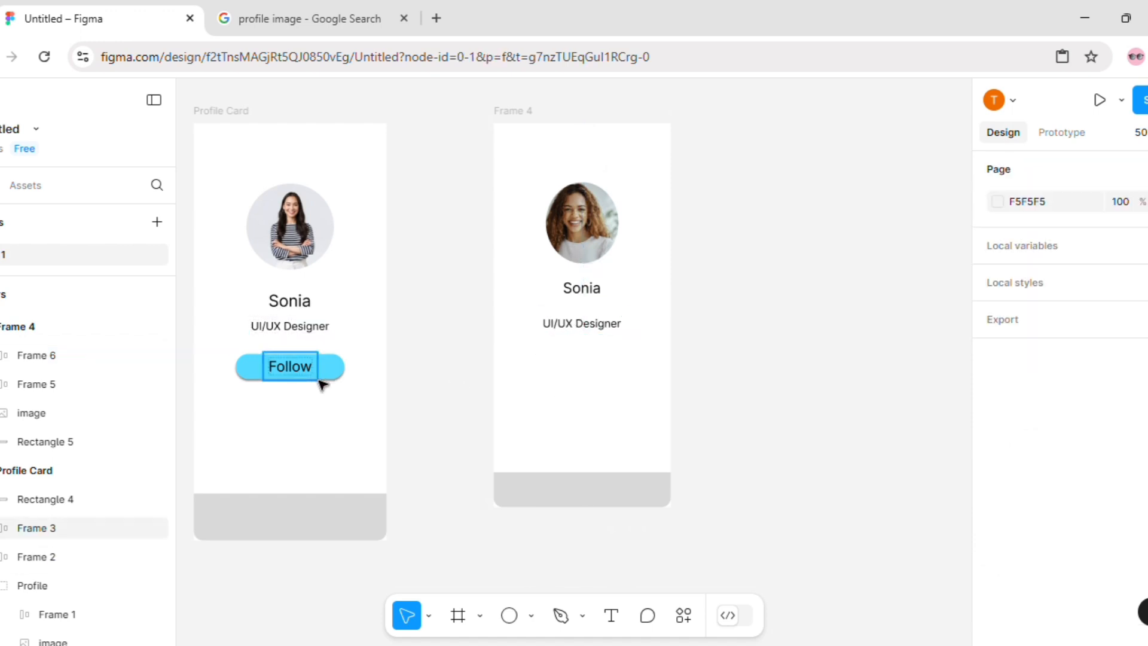
Draw a button rectangle about 228 × 58 beneath the job title.
click(531, 615)
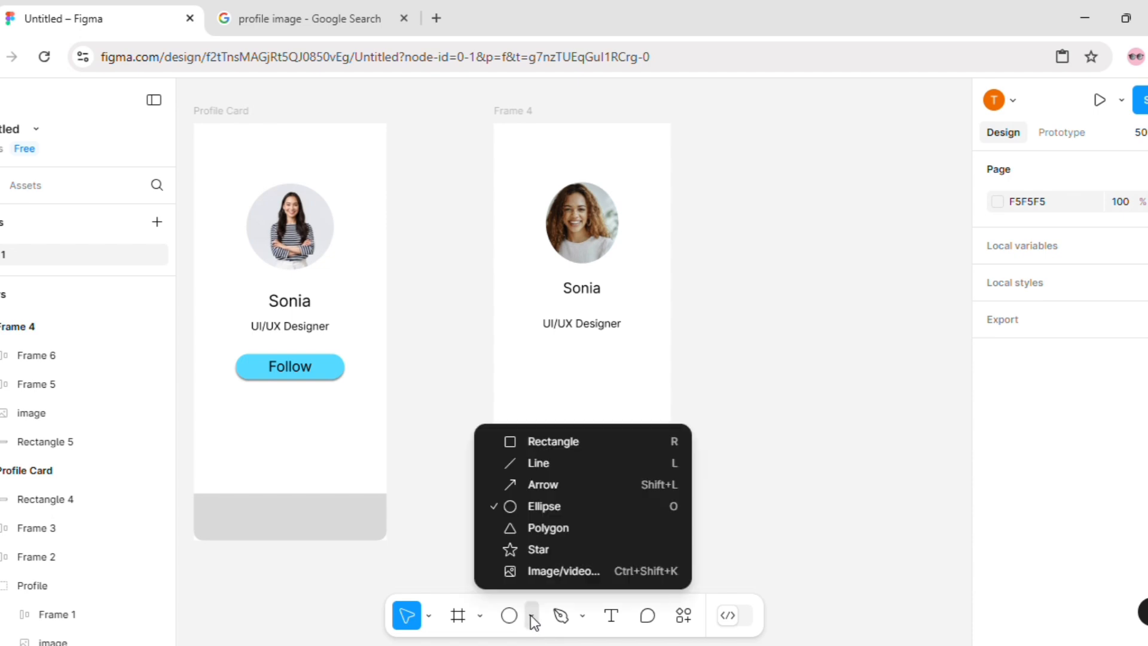
click(551, 441)
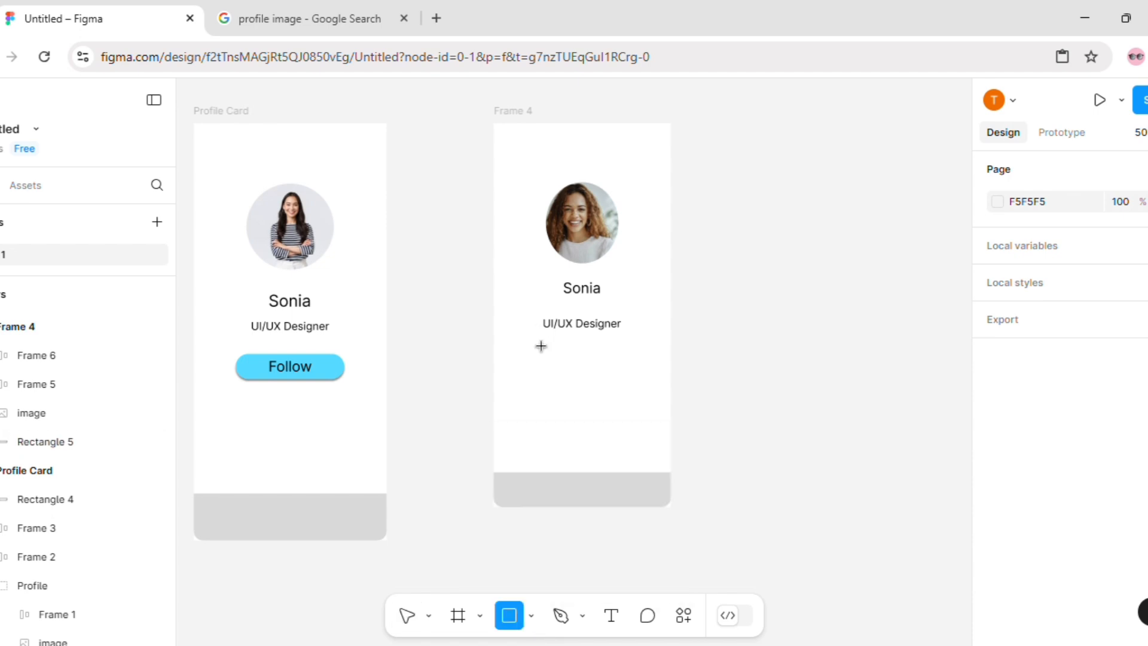
mouse_move(532, 351)
mouse_down()
mouse_move(552, 374)
mouse_move(635, 377)
mouse_up()
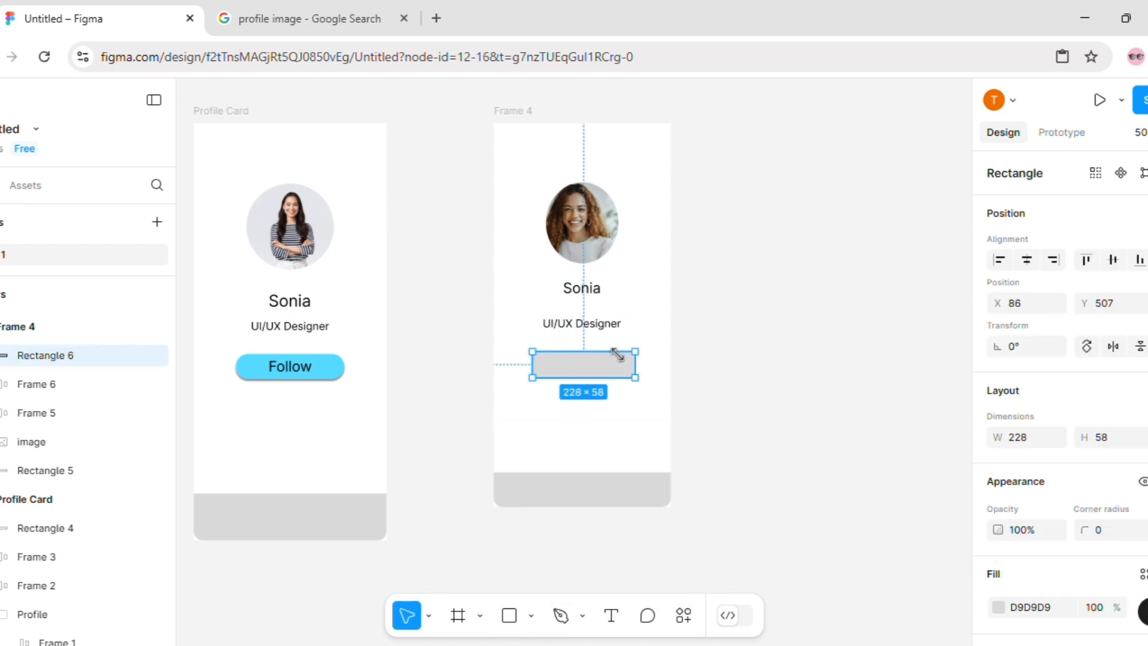
click(595, 332)
double_click(595, 333)
drag(595, 332, 595, 318)
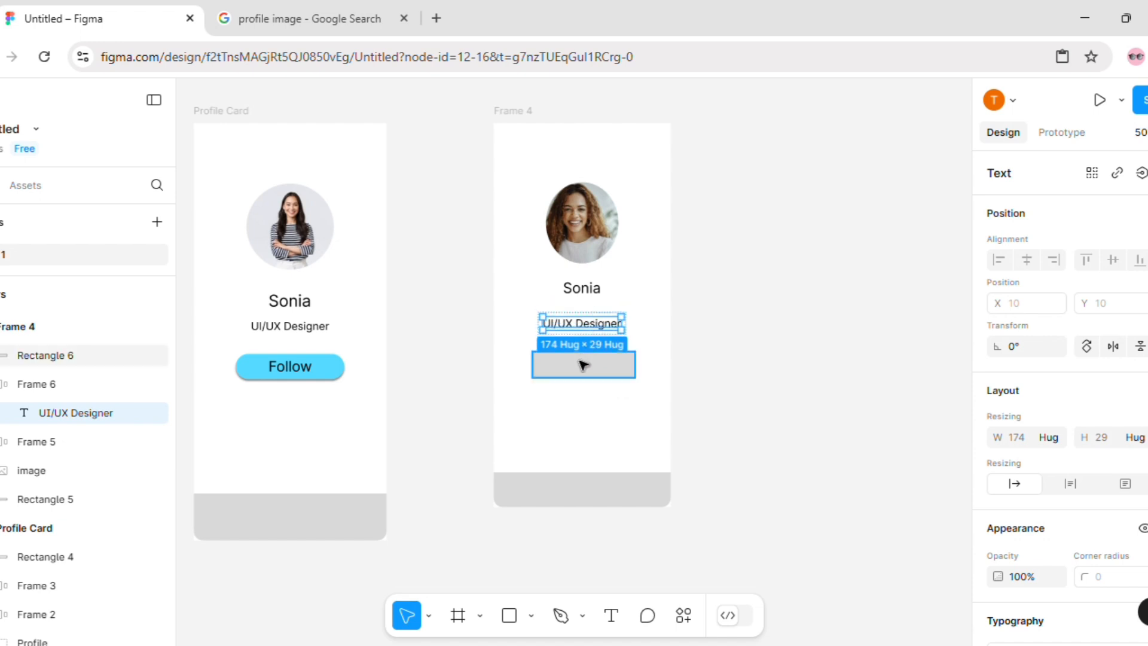
click(603, 432)
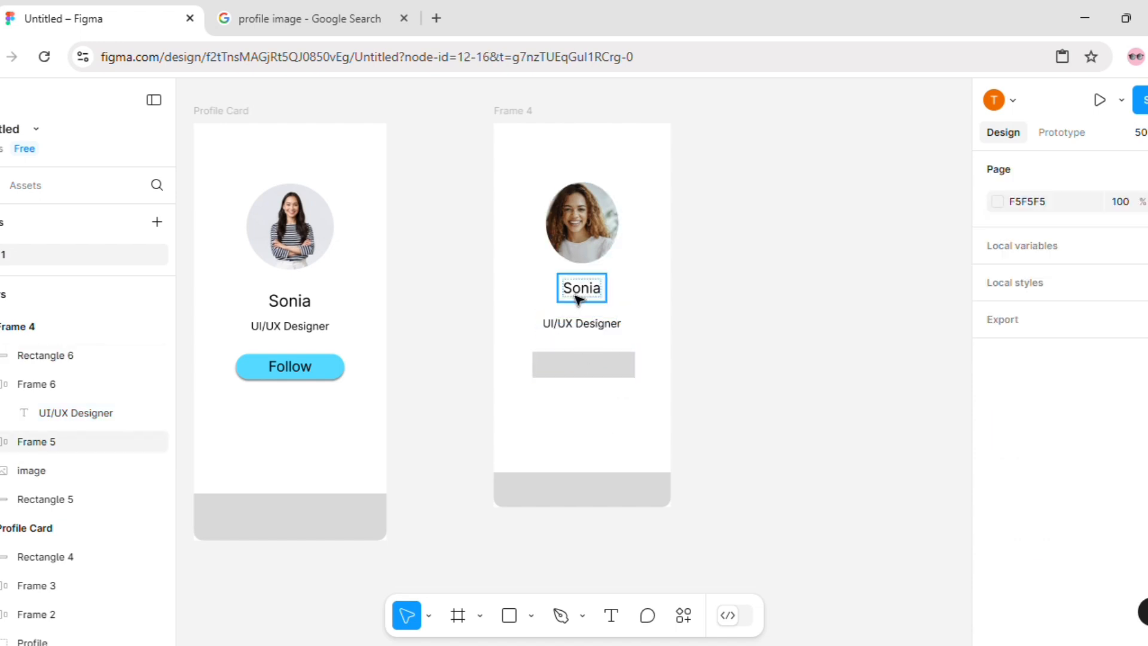
Move the name down to about Y 367, just above the job title, and nudge the portrait down to Y 133.
drag(579, 297, 573, 313)
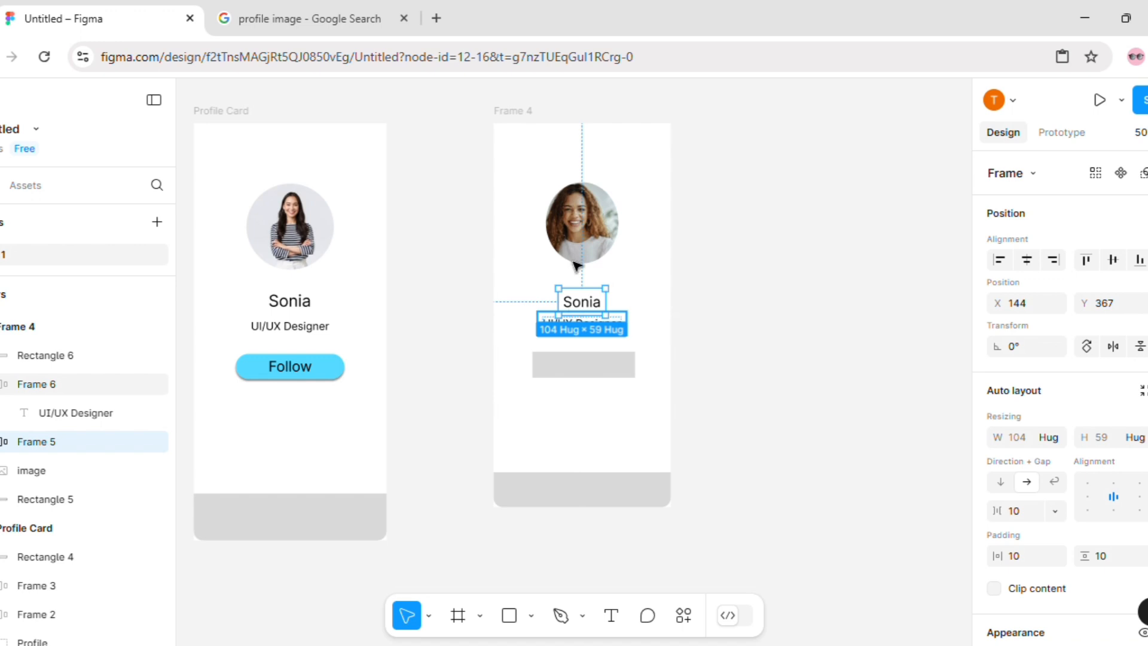
click(586, 225)
drag(586, 224, 588, 225)
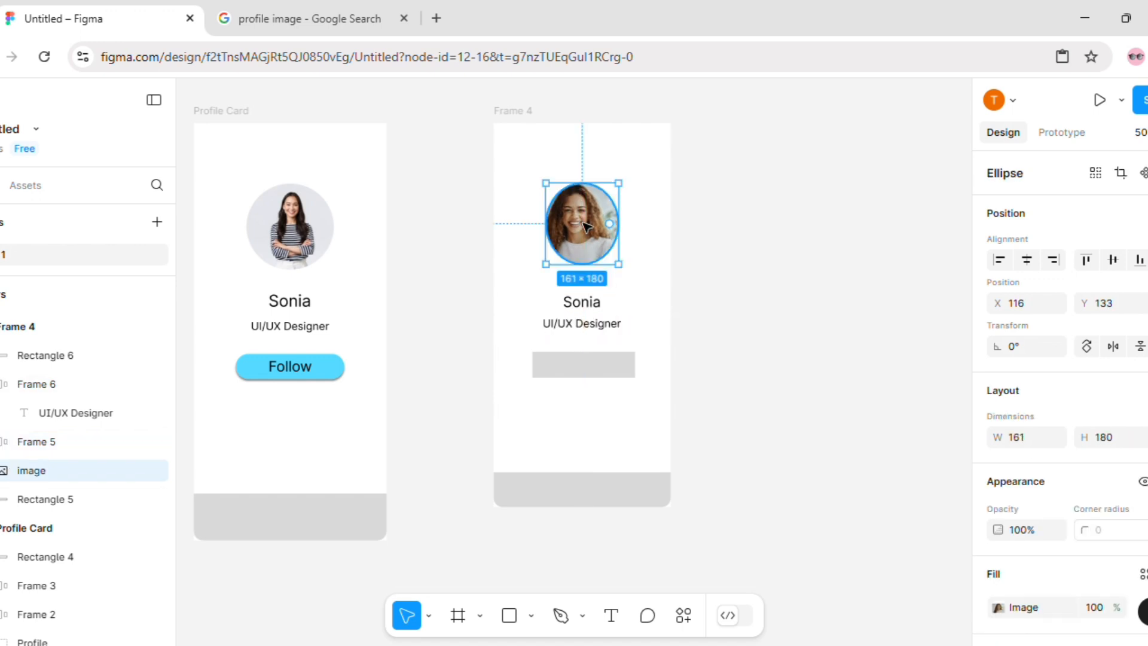
click(688, 378)
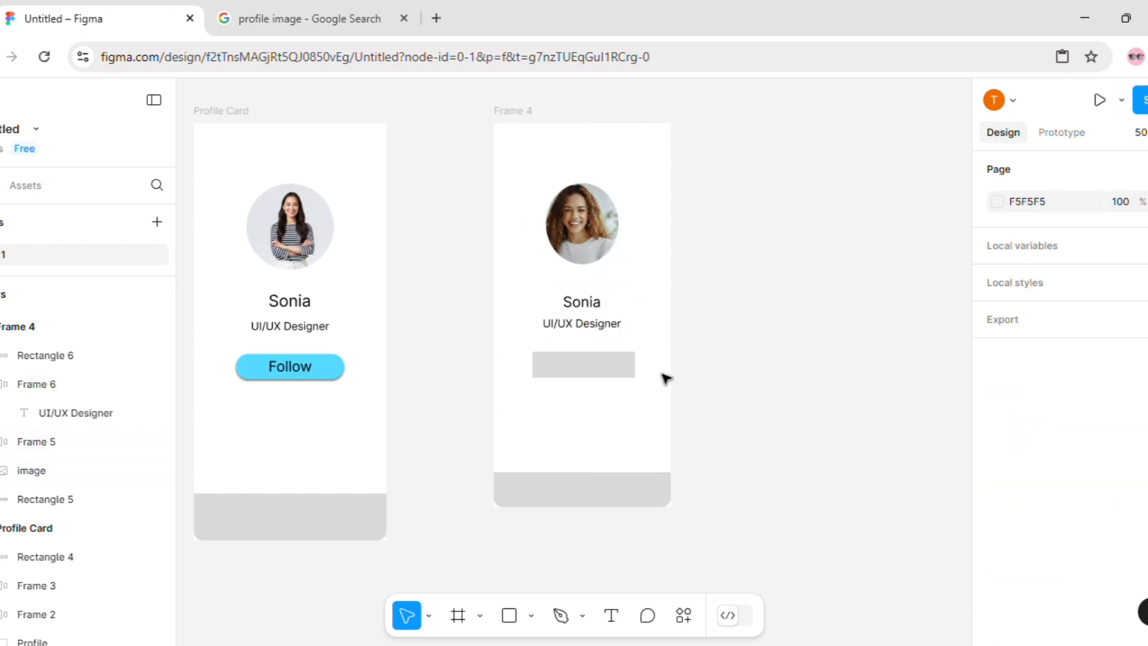
Round the button rectangle's corners with a radius of 30.
click(586, 363)
scroll(1001, 492, down, 1)
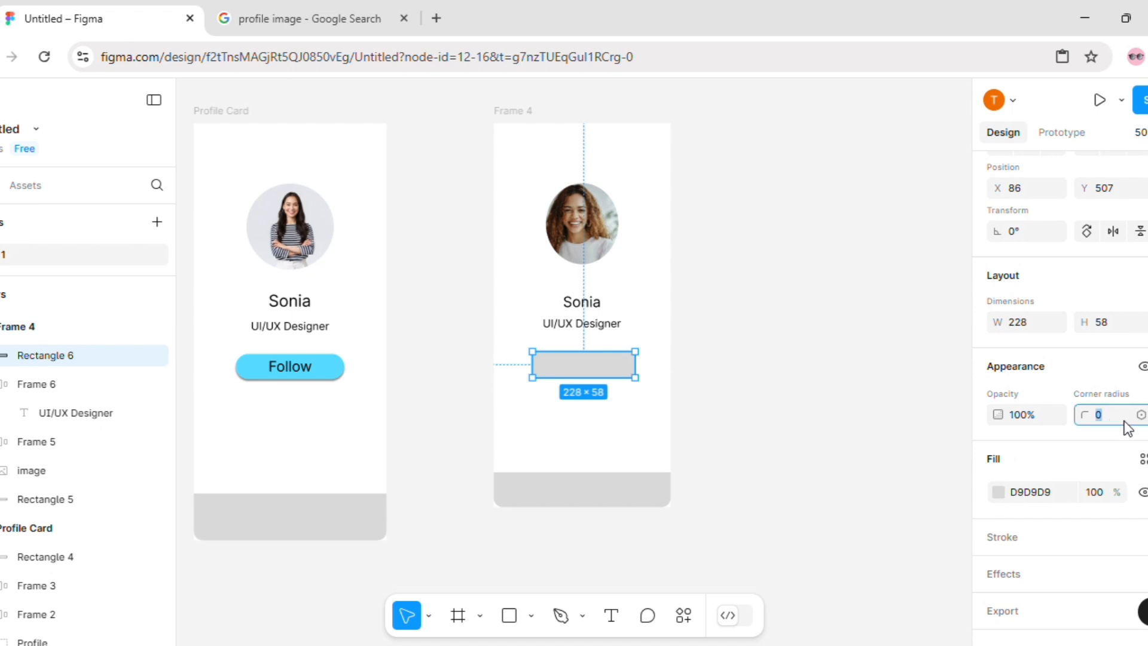
text(30)
click(809, 392)
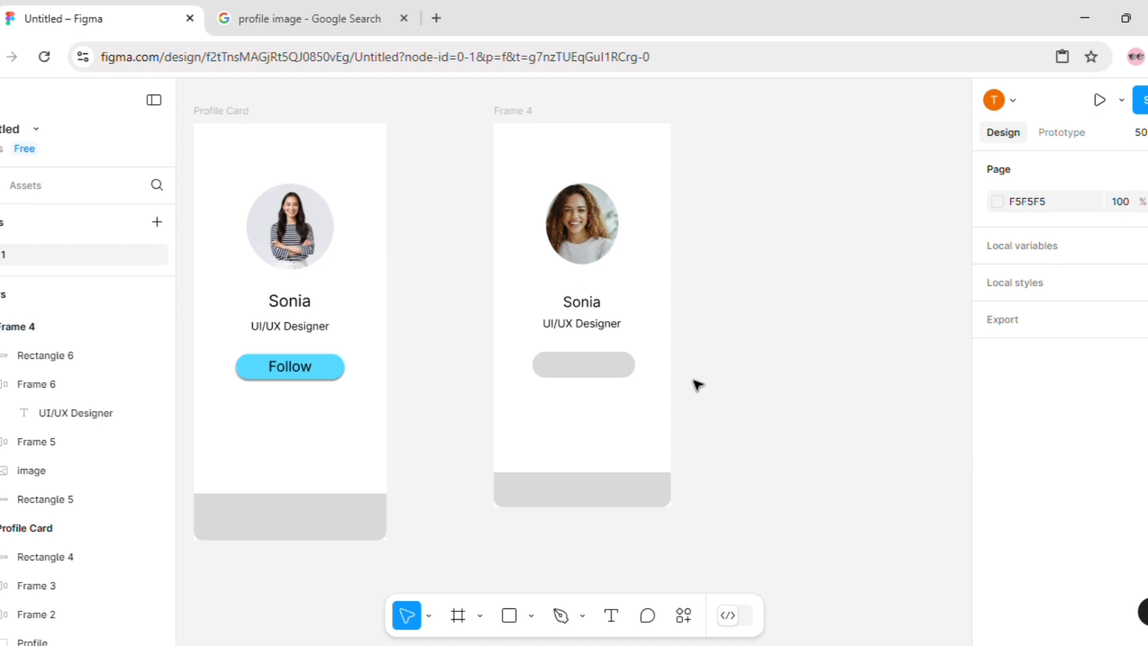
Change the button rectangle's fill to the page's light blue, 54DAFF.
click(597, 372)
scroll(1020, 494, down, 3)
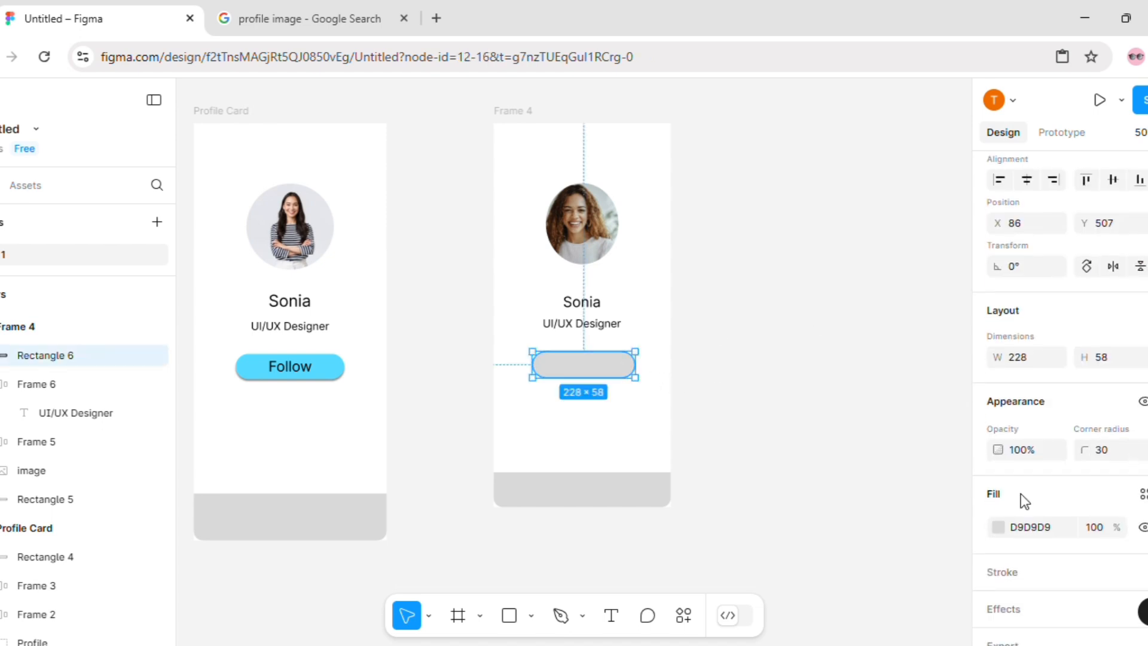
click(997, 527)
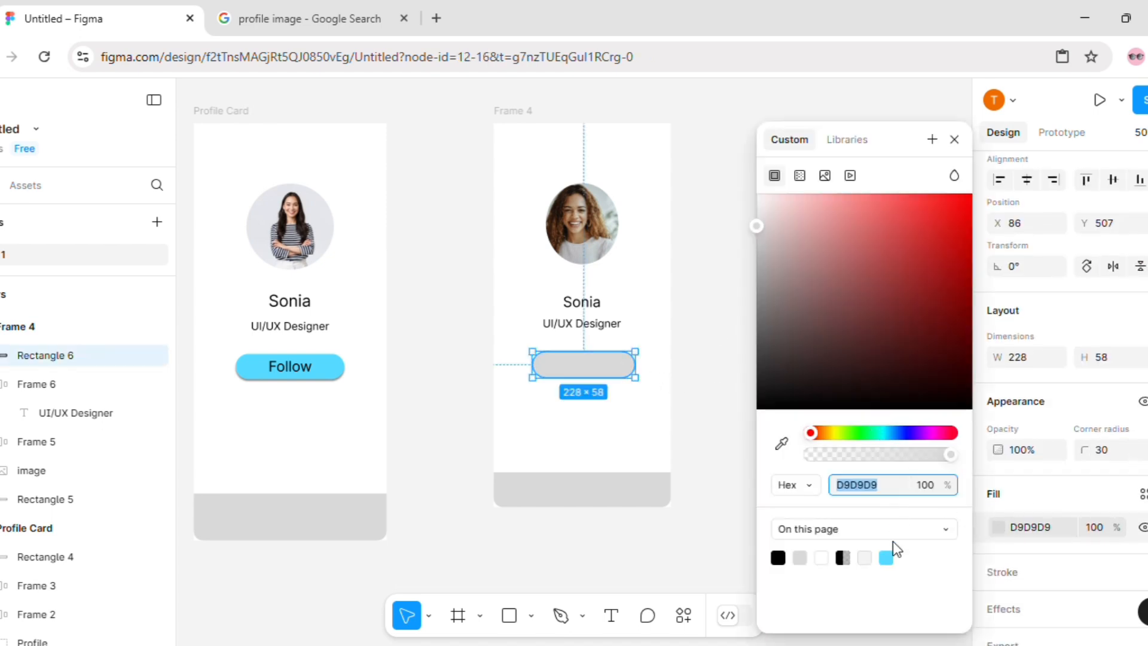
click(887, 556)
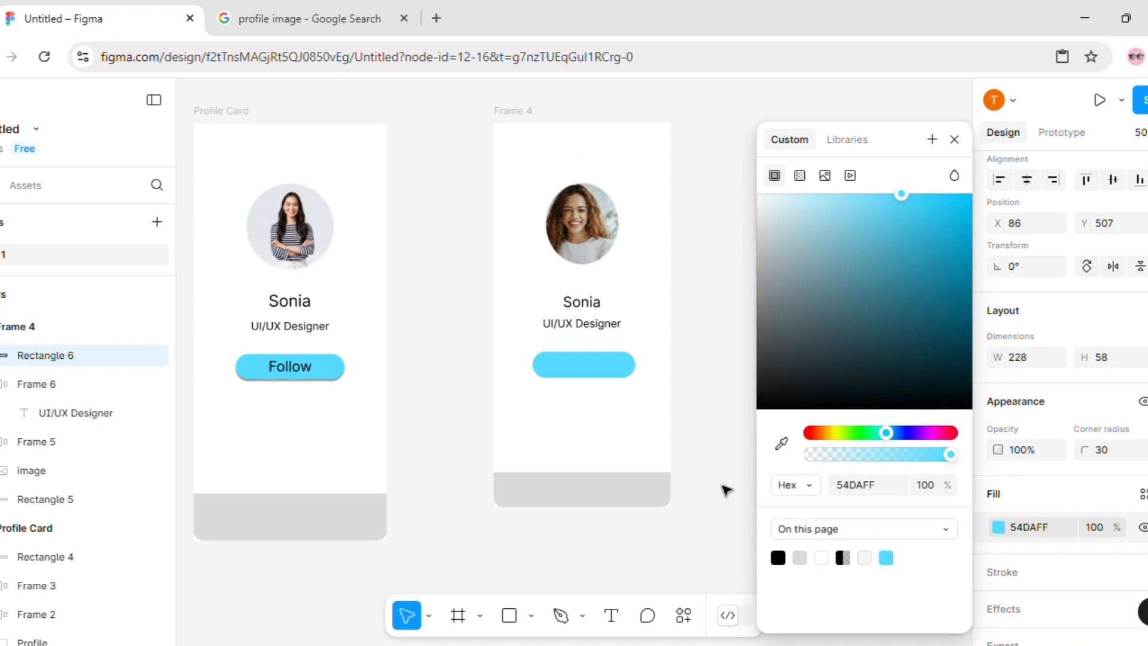
click(621, 462)
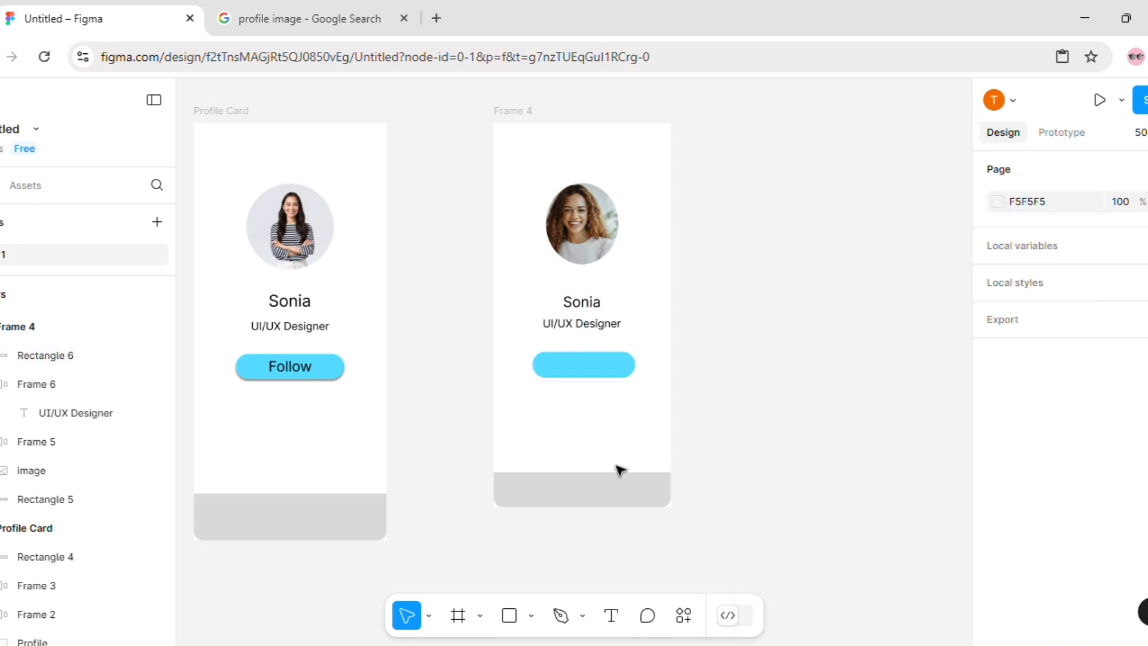
Add a text box about 149 × 38 over the blue button and enter "FOLLOW".
click(609, 617)
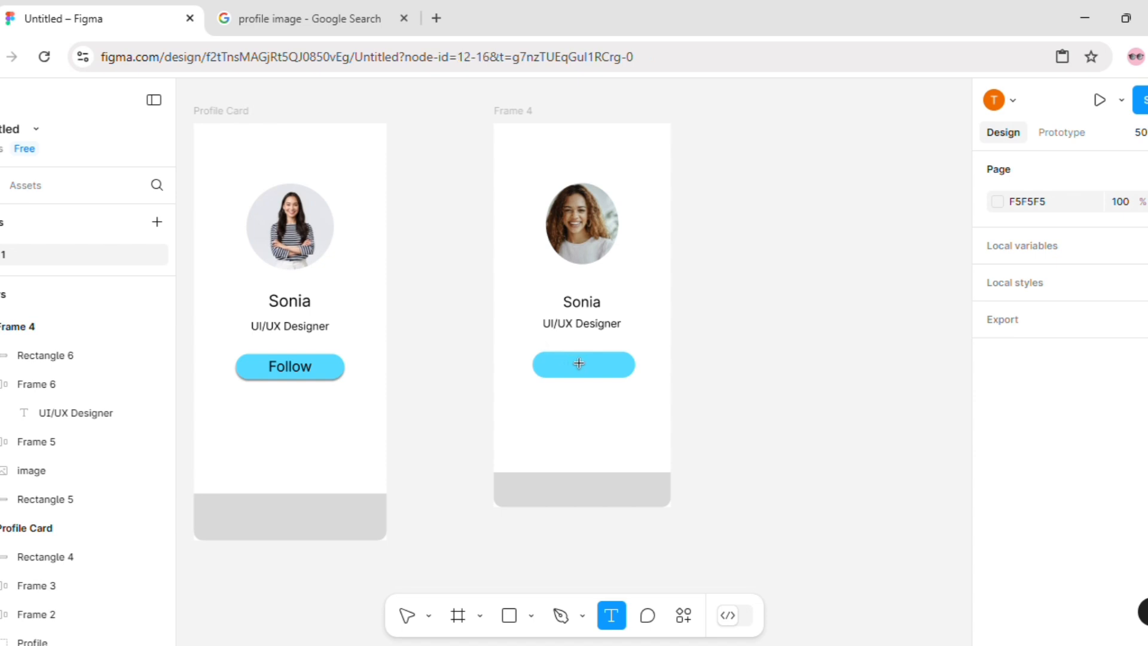
drag(551, 360, 619, 378)
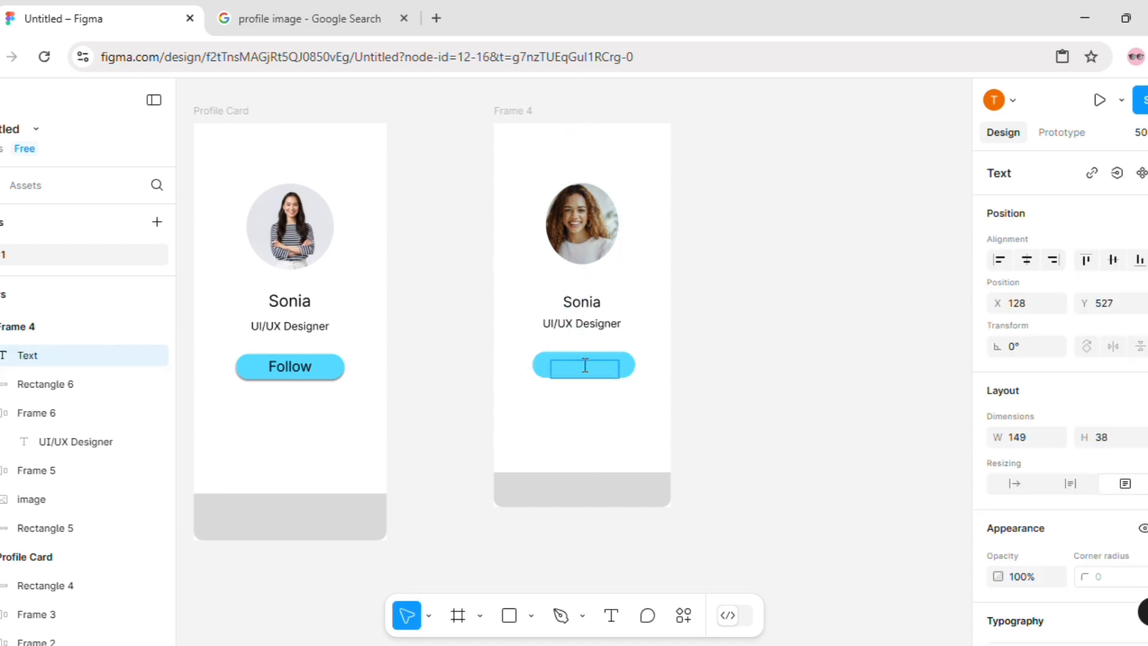
text(FOLLOW)
Set the FOLLOW label's font size to 24.
scroll(1036, 504, down, 2)
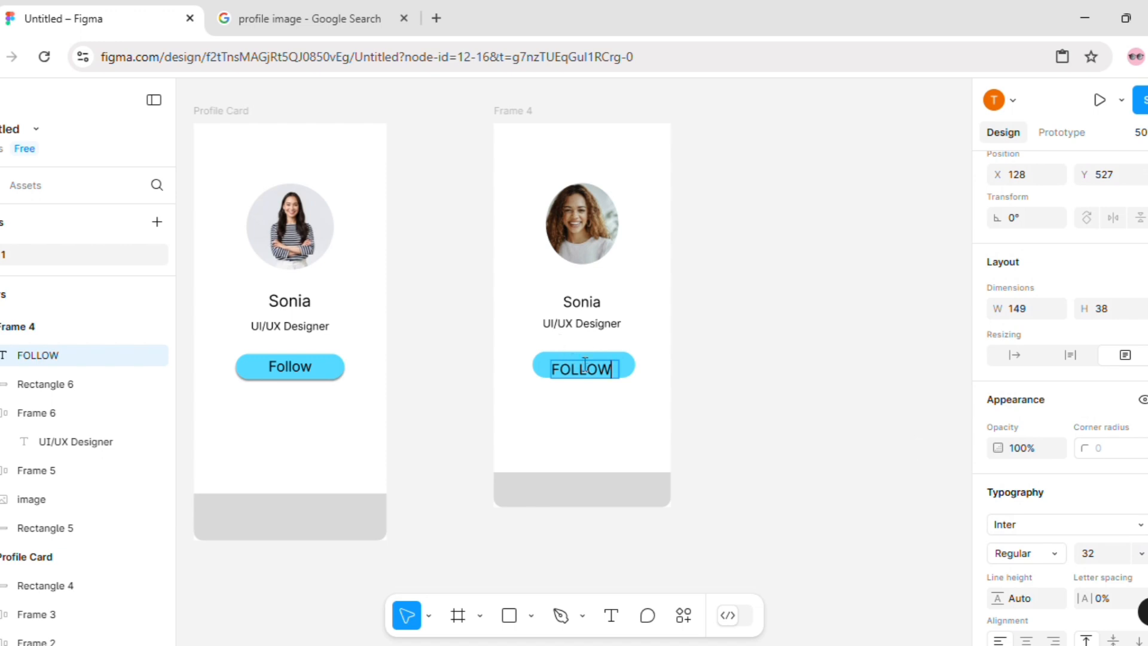
double_click(610, 372)
scroll(1069, 417, down, 1)
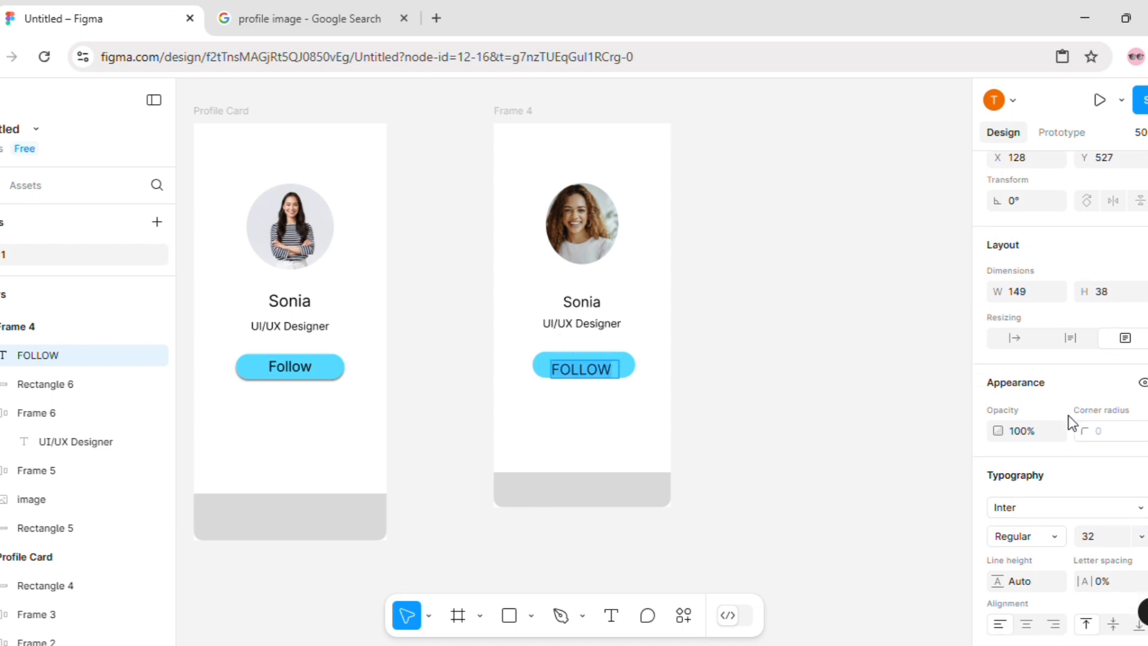
click(1136, 534)
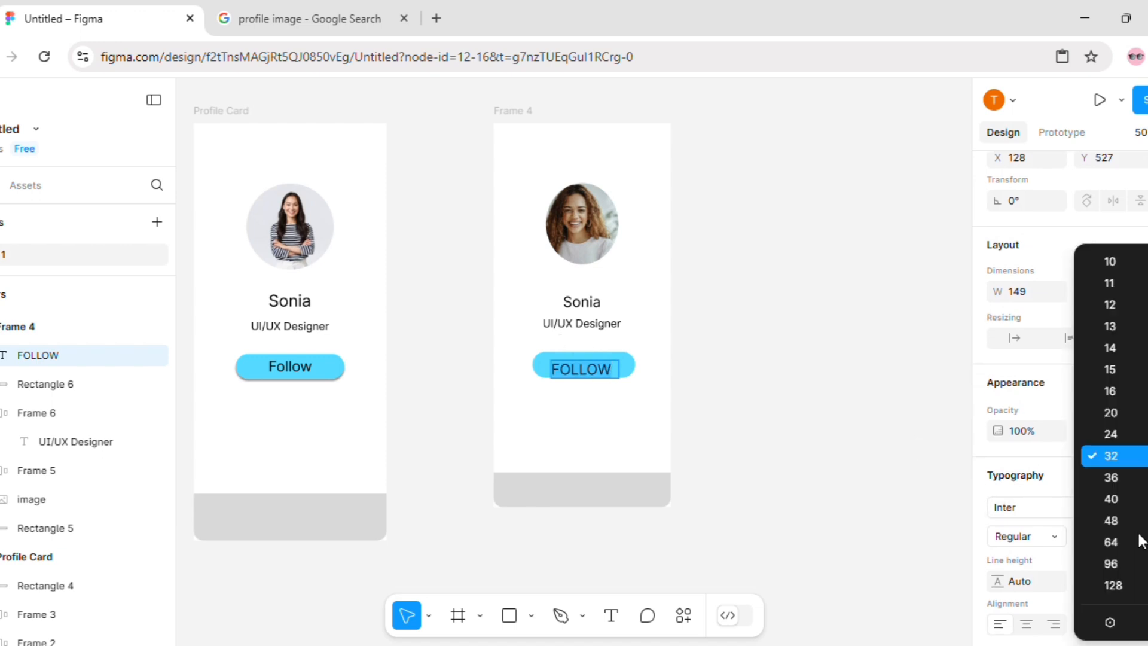
click(1110, 436)
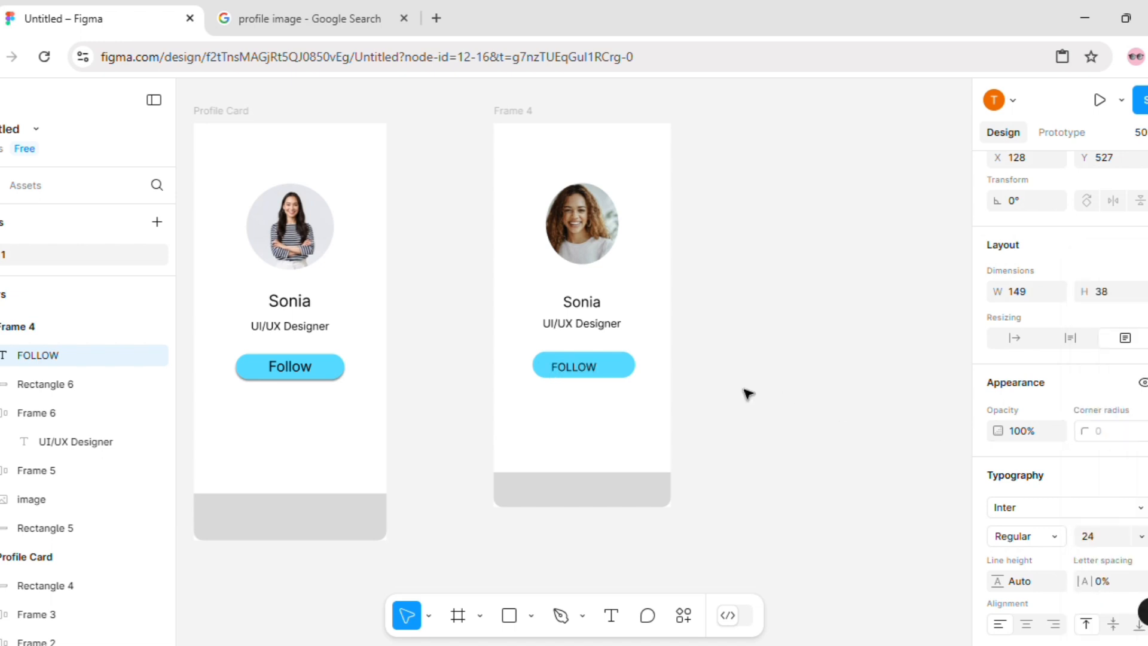
Set the FOLLOW label's font weight to Medium.
click(615, 367)
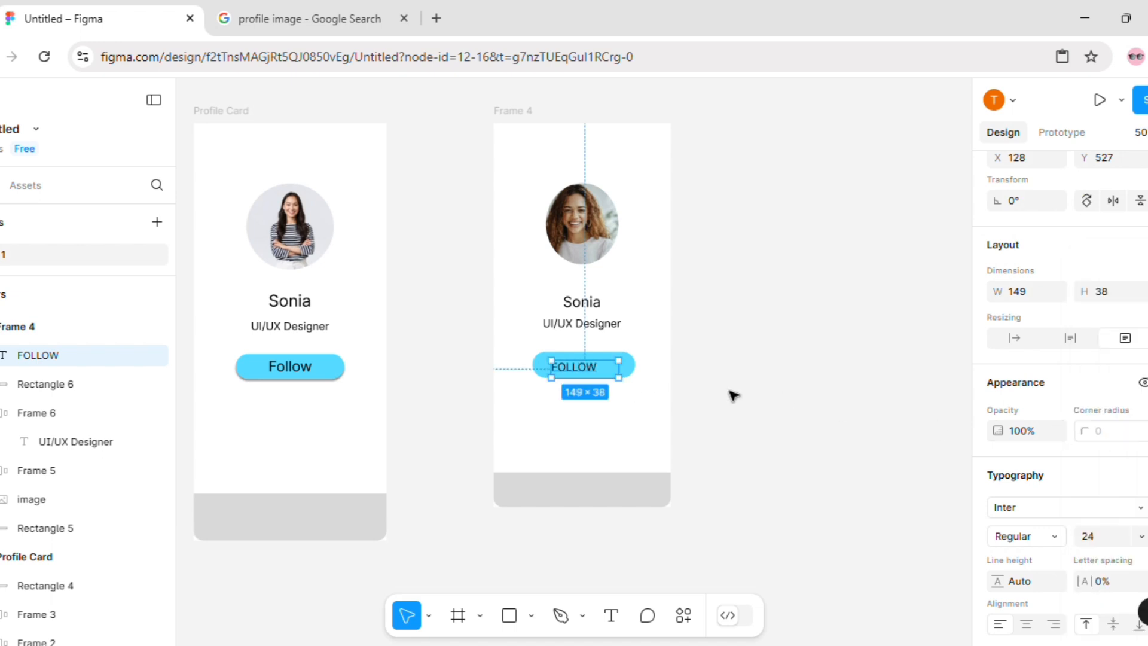
scroll(1017, 482, down, 2)
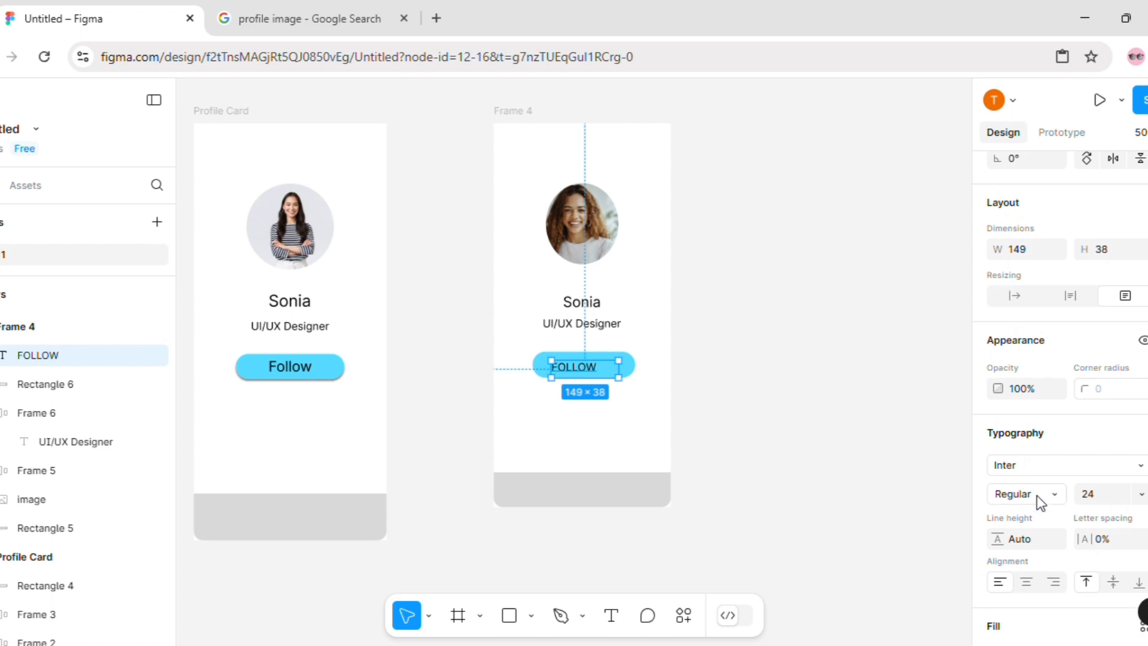
click(1037, 495)
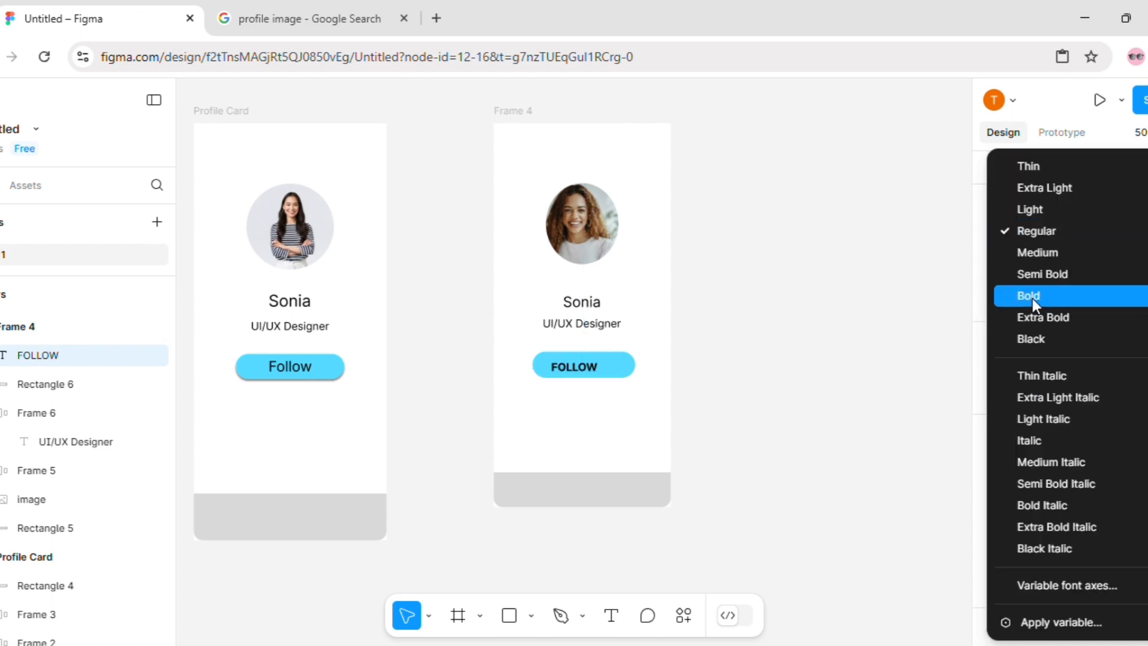
click(1028, 261)
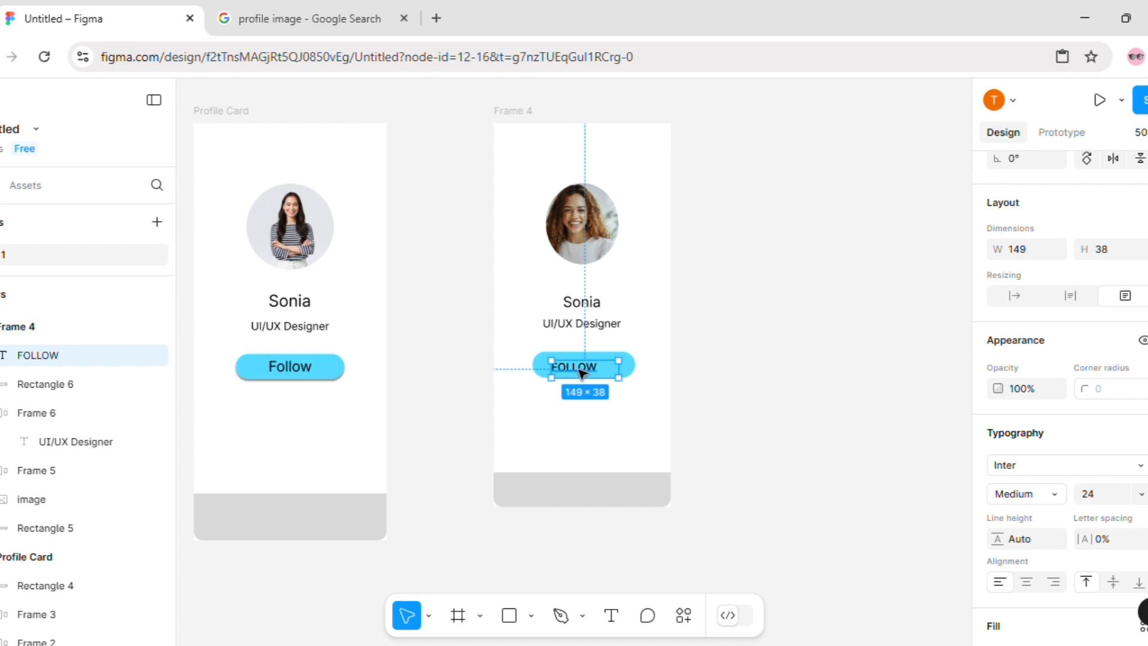
Wrap the FOLLOW label in an auto layout frame and center it on the blue button.
drag(583, 372, 588, 371)
key(shift+a)
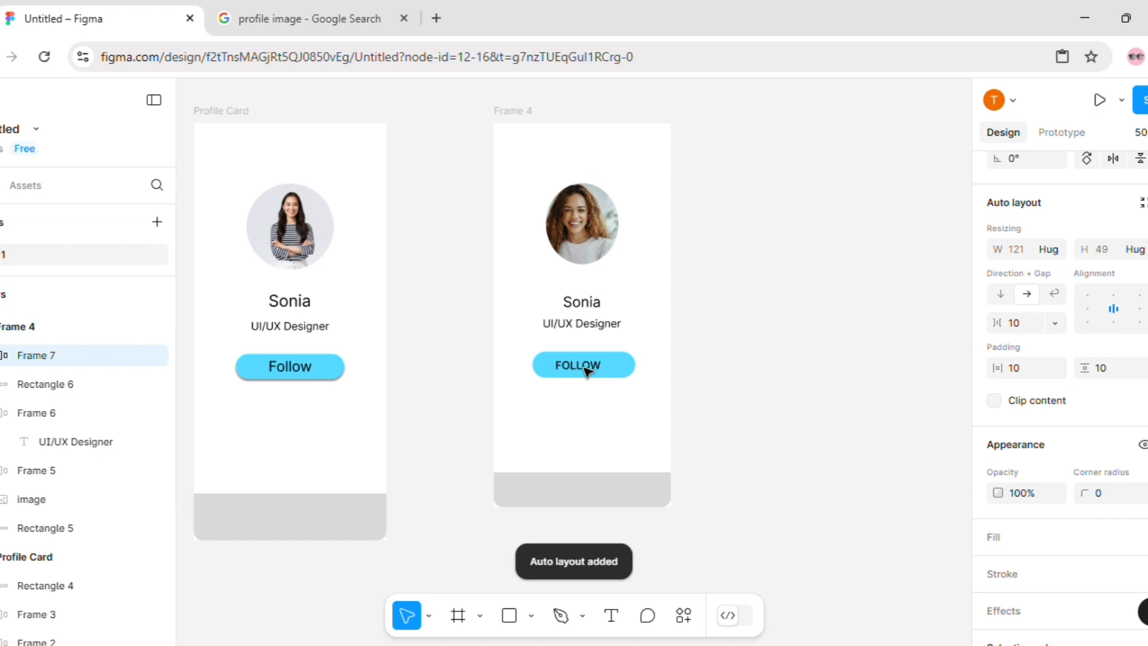
drag(588, 370, 592, 369)
click(557, 430)
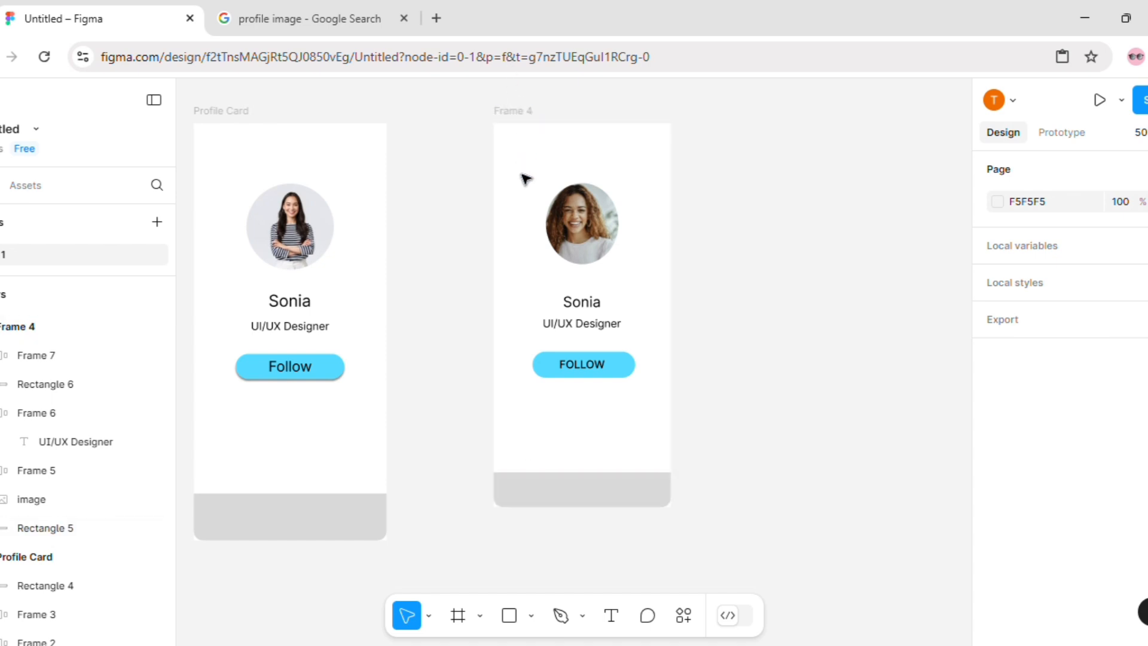
Try to group the whole of Frame 4 and rename the group "Profile Card".
drag(440, 104, 713, 553)
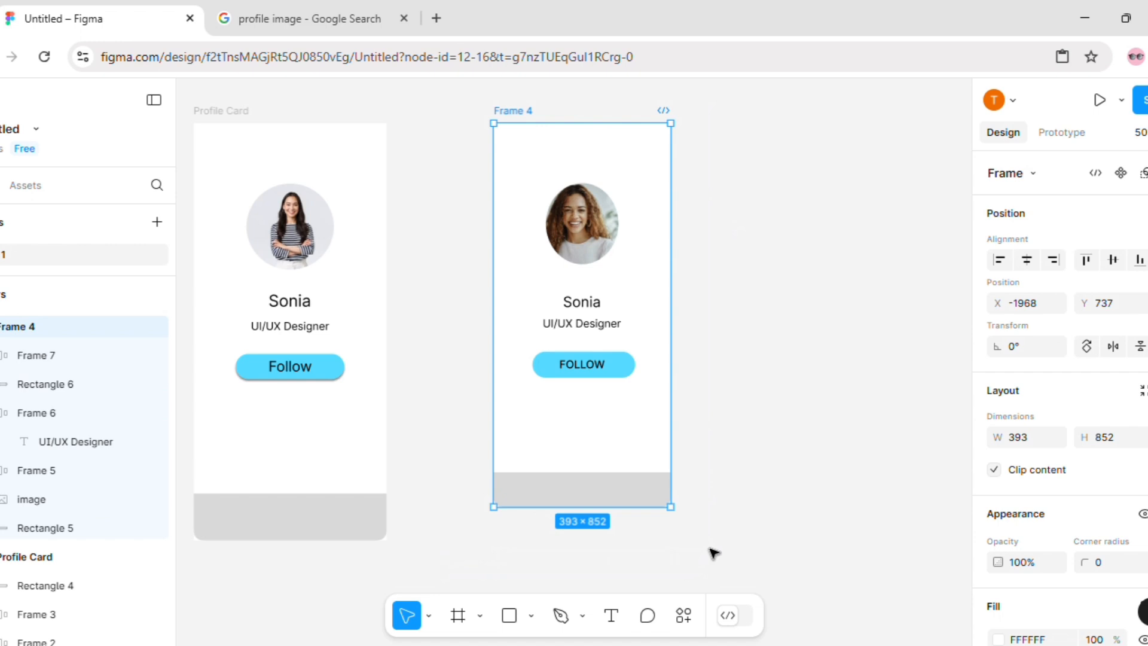
key(ctrl+g)
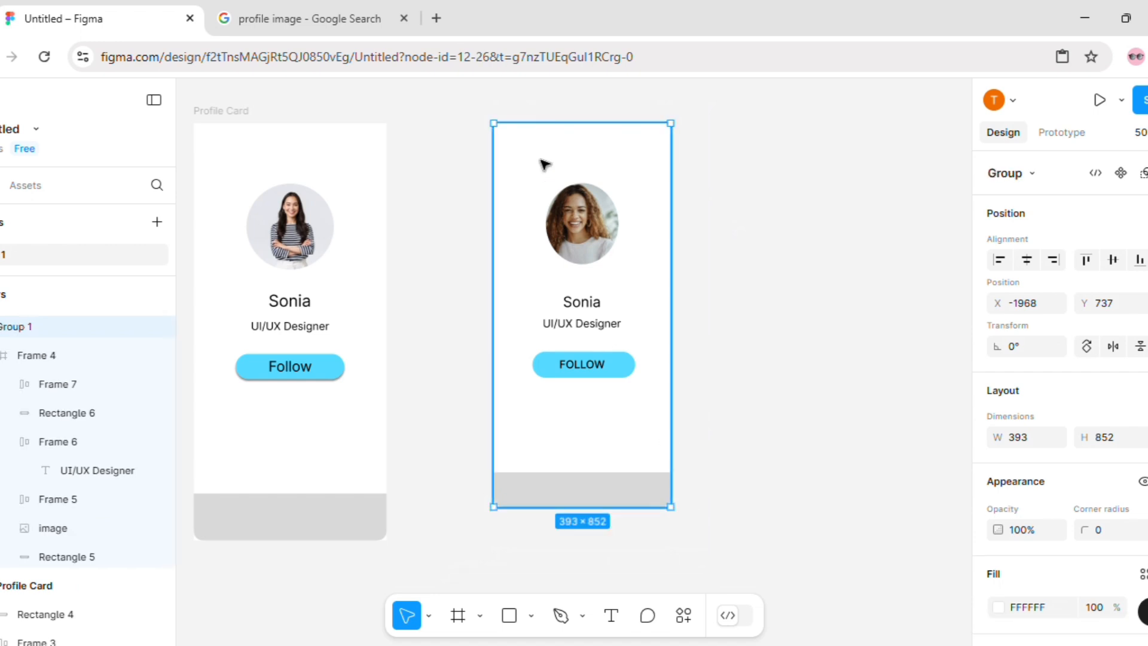
double_click(28, 323)
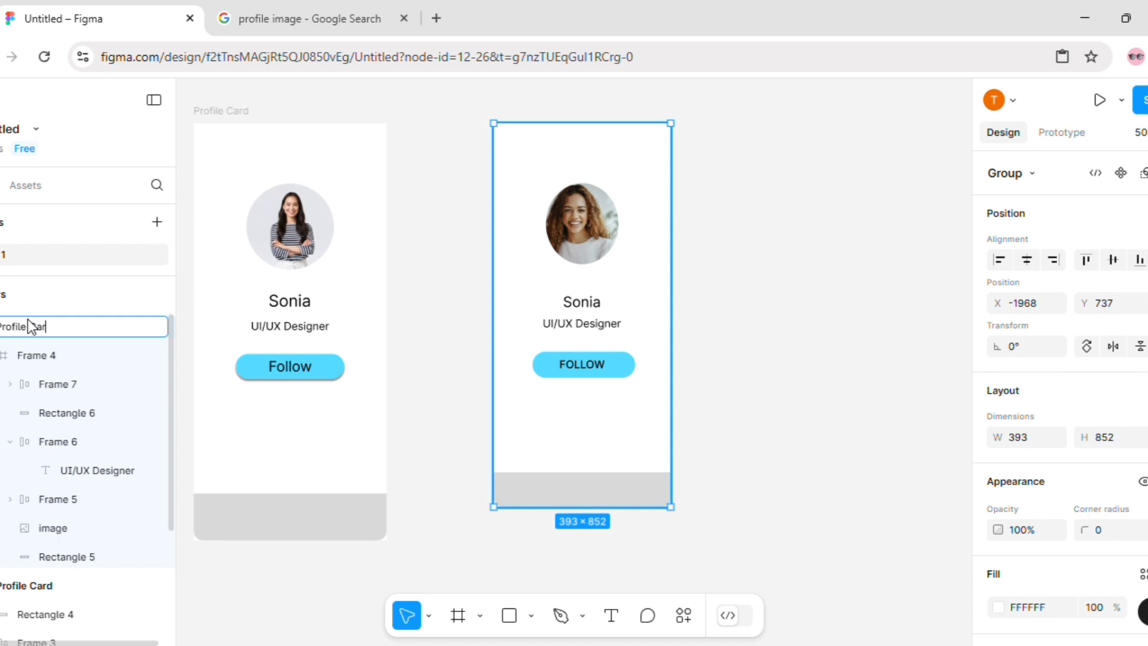
key(Return)
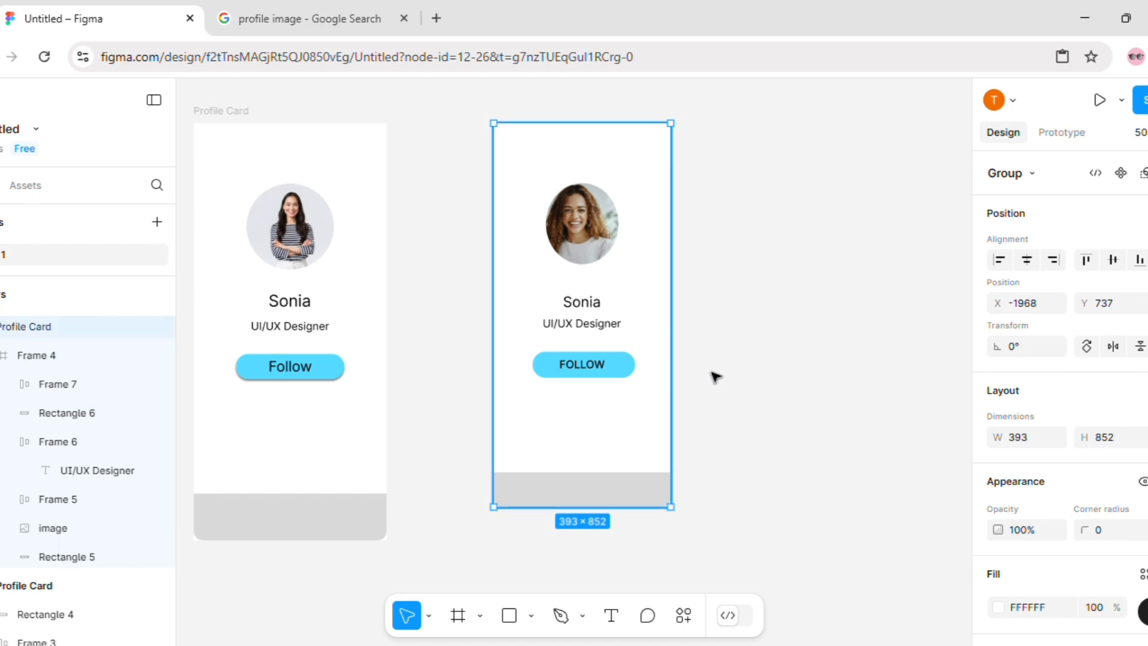
click(744, 384)
scroll(745, 383, up, 1)
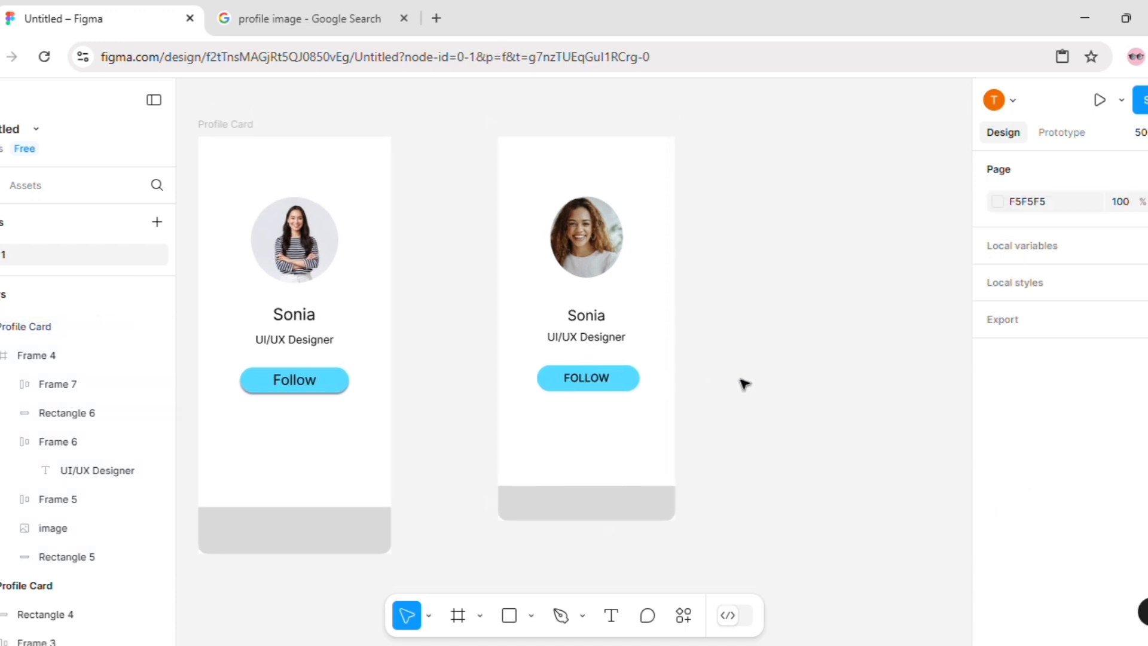
Undo the renaming and grouping of Frame 4.
key(ctrl+z)
key(ctrl+z)
key(ctrl+z)
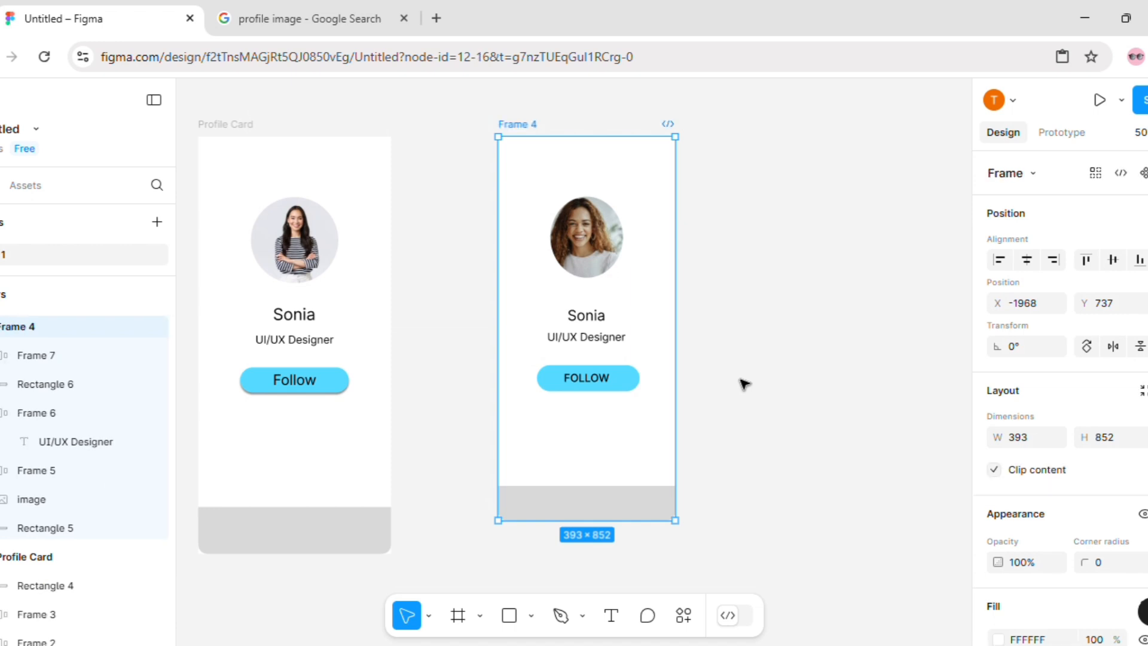
Rename Frame 4 as "Profile Card".
double_click(538, 124)
text(P)
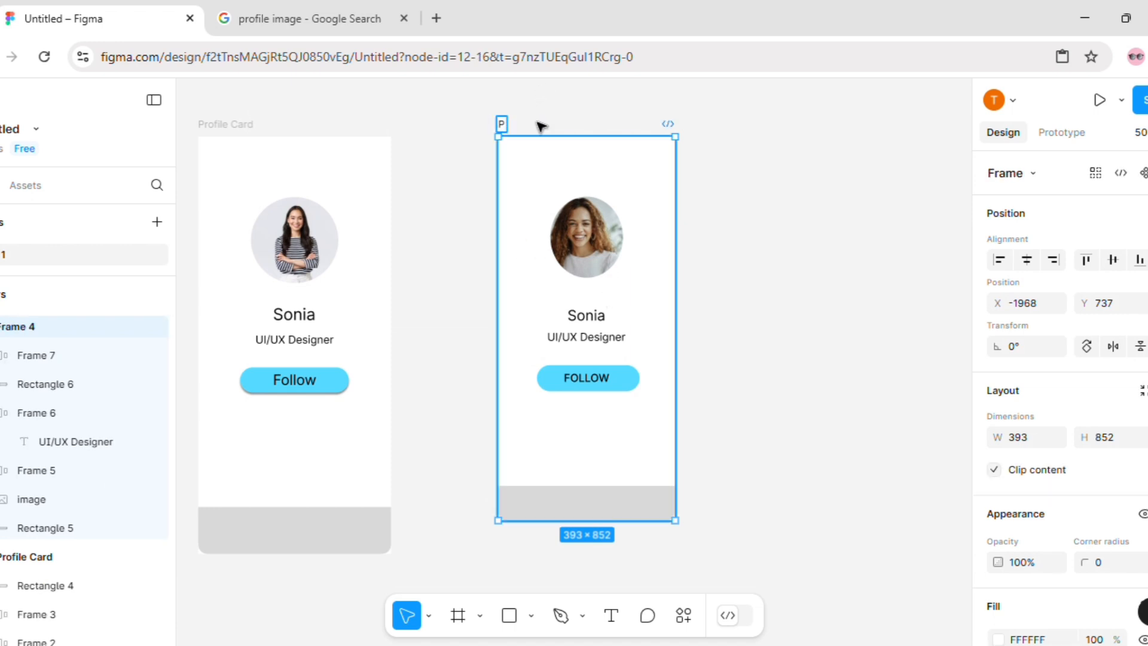
text(rofile Card)
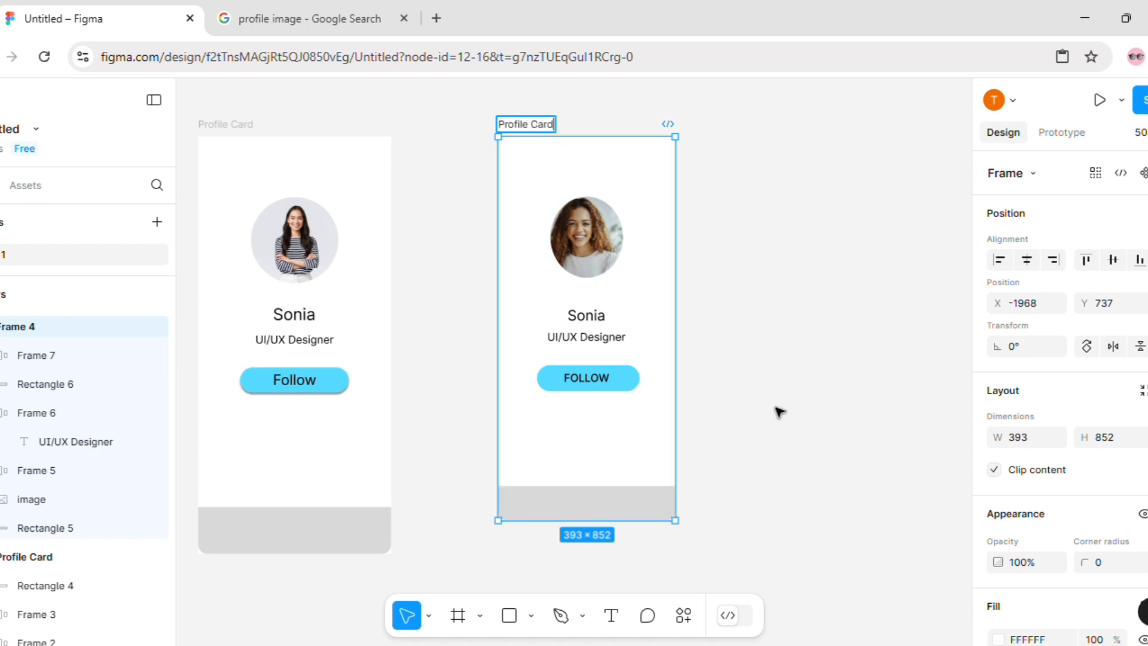
click(779, 411)
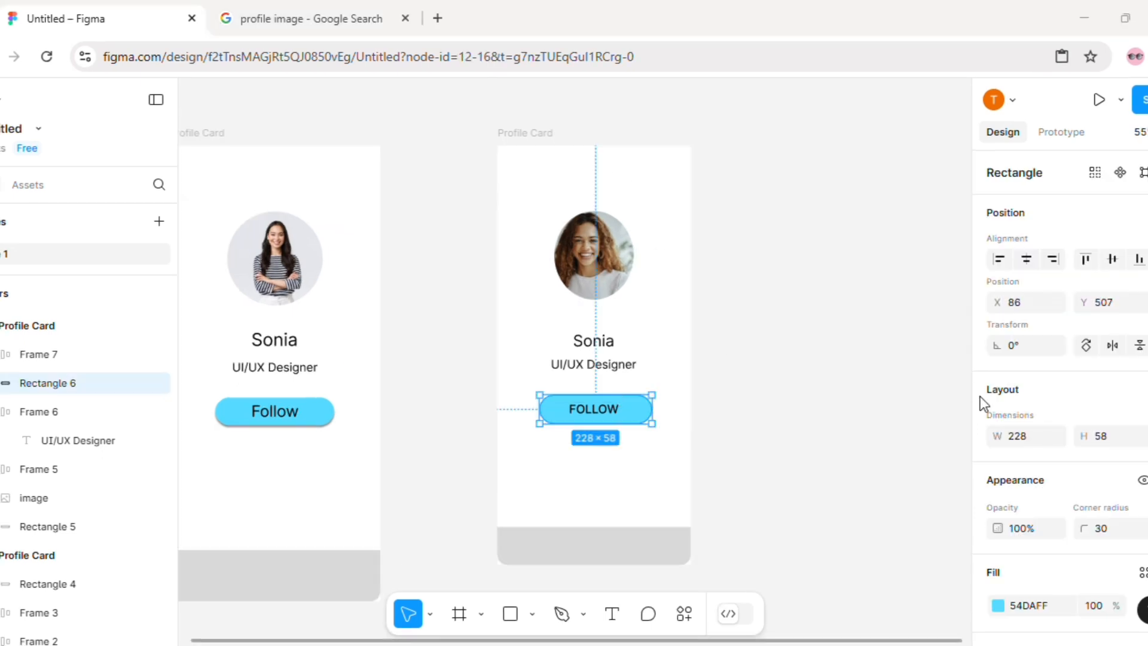
Add three drop shadow effects to the blue button rectangle of the new card.
scroll(984, 416, down, 2)
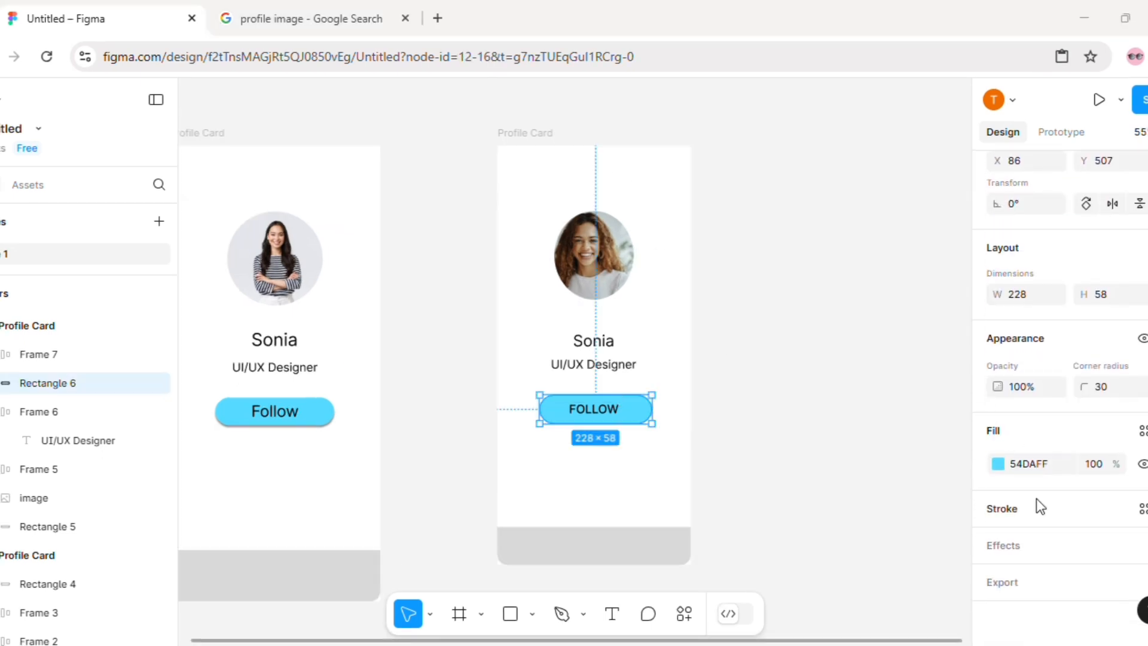
click(1012, 547)
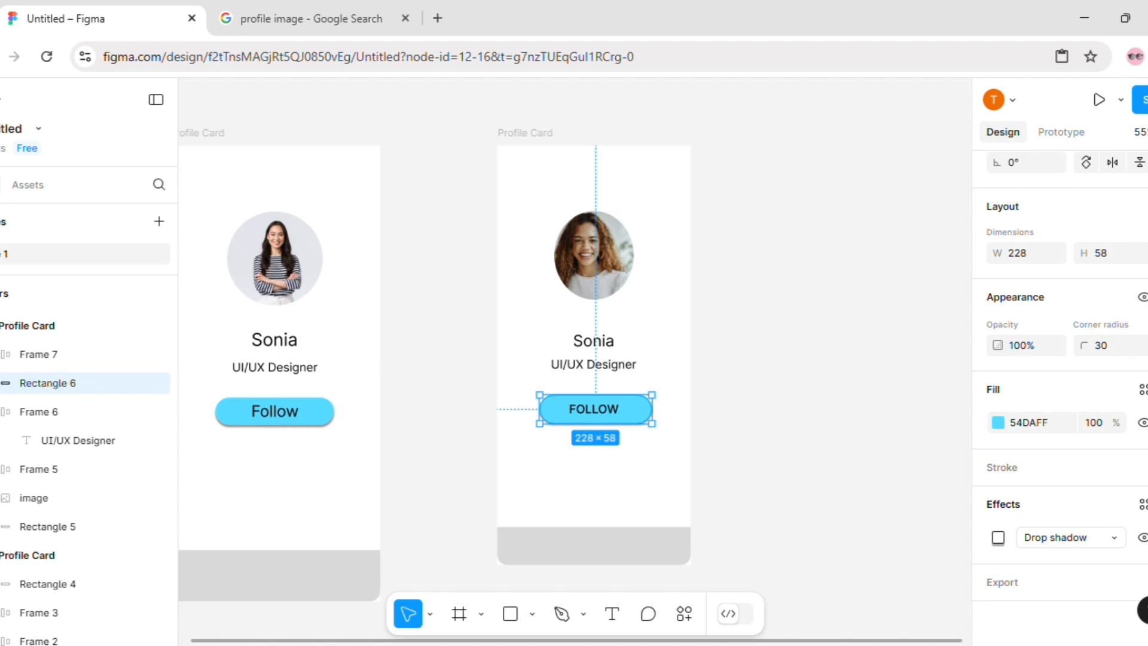
double_click(1142, 504)
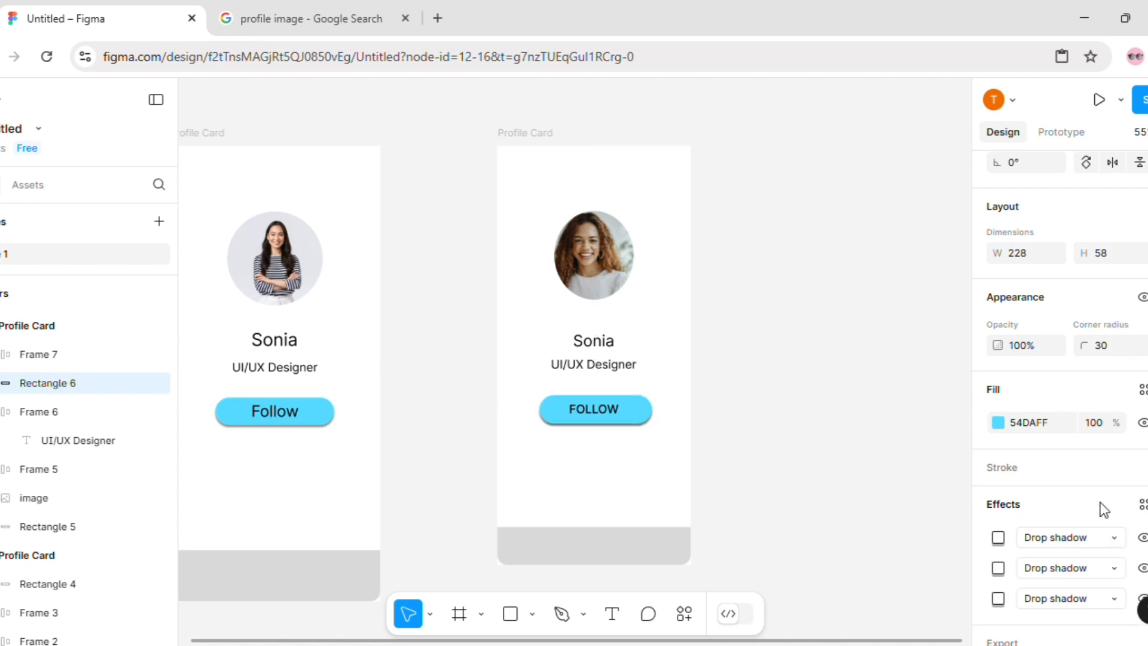
click(550, 483)
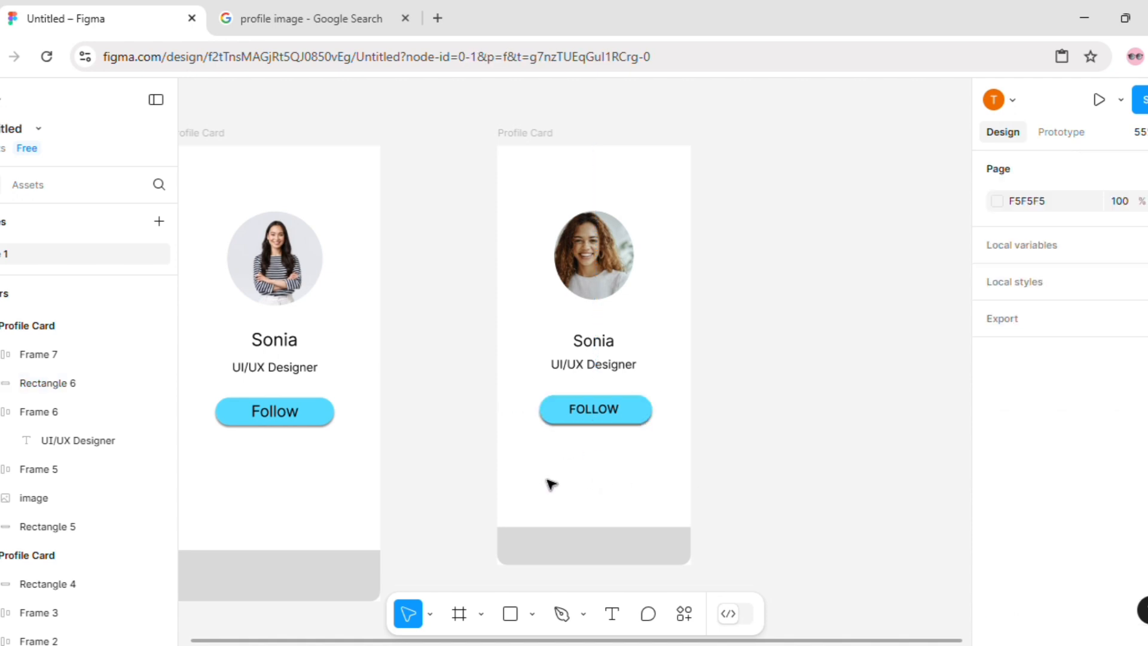
scroll(551, 483, down, 5)
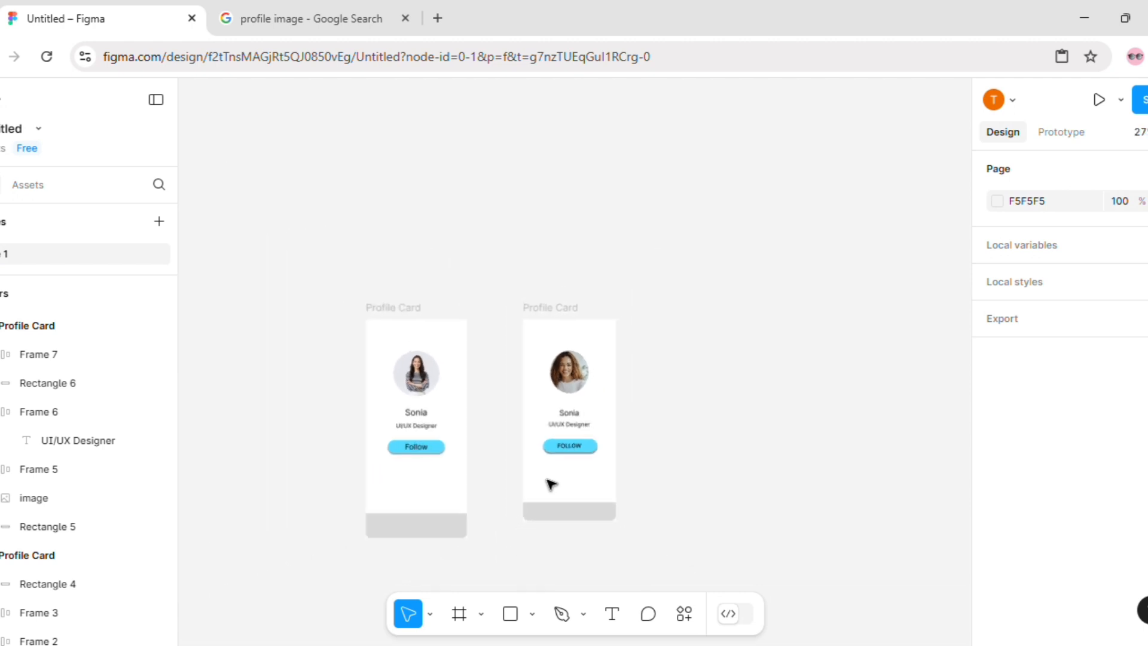
scroll(551, 484, up, 3)
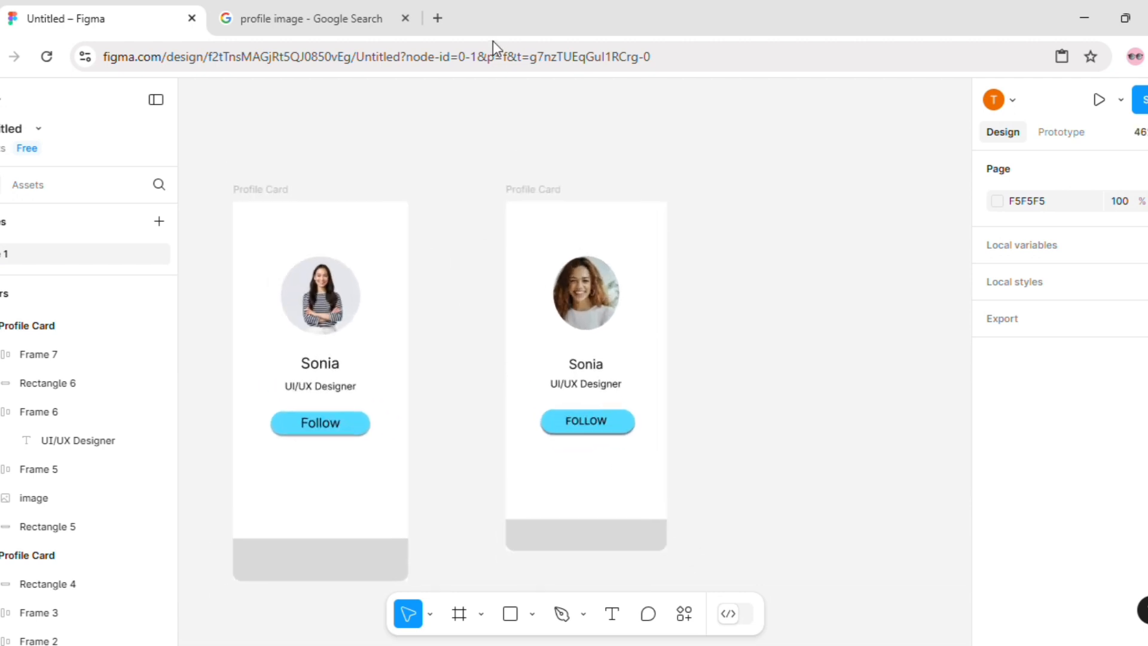
click(506, 131)
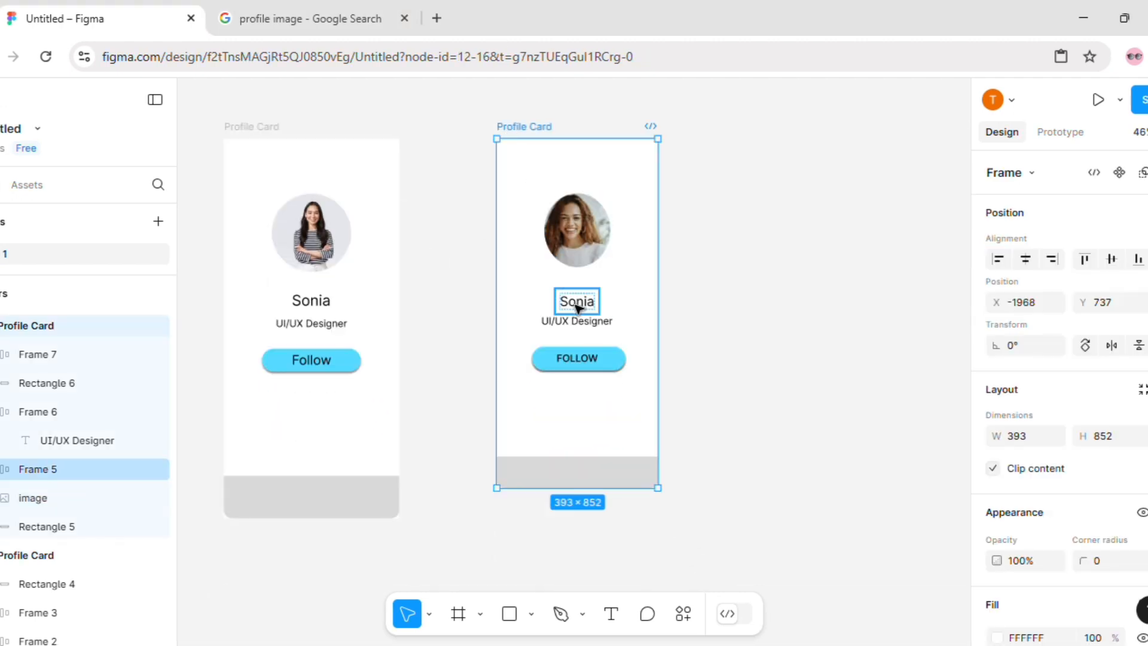
click(1, 301)
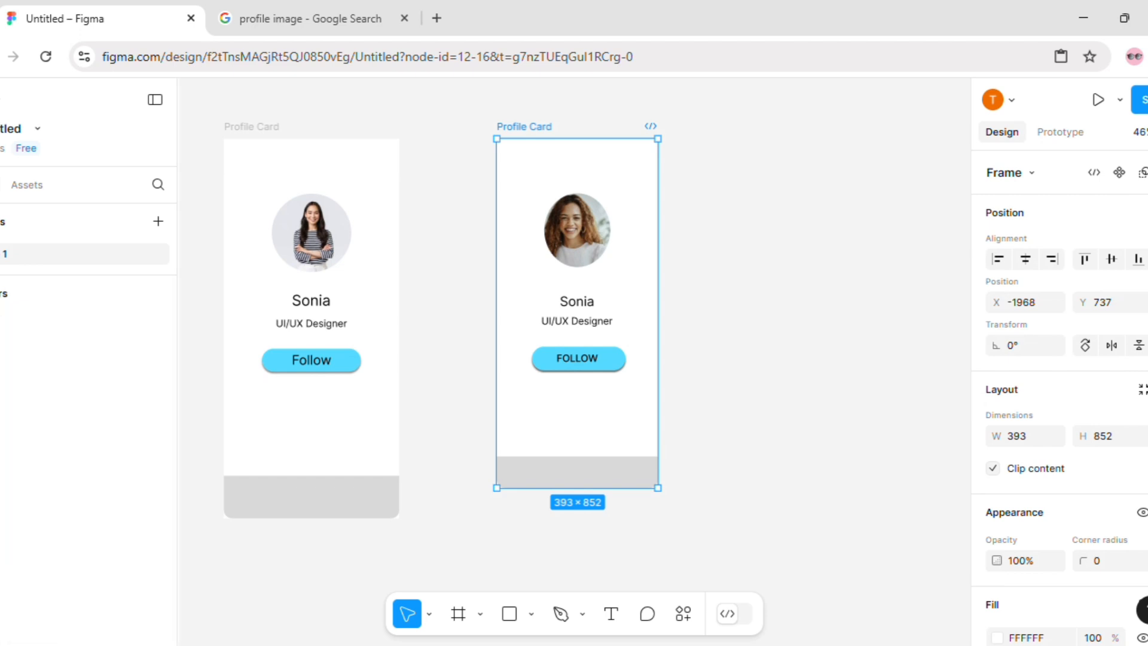
click(3, 294)
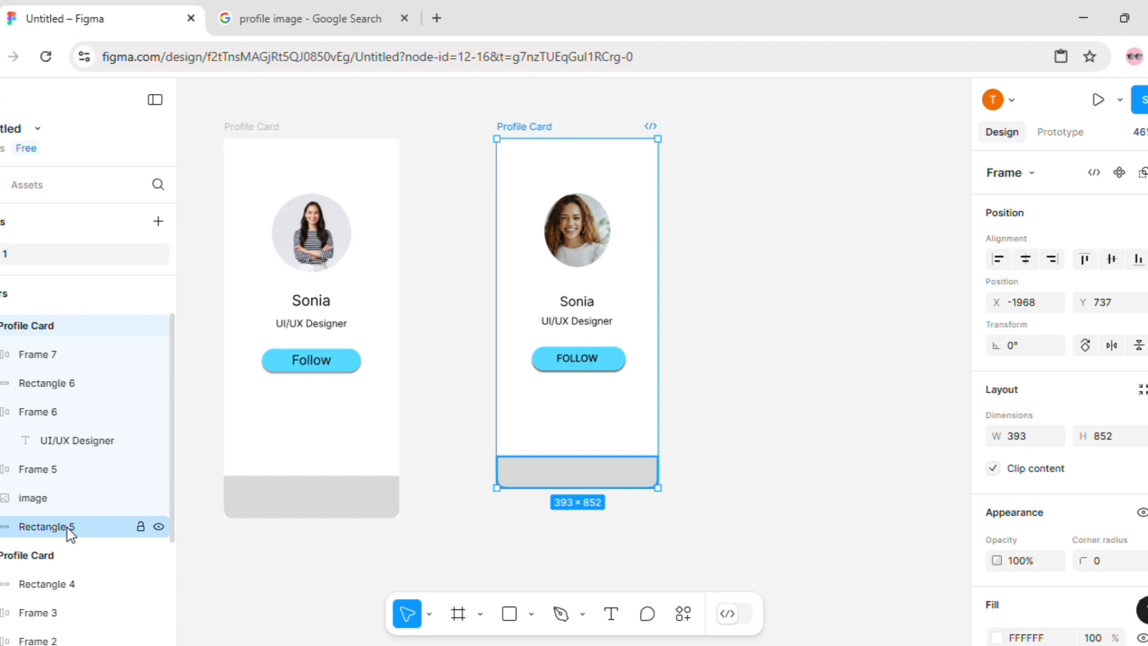
Nest the FOLLOW label's frame (Frame 7) inside the job title frame (Frame 6) and place Frame 6 above Rectangle 6 in the layer order.
click(60, 357)
drag(60, 358, 59, 417)
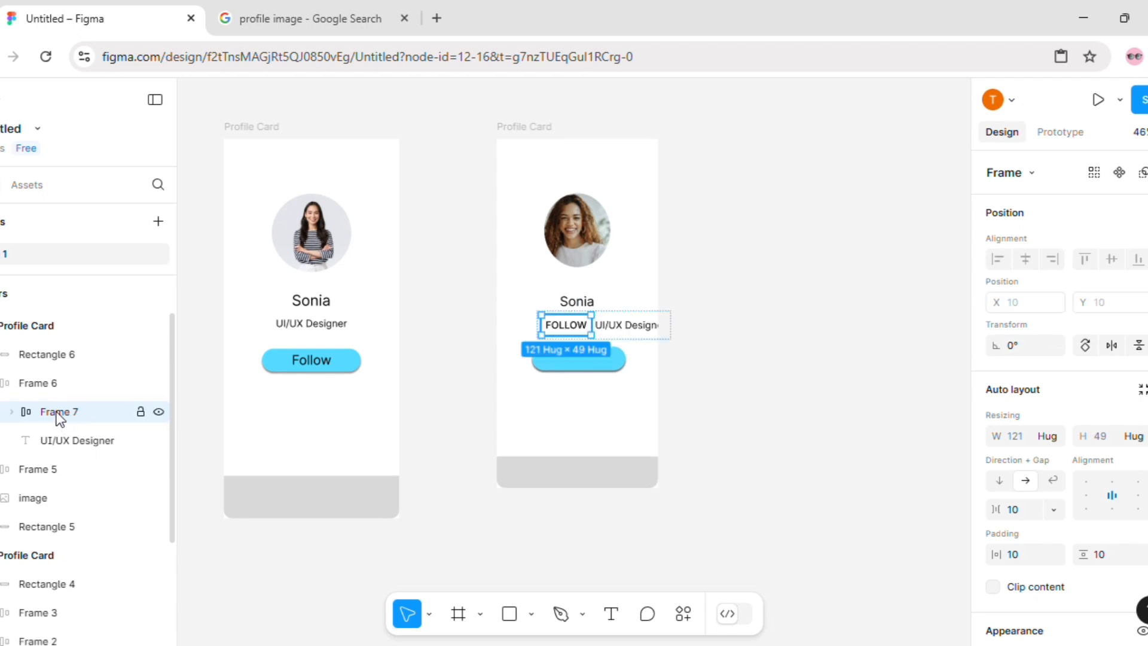
drag(55, 392, 43, 358)
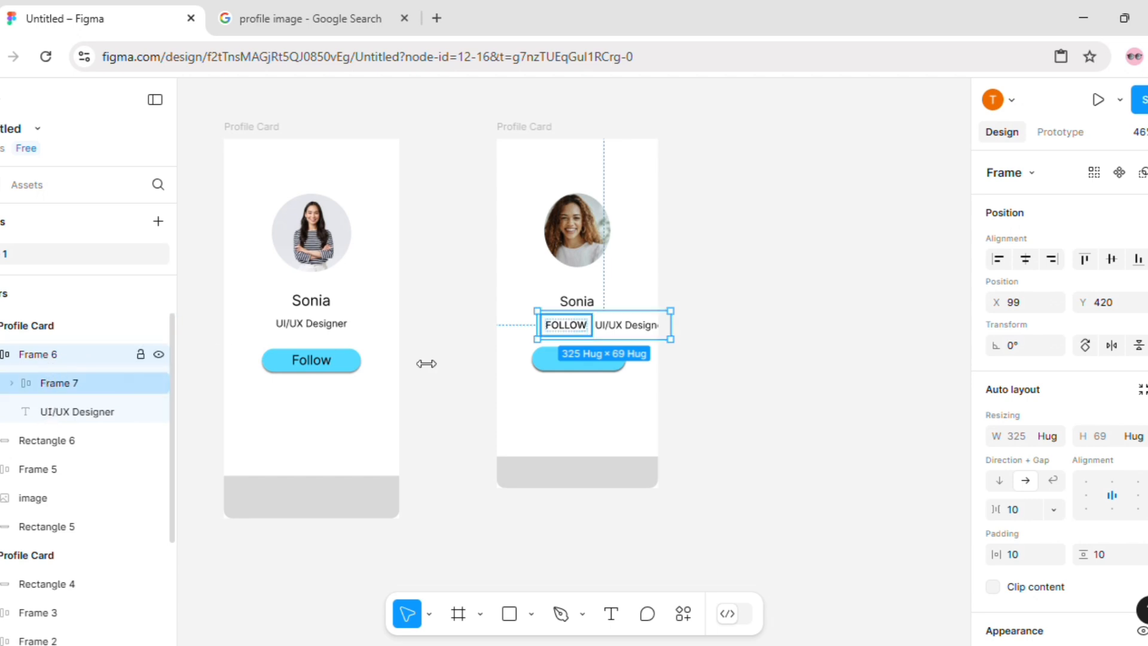
Move the FOLLOW text out of its nested auto layout frame and back onto the middle of the blue button.
click(650, 326)
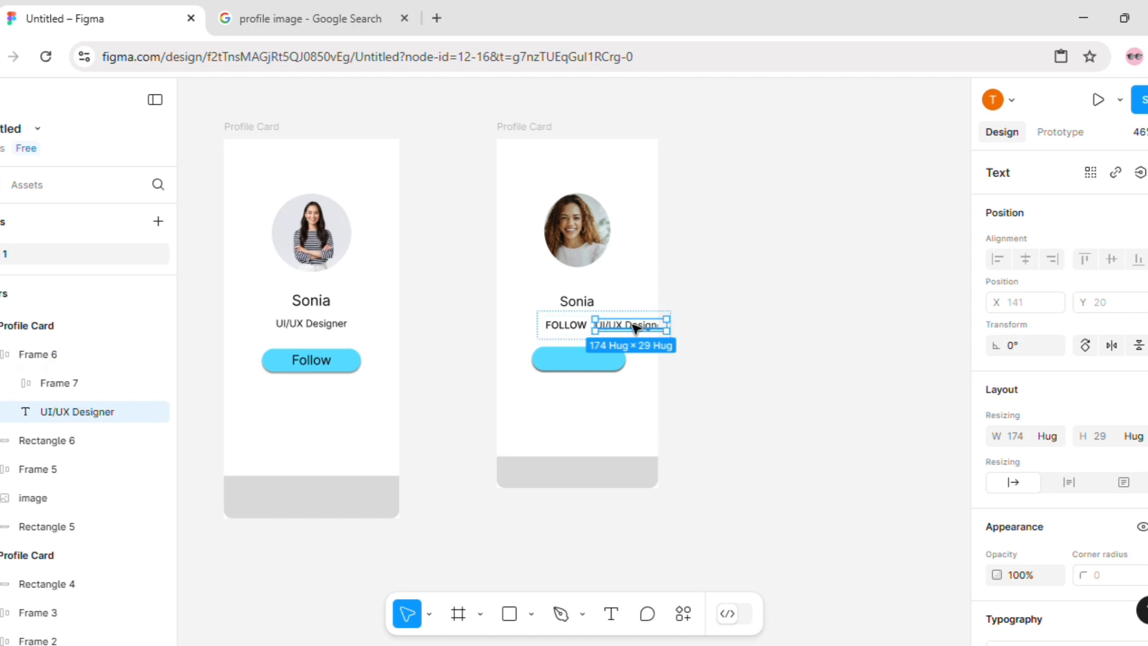
click(571, 326)
click(571, 328)
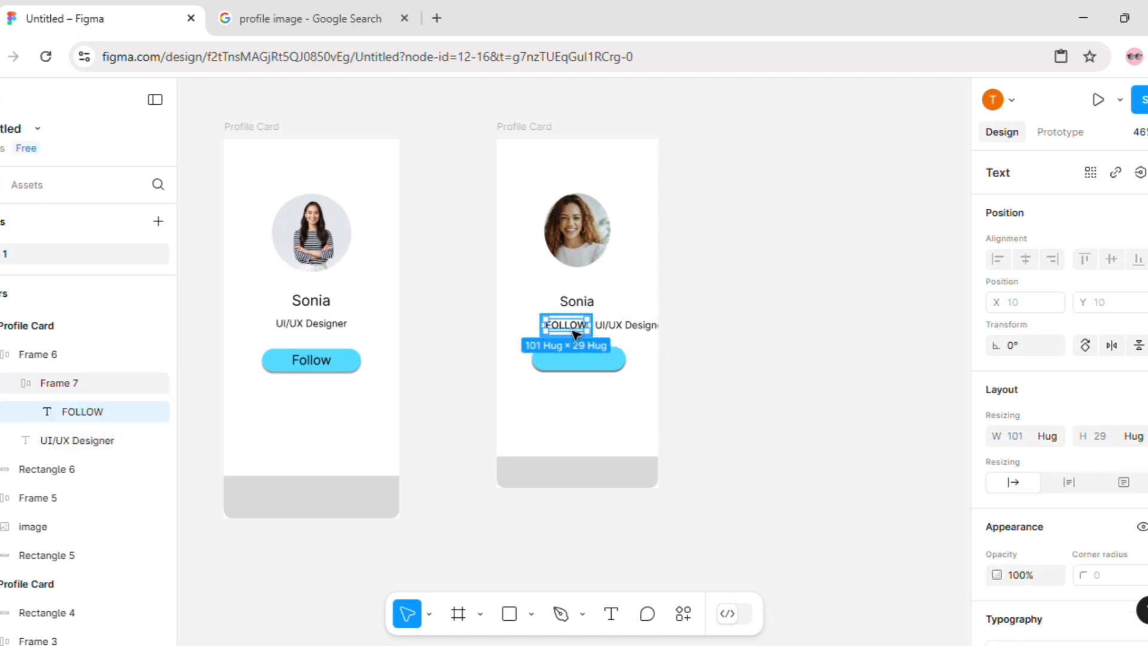
drag(571, 329, 588, 361)
Delete the empty auto layout frame beside the UI/UX Designer text.
click(592, 327)
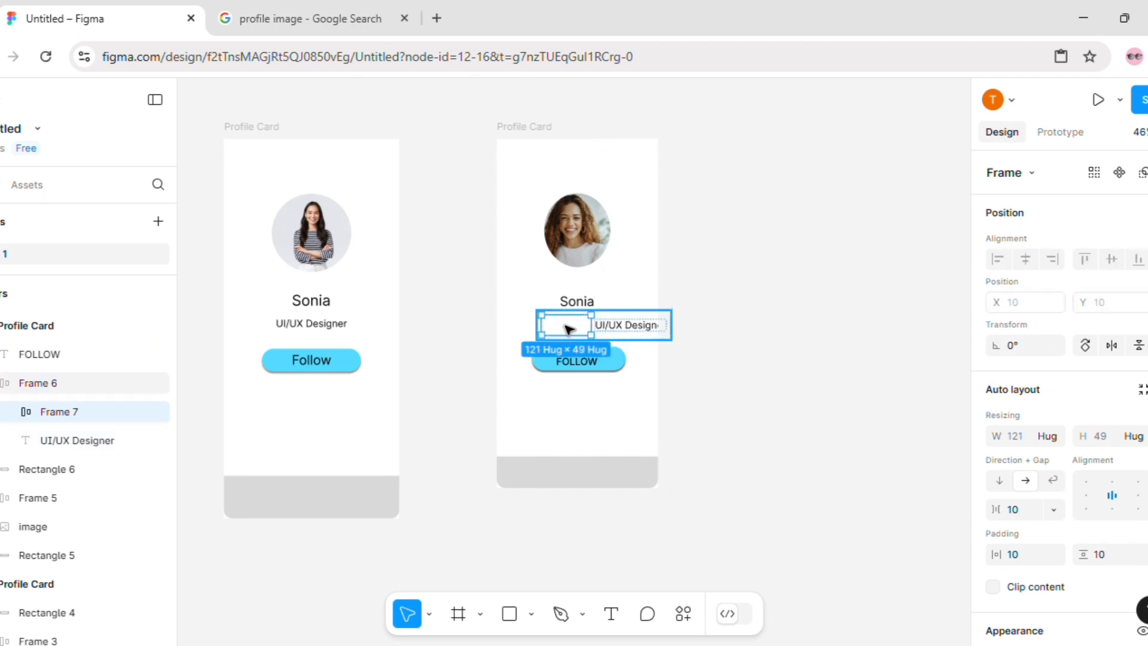
click(615, 325)
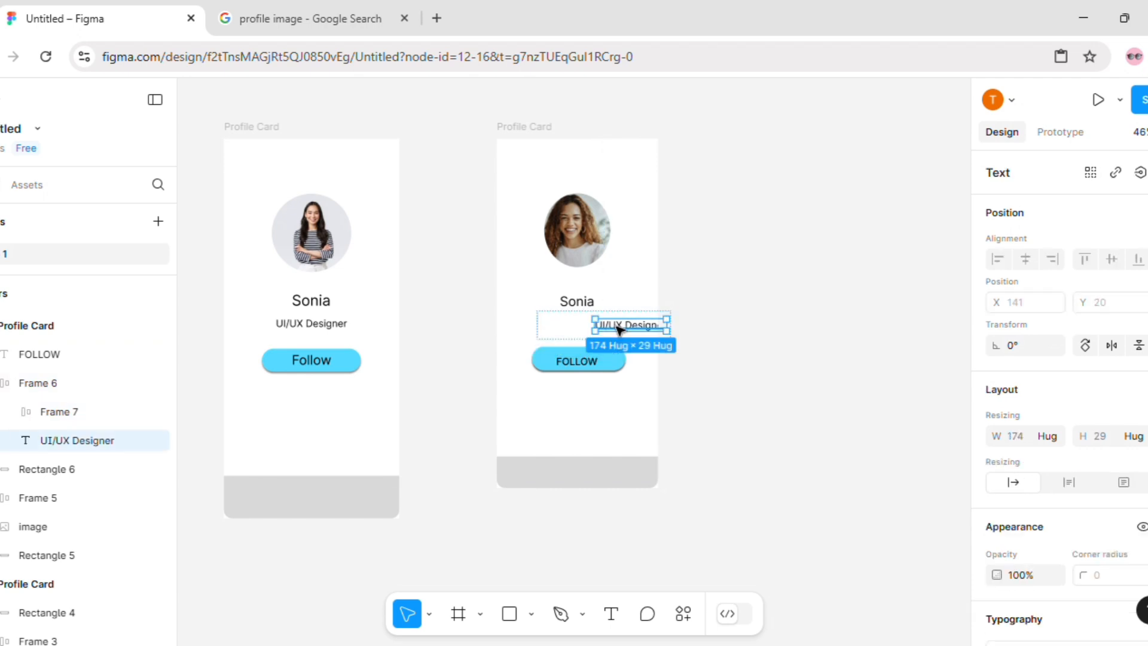
click(566, 330)
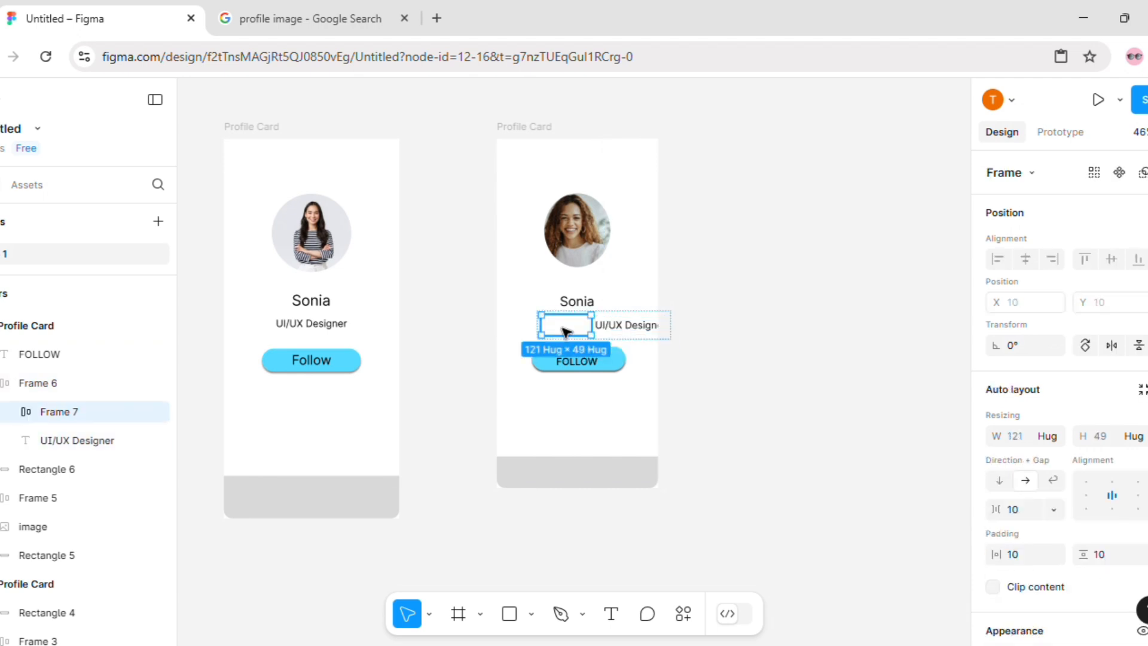
key(Delete)
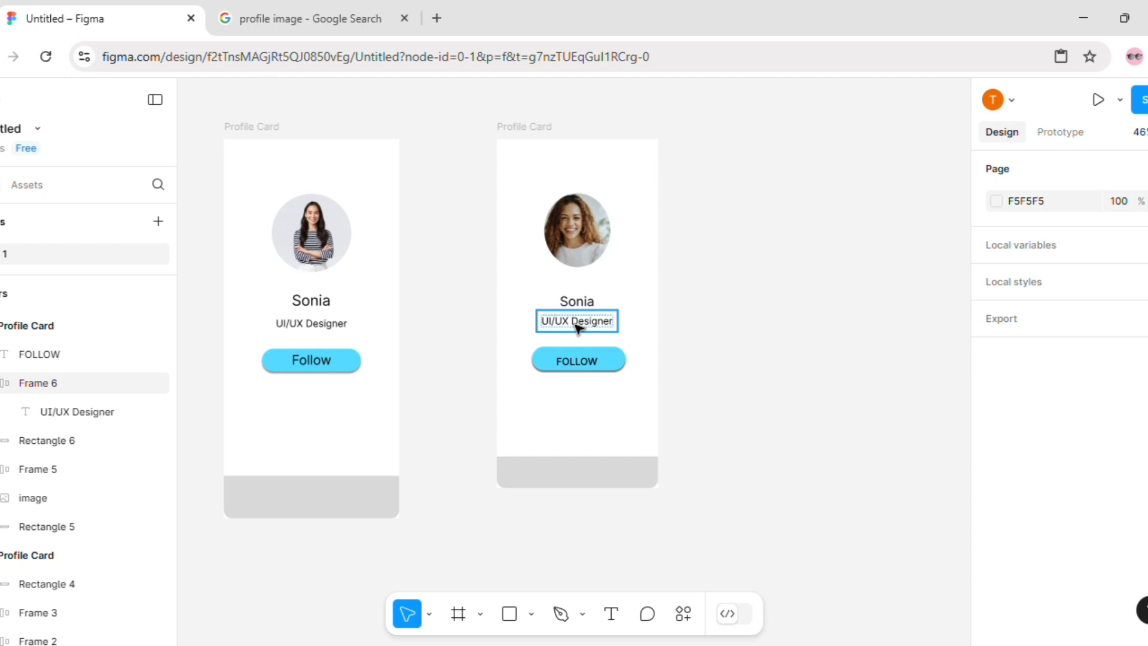
Move the UI/UX Designer frame slightly lower beneath the name, to about X 103, Y 426.
click(576, 329)
drag(578, 333, 580, 333)
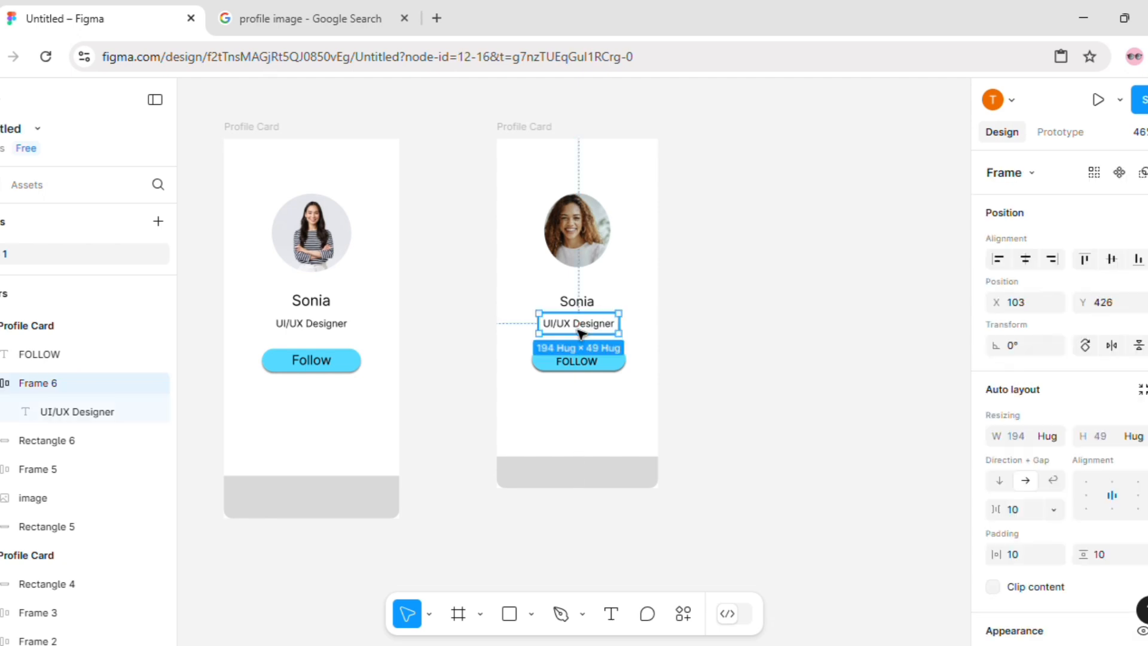
click(666, 364)
scroll(664, 364, left, 3)
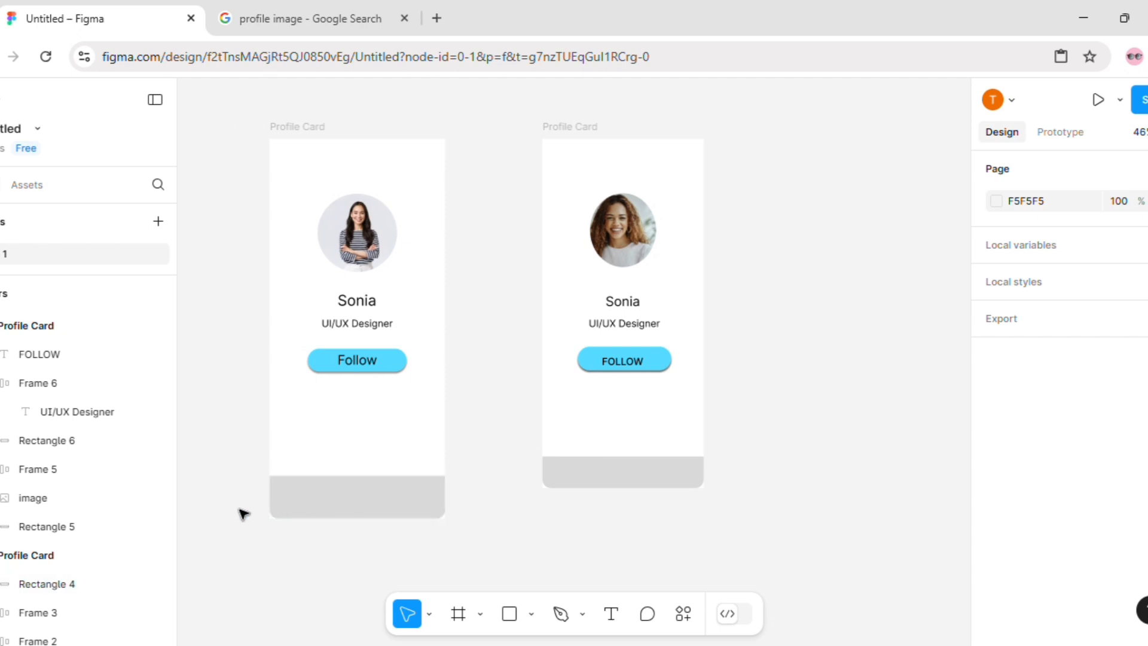
Group the photo, name, job title, button rectangle and FOLLOW label of the new card.
scroll(283, 435, down, 2)
drag(520, 173, 683, 368)
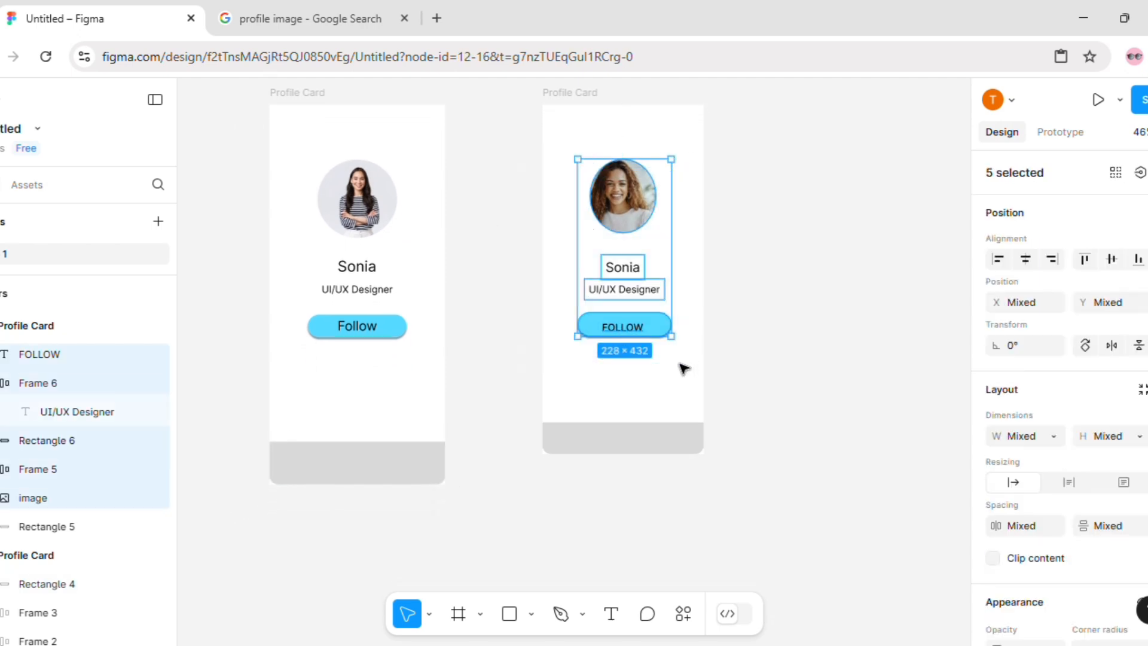
key(ctrl+g)
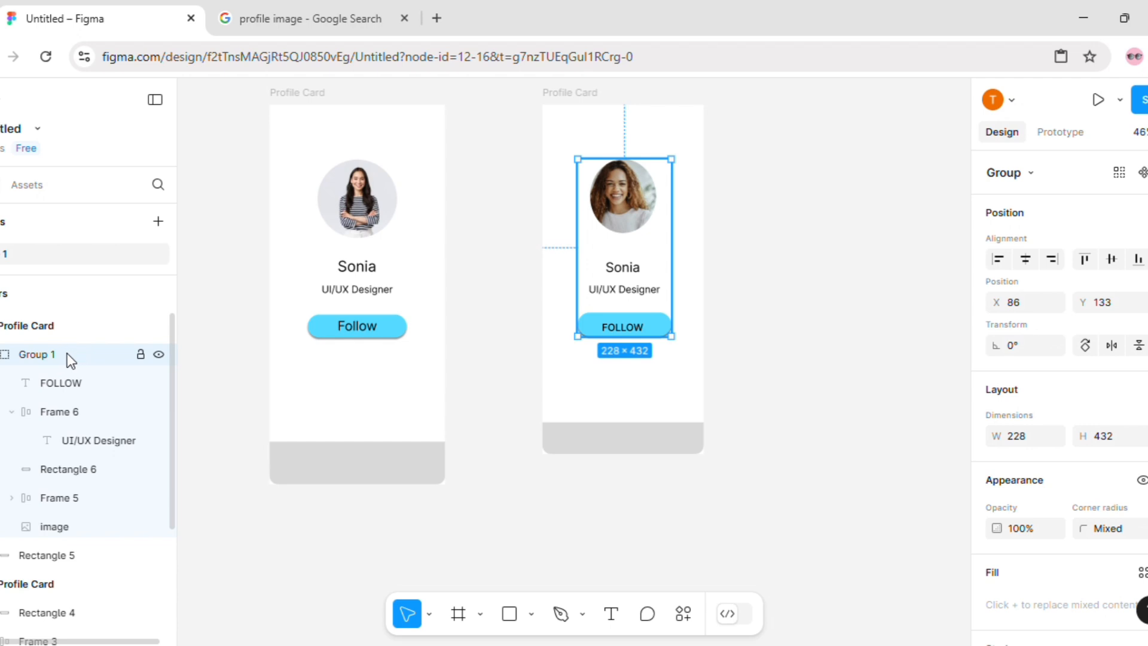
click(520, 492)
scroll(522, 493, up, 1)
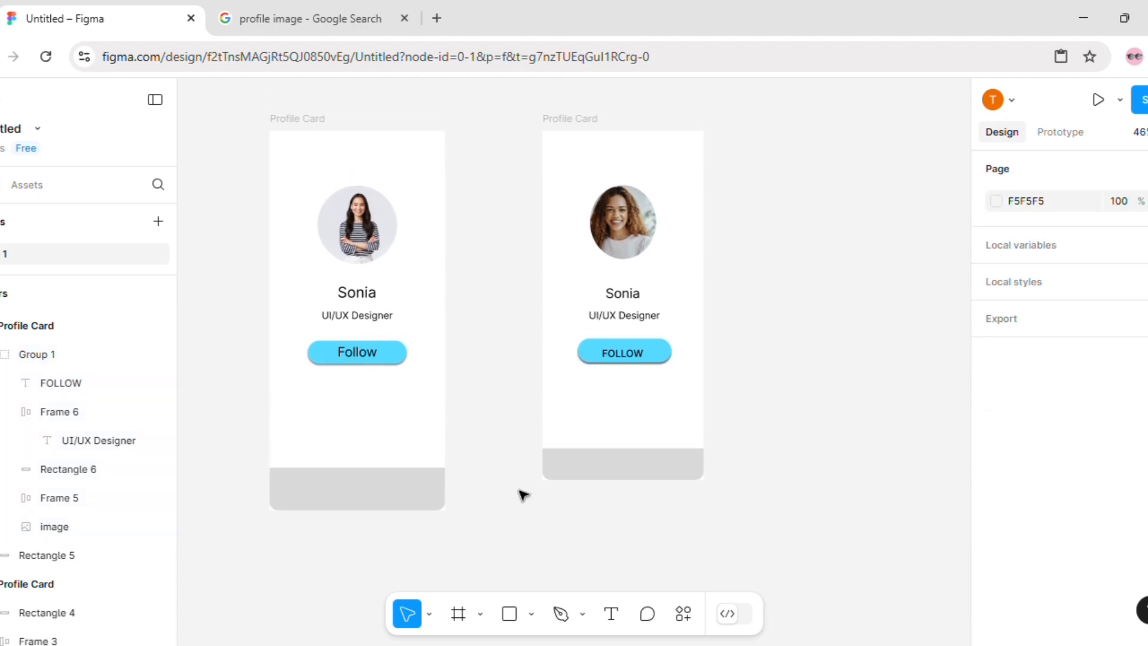